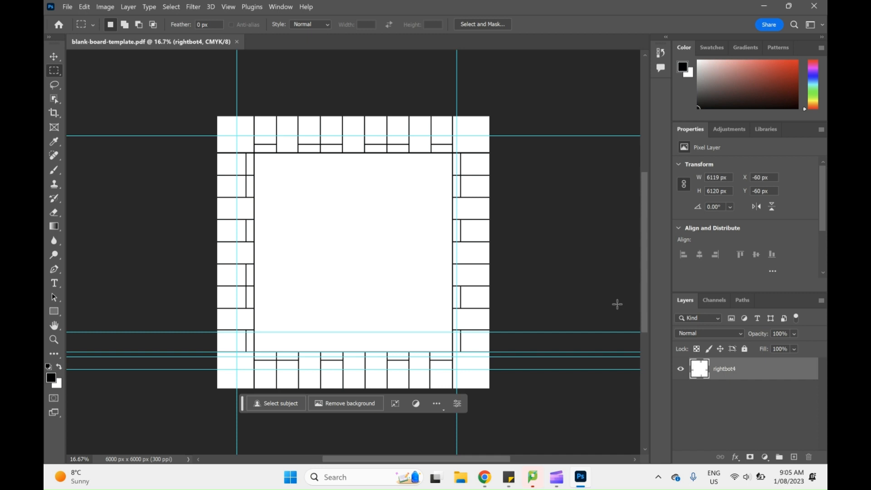
Step: In a new Chrome tab, search images for "monopoly board" and enlarge the Monopoly Classic Board picture from Amazon
mouse_move(553, 487)
left_click(495, 477)
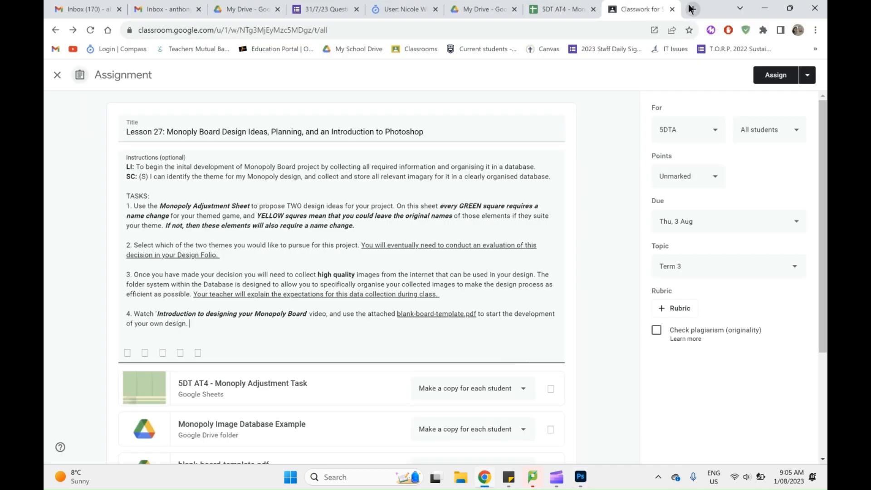
left_click(692, 9)
type("mon")
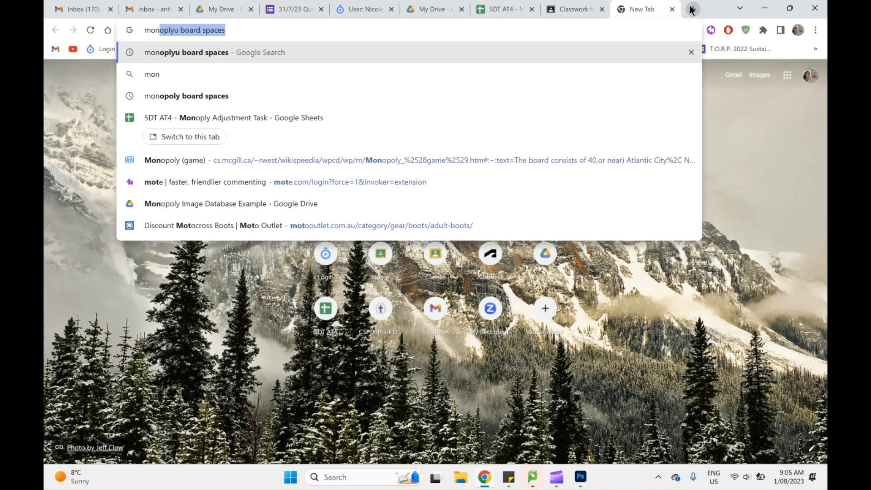
type("op")
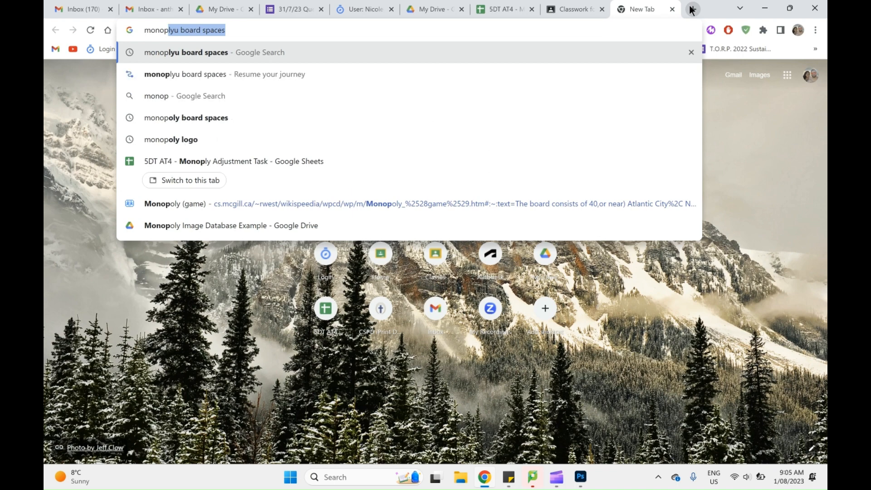
type("oly b")
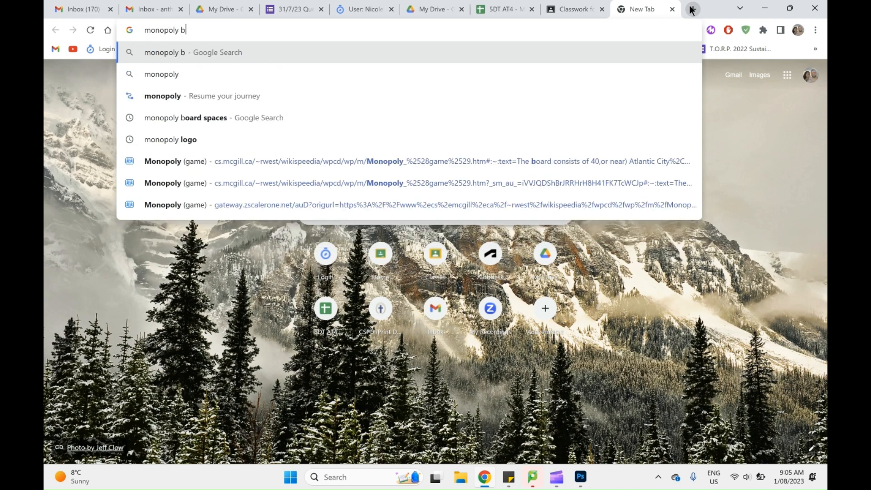
type("oard")
key("Return")
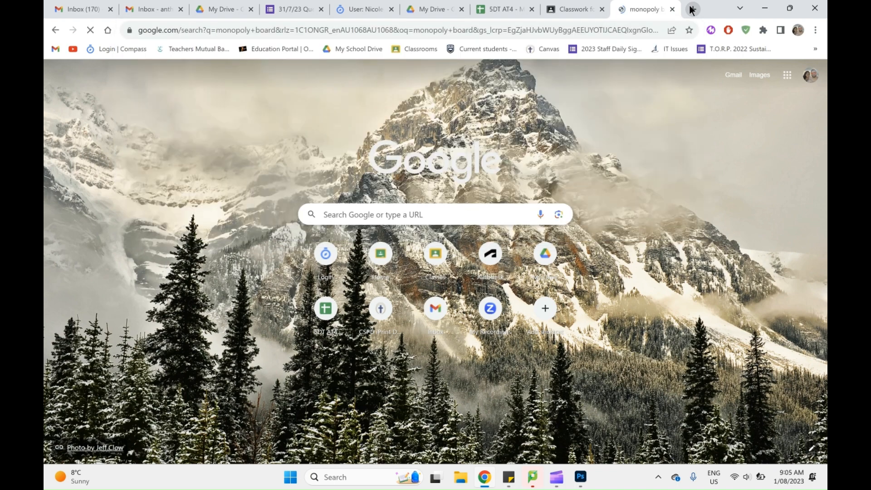
left_click(160, 116)
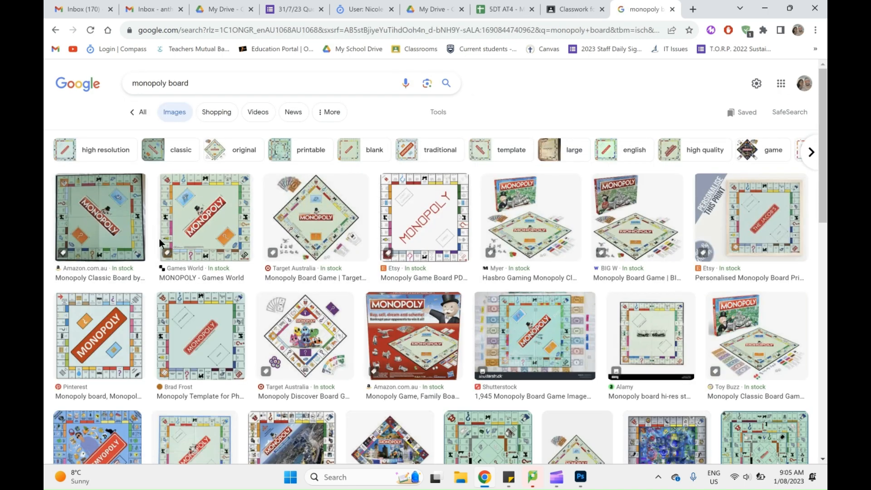
left_click(120, 230)
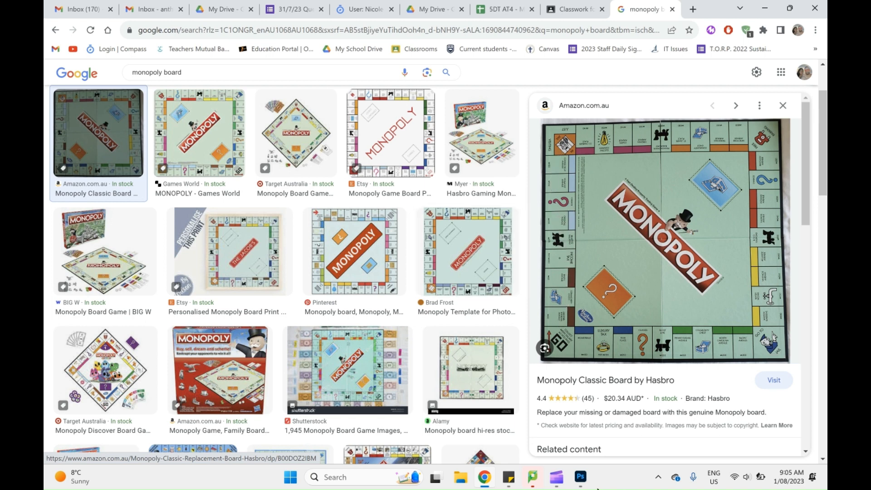
Step: Switch to Photoshop, start opening a file, and look through the Monopoly F1 Project folder and its F1 Team logoes subfolder
left_click(580, 479)
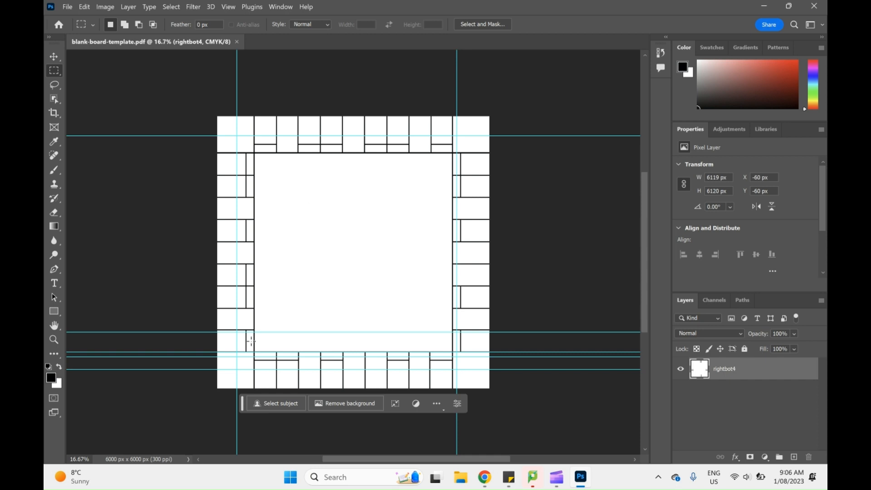
left_click(67, 7)
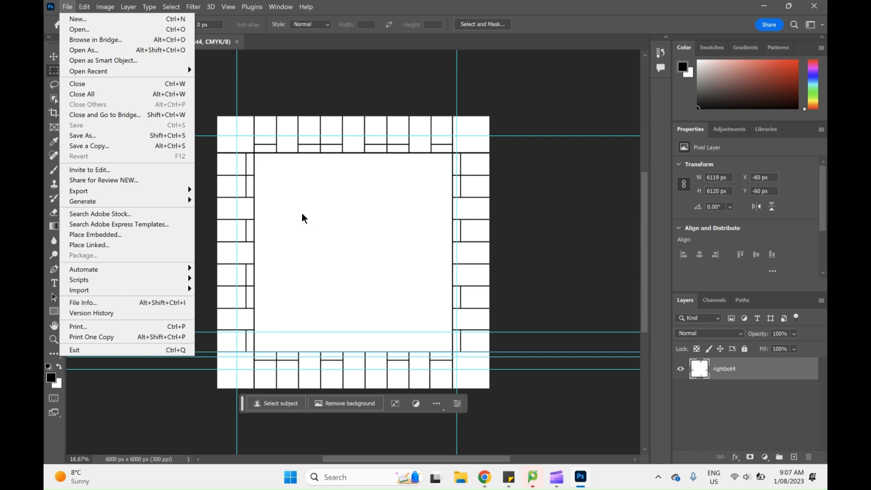
left_click(96, 30)
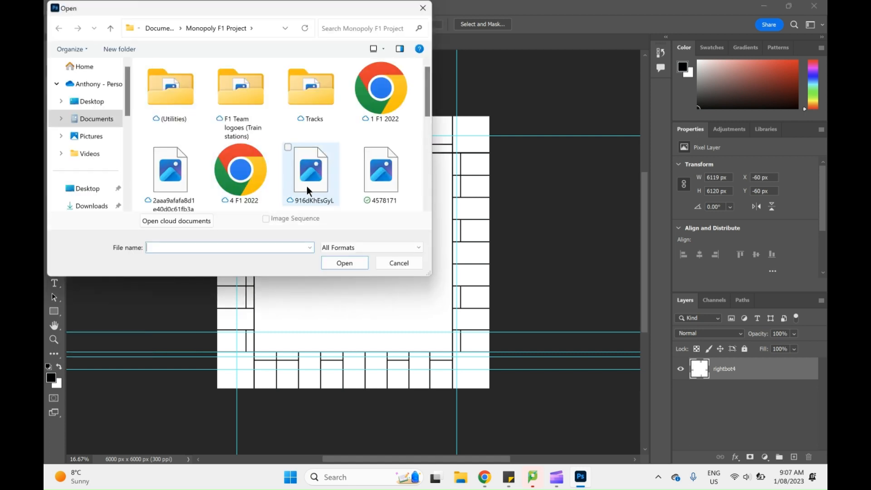
scroll(307, 187, "down", 5)
scroll(268, 184, "up", 2)
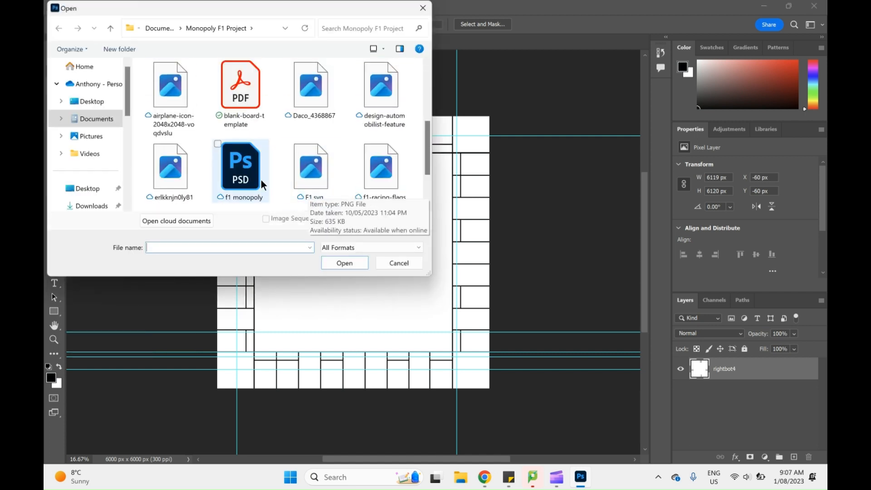
scroll(309, 164, "down", 2)
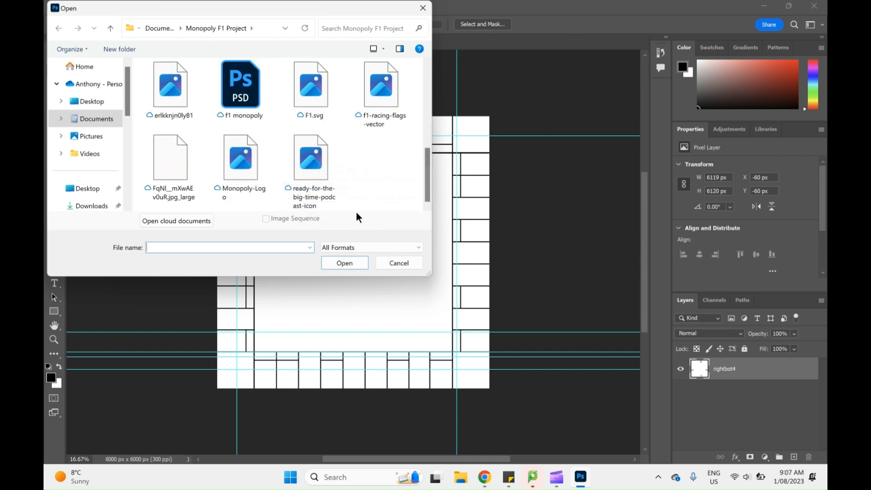
scroll(368, 199, "up", 1)
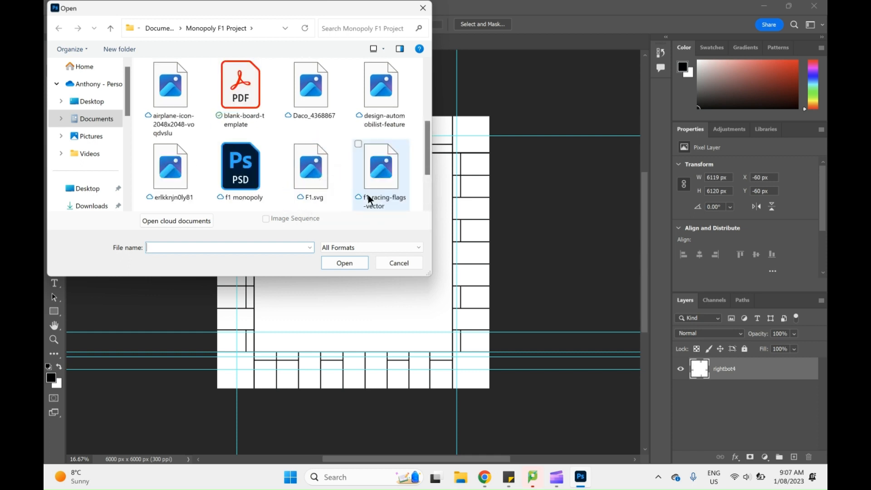
scroll(370, 199, "up", 1)
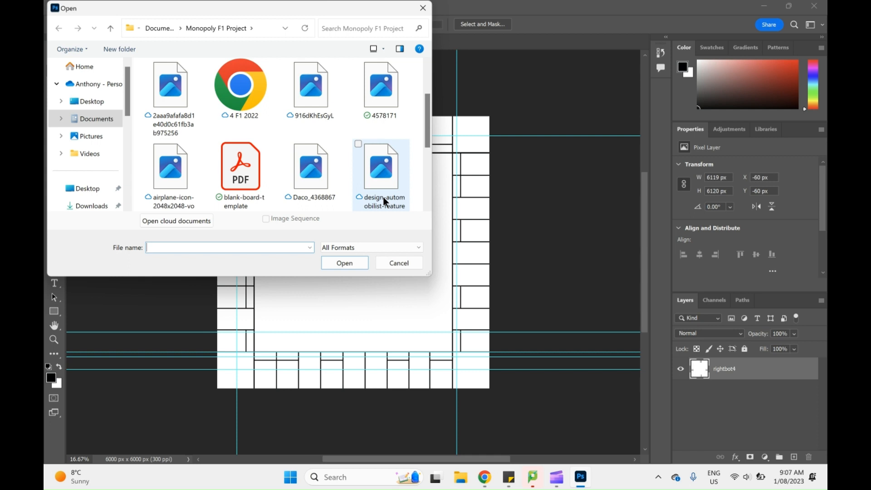
scroll(383, 196, "up", 1)
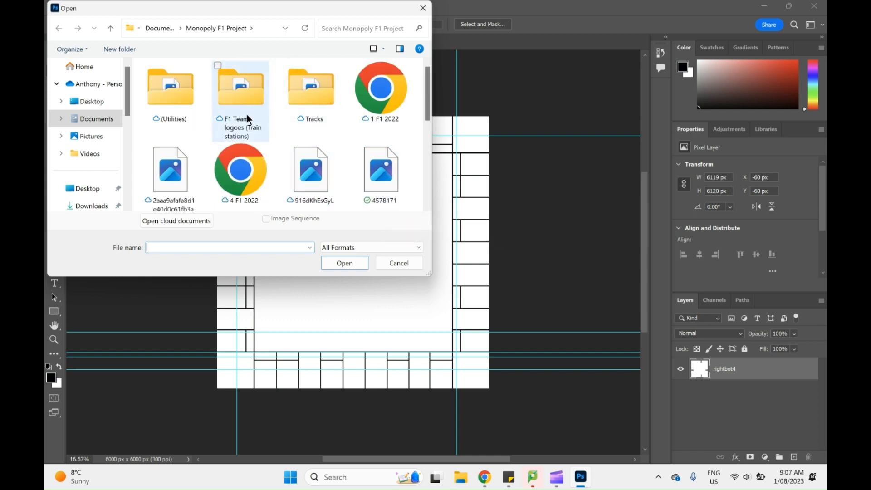
double_click(243, 100)
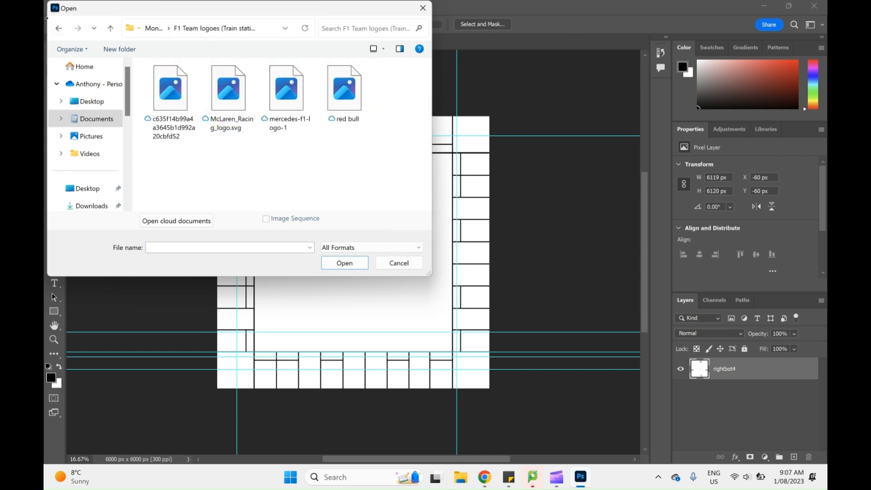
left_click(58, 28)
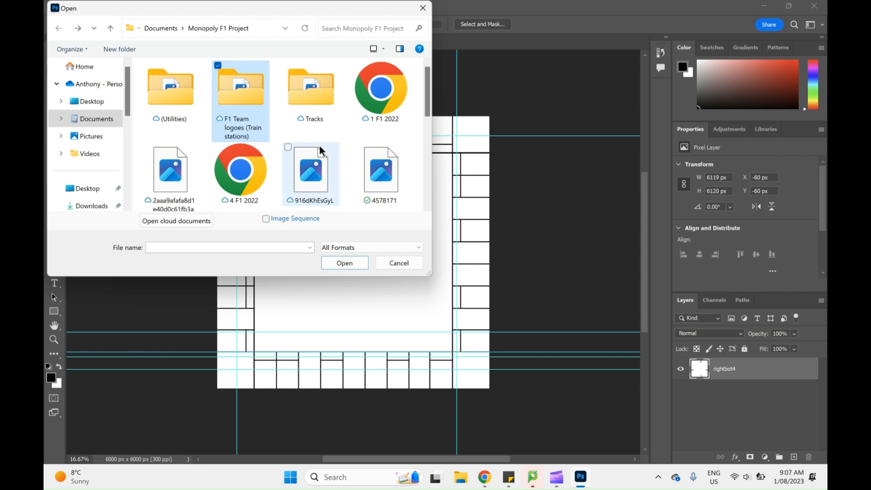
Step: Display the Monopoly F1 Project files as medium icons and open the Monopoly-Logo image
right_click(405, 136)
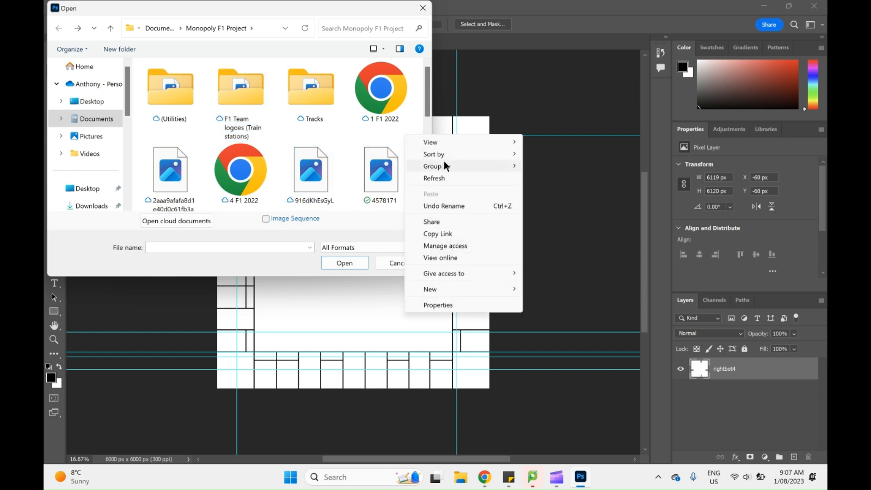
mouse_move(448, 142)
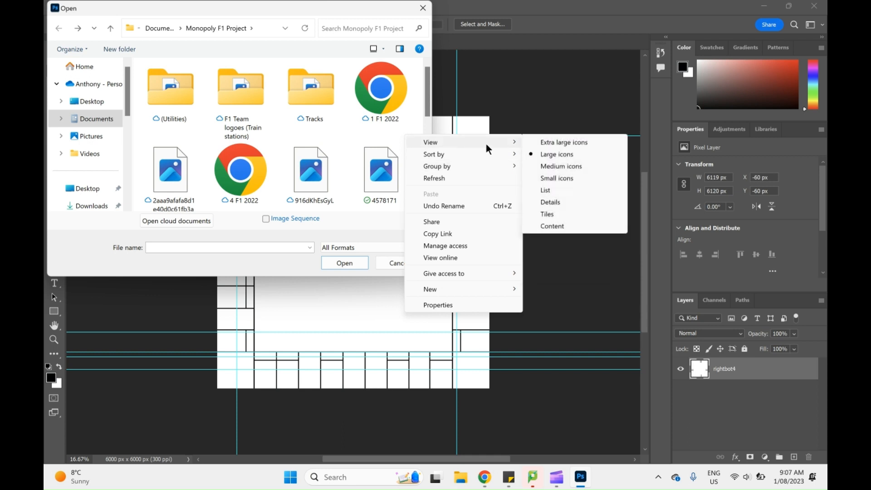
left_click(567, 169)
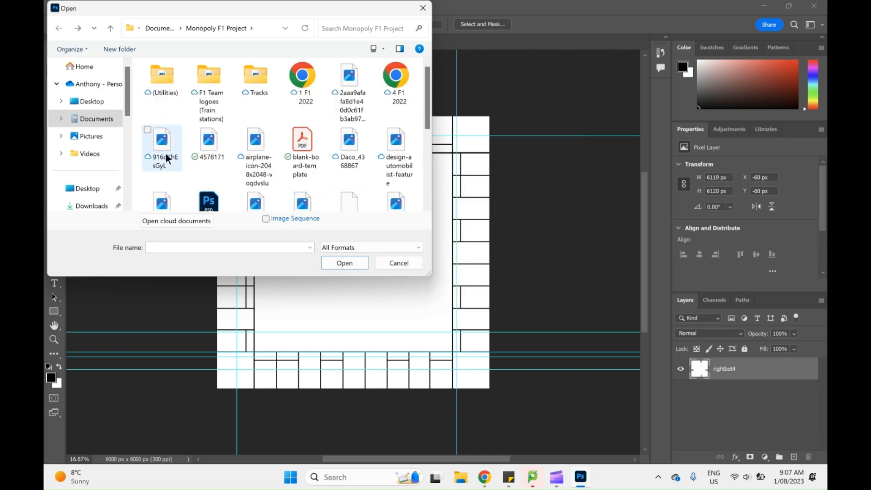
scroll(400, 171, "down", 1)
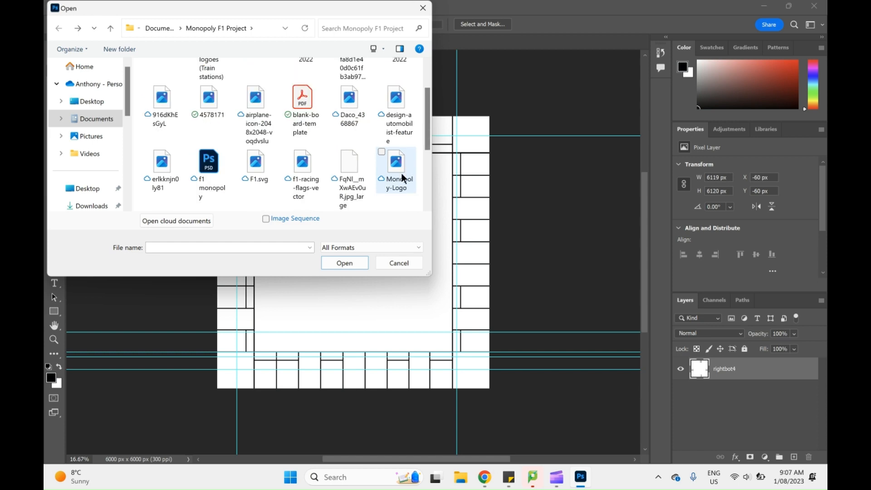
double_click(403, 187)
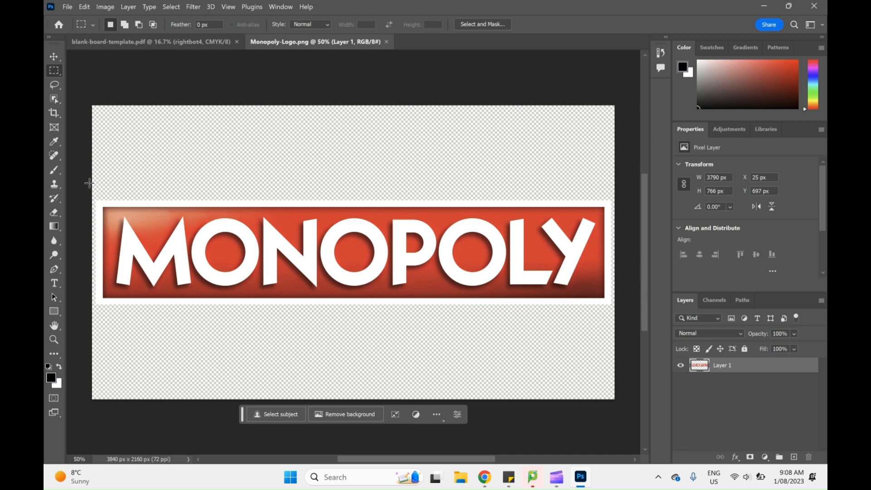
Step: Copy a rectangular selection around the whole Monopoly logo and paste it into blank-board-template.pdf
left_click_drag(89, 183, 627, 335)
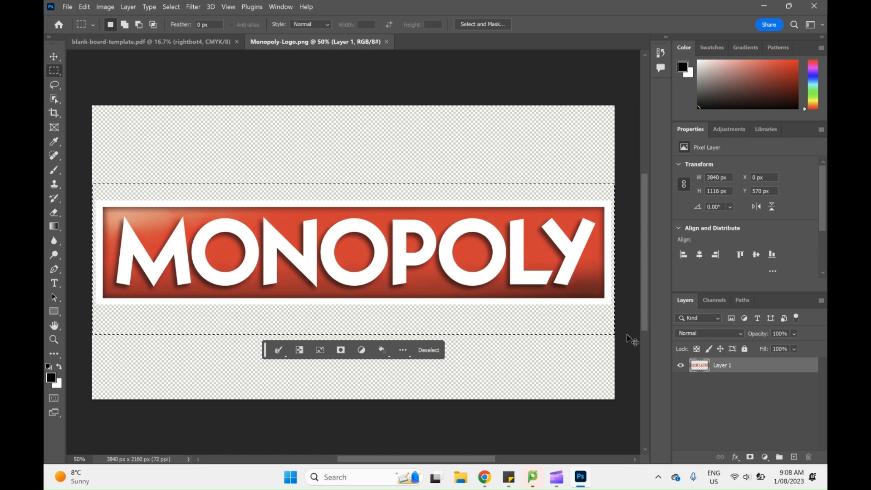
left_click(143, 42)
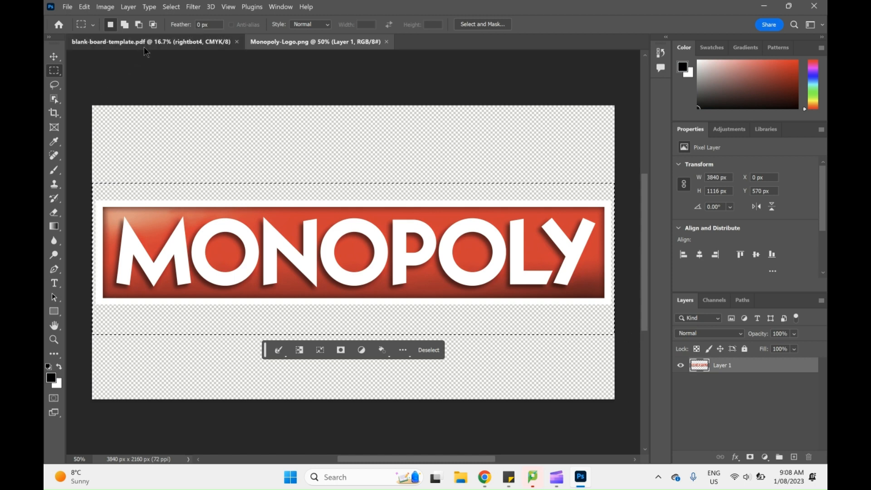
key("ctrl+v")
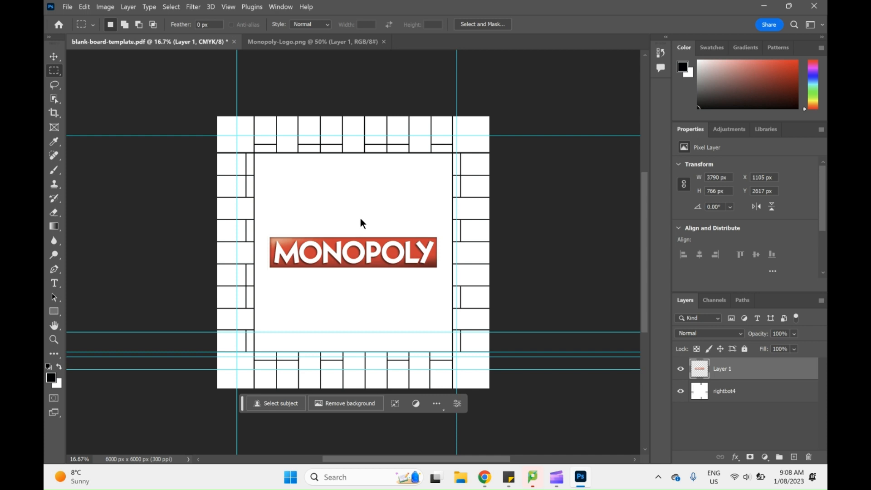
key("ctrl+plus")
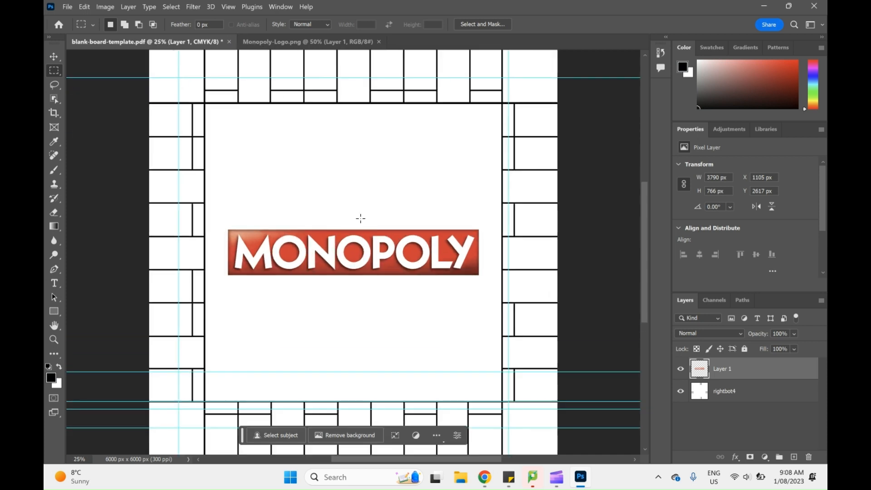
key("ctrl+minus")
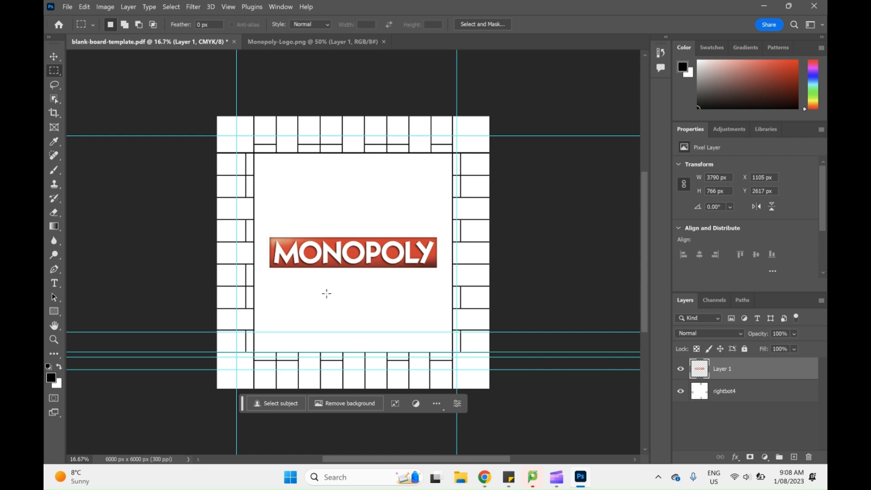
Step: Rename the pasted logo's layer as Monopoly Logo
double_click(731, 369)
type("Monp")
type("opoly")
type(" Logo")
Step: Rename the rightbot4 layer as Monopoly board
left_click(730, 394)
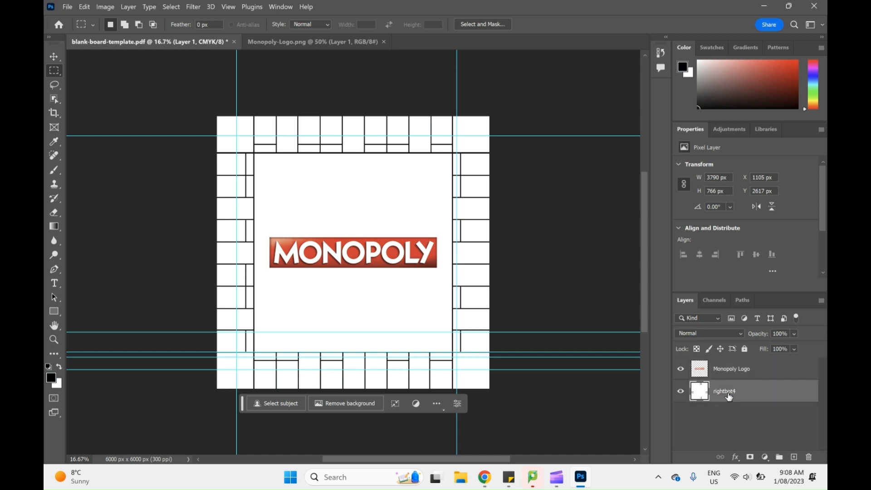
double_click(733, 391)
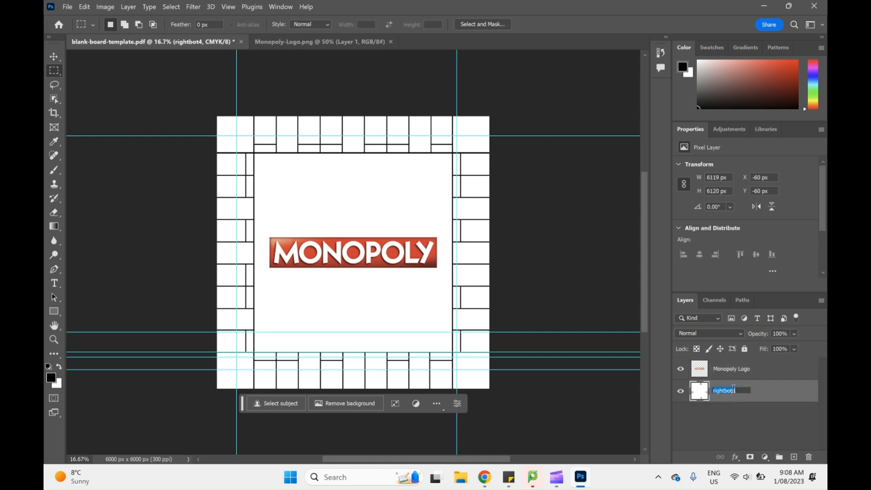
type("Mon")
type("opl")
type("ol")
type("y board")
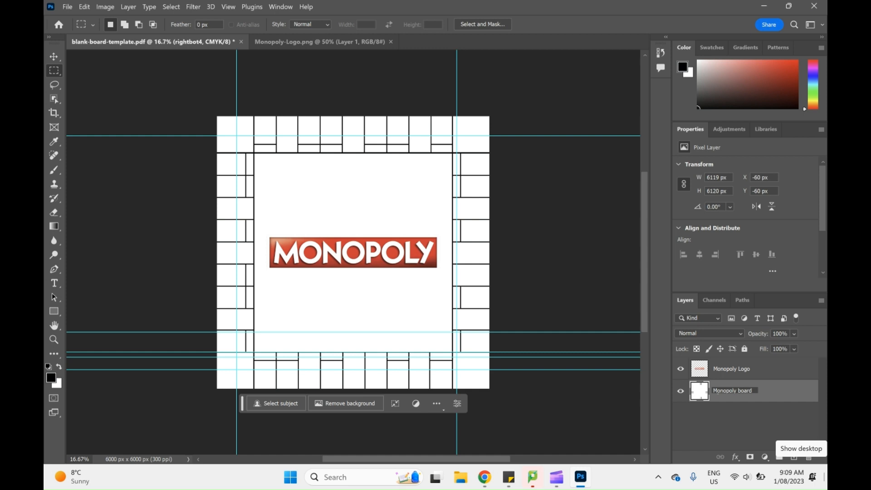
left_click(742, 437)
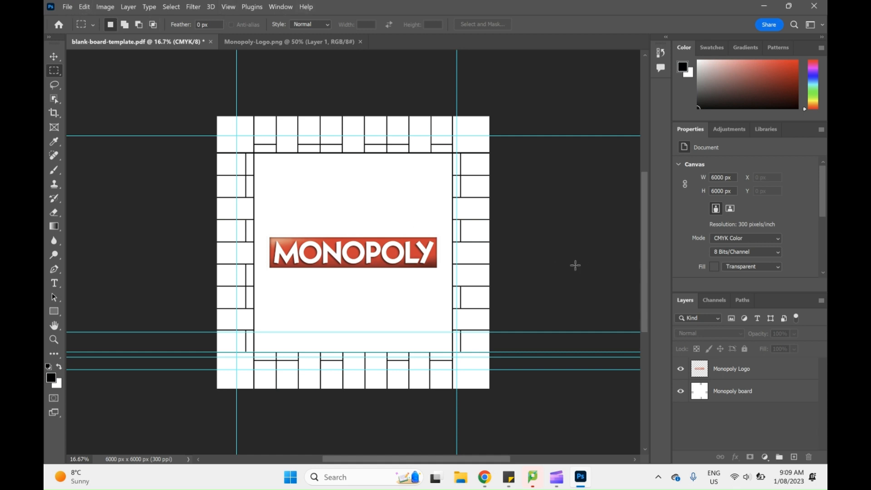
Step: Select the Monopoly Logo layer and start a Rotate transform on it
left_click(732, 371)
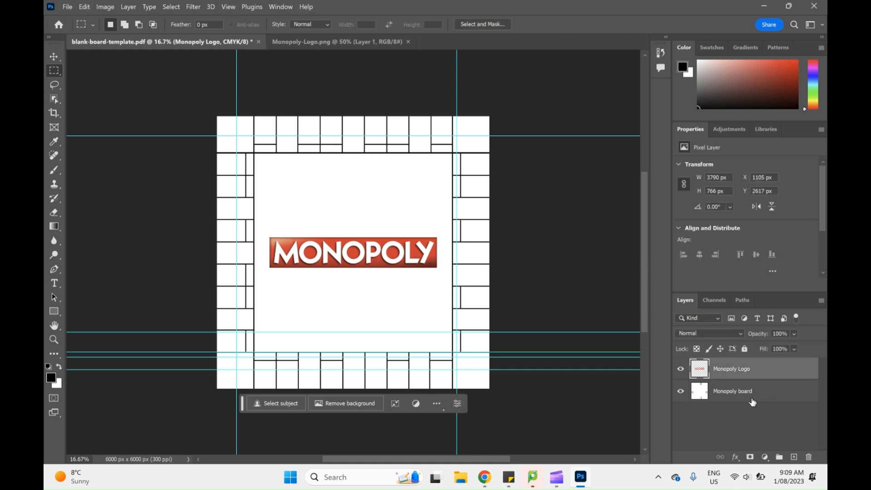
left_click(751, 401)
left_click(745, 374)
left_click(67, 7)
mouse_move(91, 8)
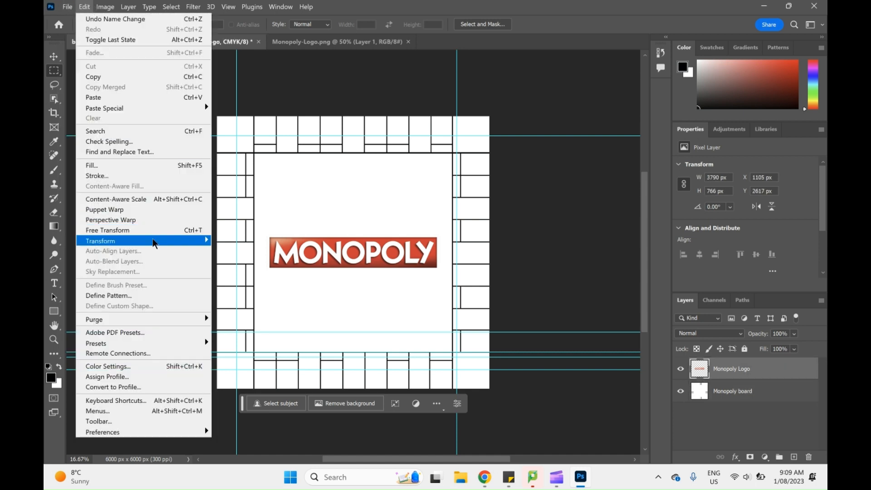
mouse_move(156, 242)
left_click(252, 264)
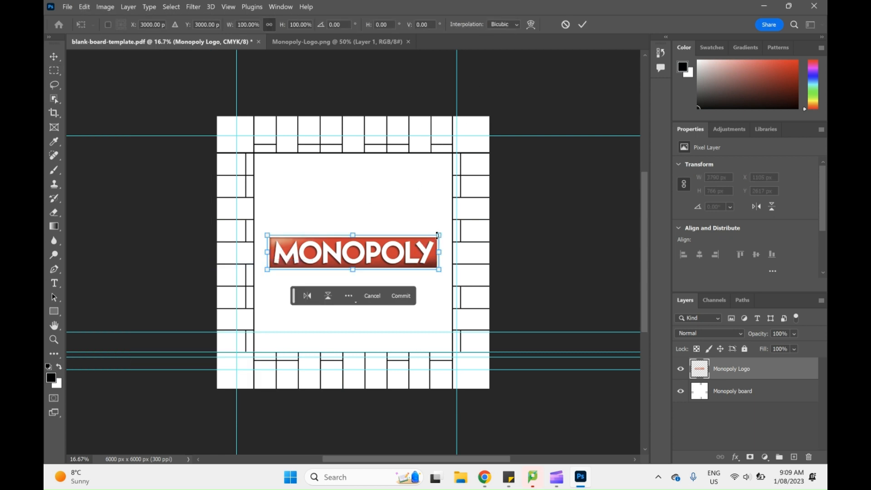
left_click_drag(438, 233, 434, 302)
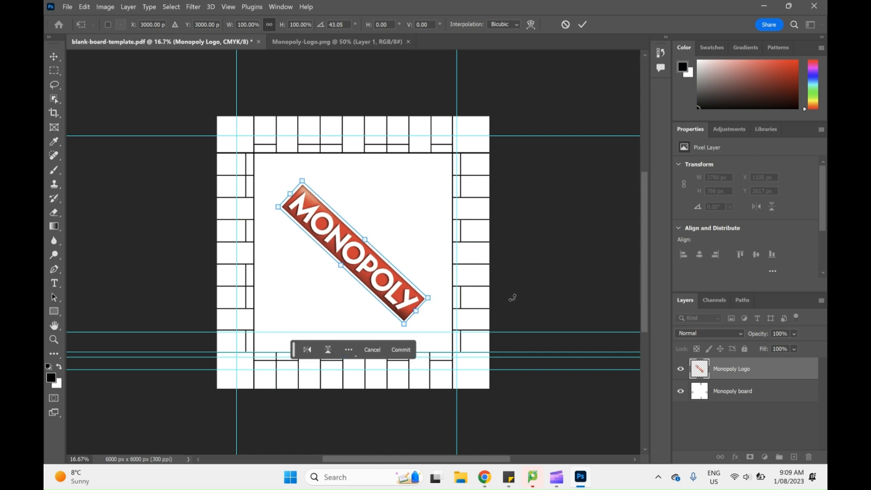
key("ctrl+z")
key("ctrl+z")
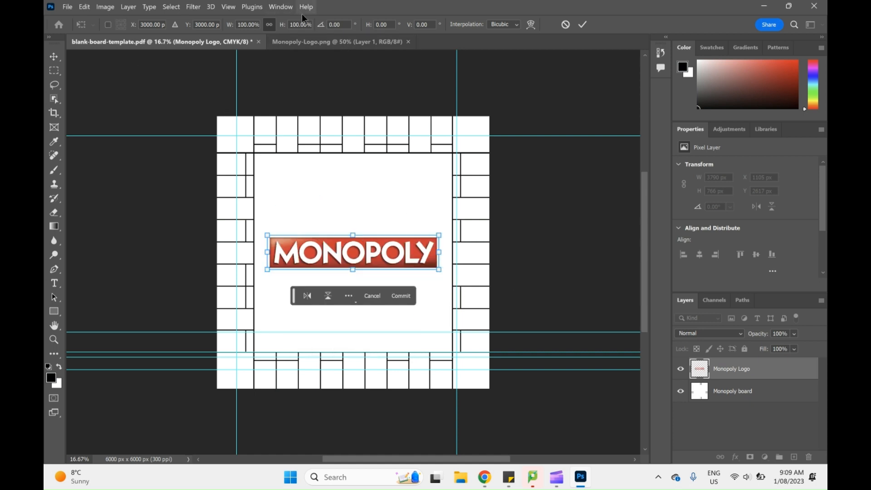
Step: Set the Monopoly logo's rotation to 45 degrees and apply the transform
left_click(335, 25)
type("45")
key("Return")
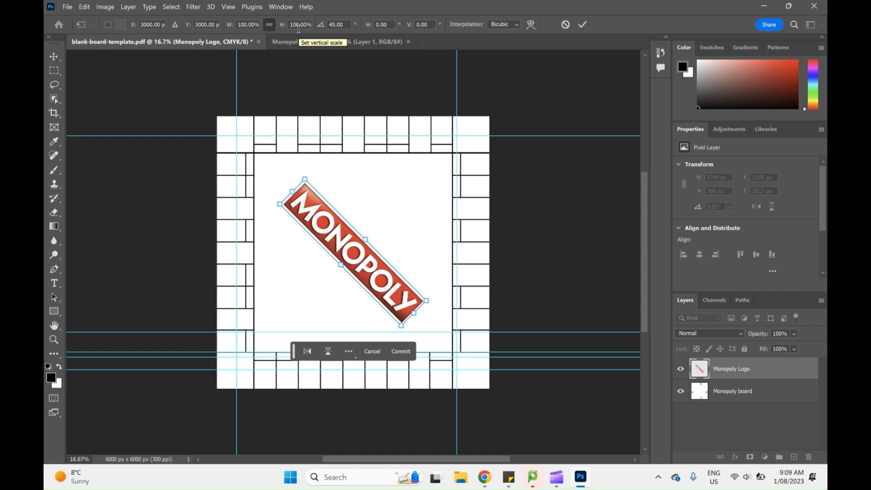
left_click(583, 25)
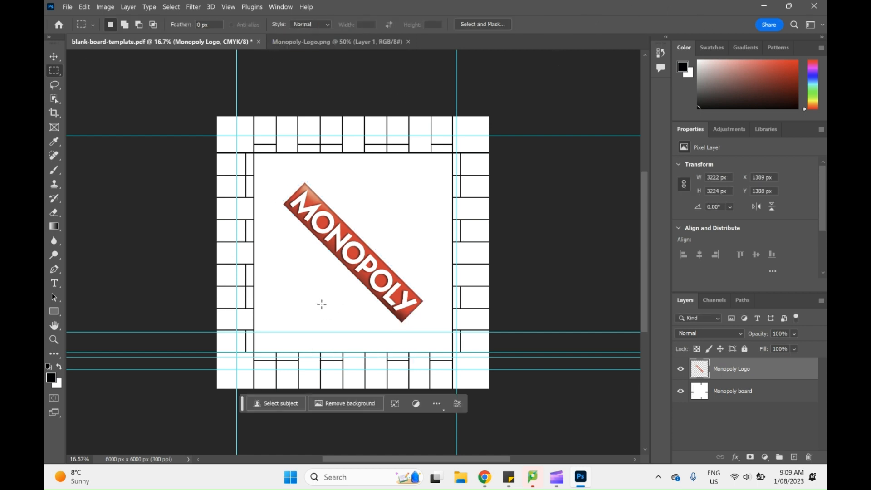
Step: Scale the rotated Monopoly logo to about 134% so its bounding box fills the board's centre square
left_click(85, 6)
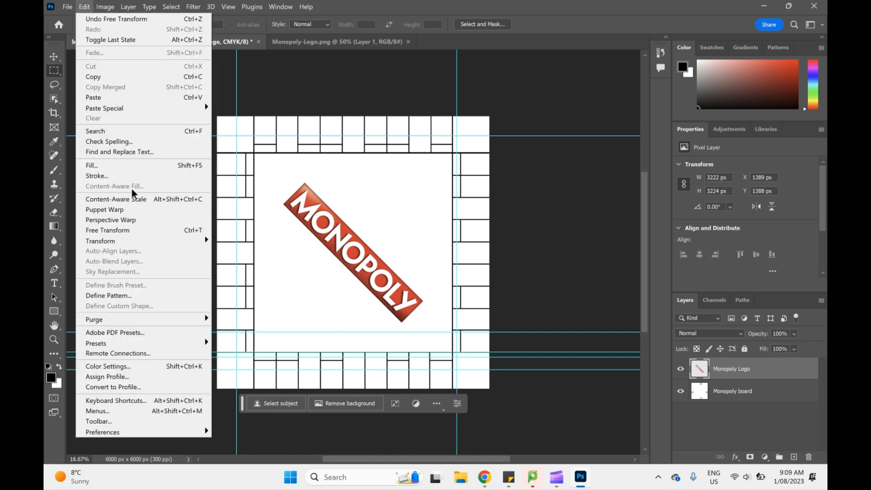
mouse_move(157, 241)
left_click(237, 250)
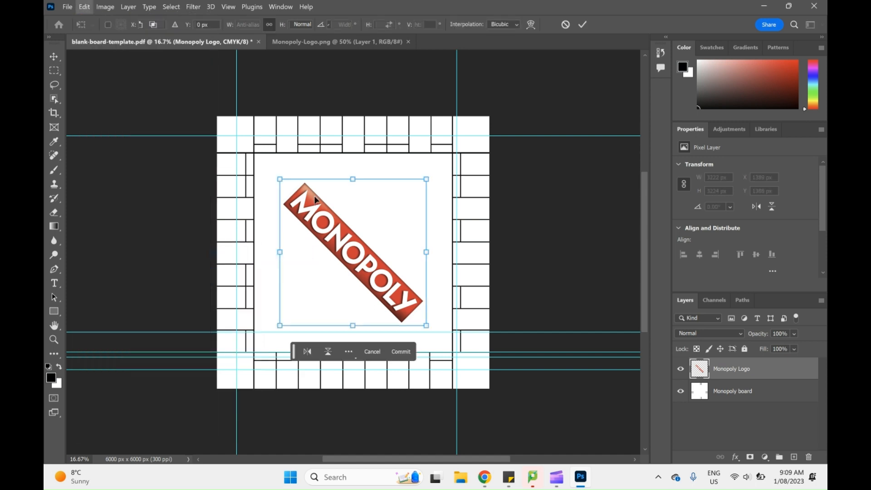
left_click_drag(279, 179, 253, 156)
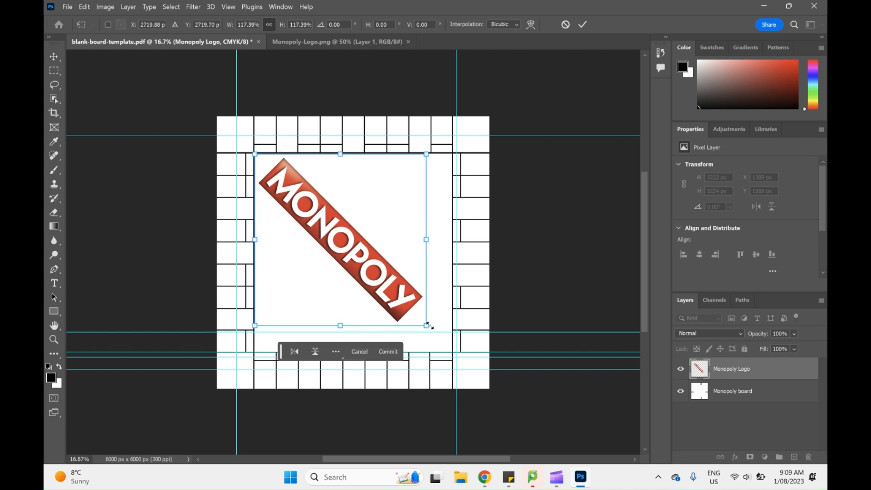
left_click_drag(426, 327, 448, 354)
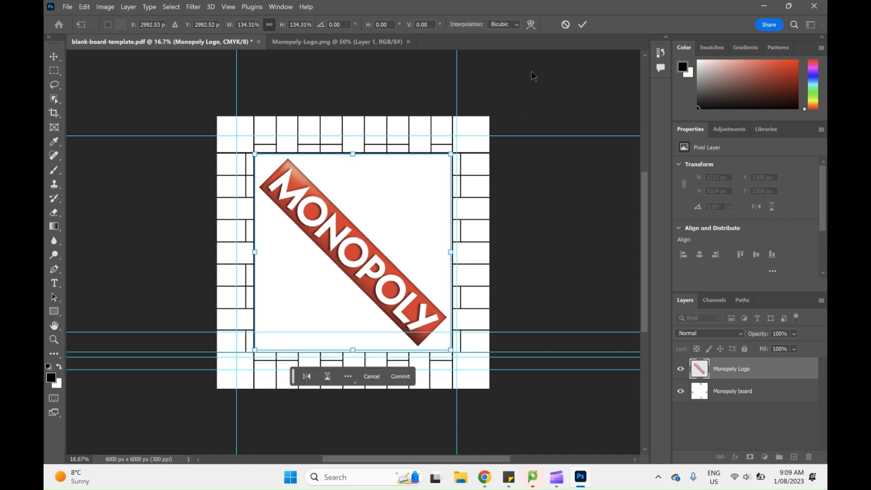
left_click(584, 27)
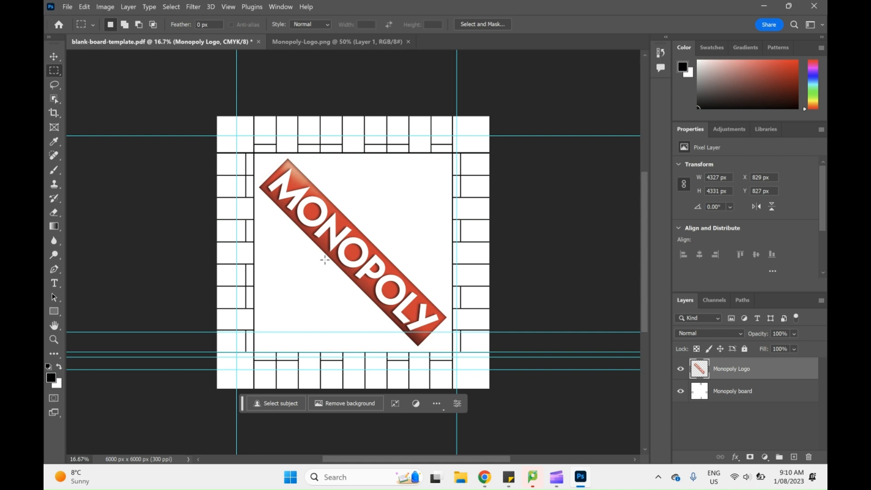
Step: Examine the sharpness of the enlarged Monopoly logo at 100% zoom and return to the whole board
left_click(229, 6)
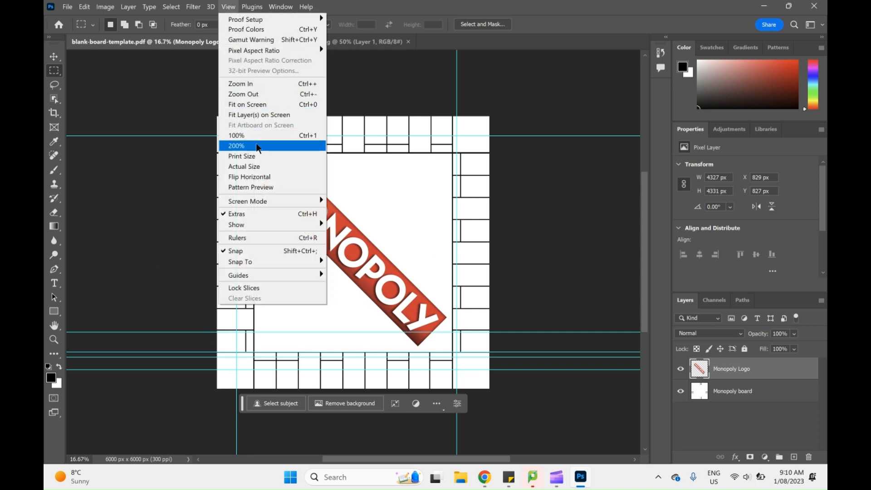
left_click(256, 136)
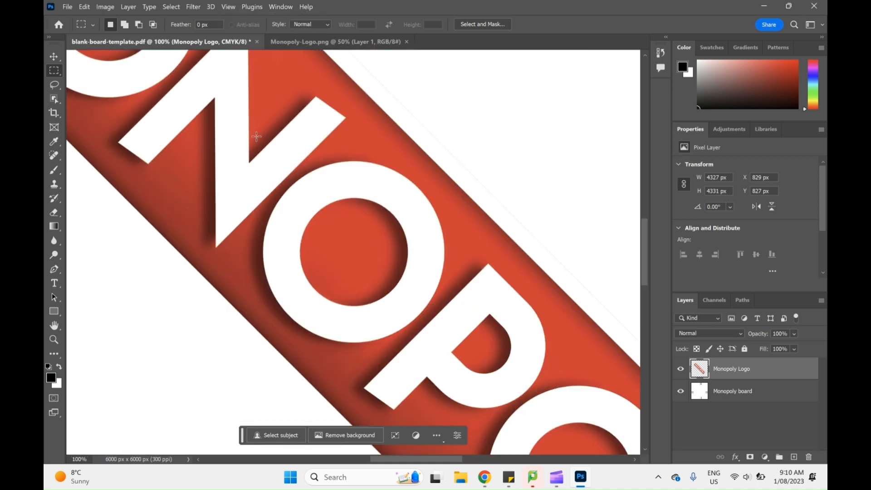
scroll(257, 136, "up", 2)
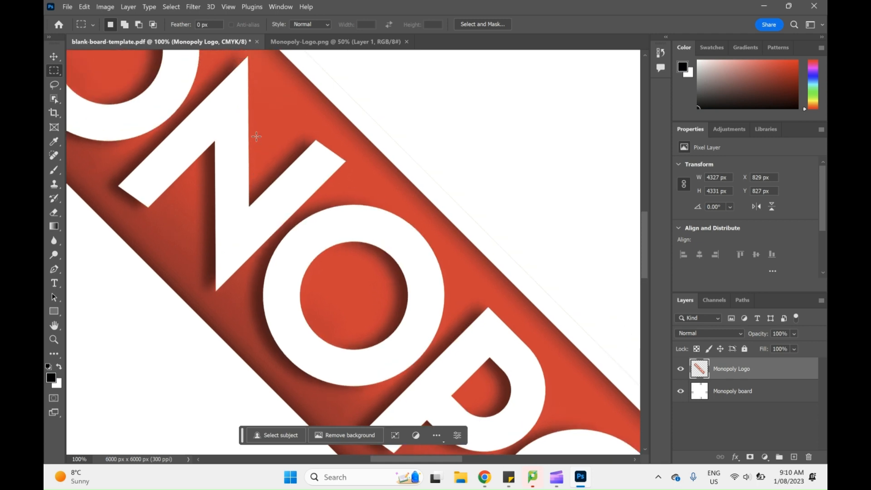
scroll(257, 136, "down", 5)
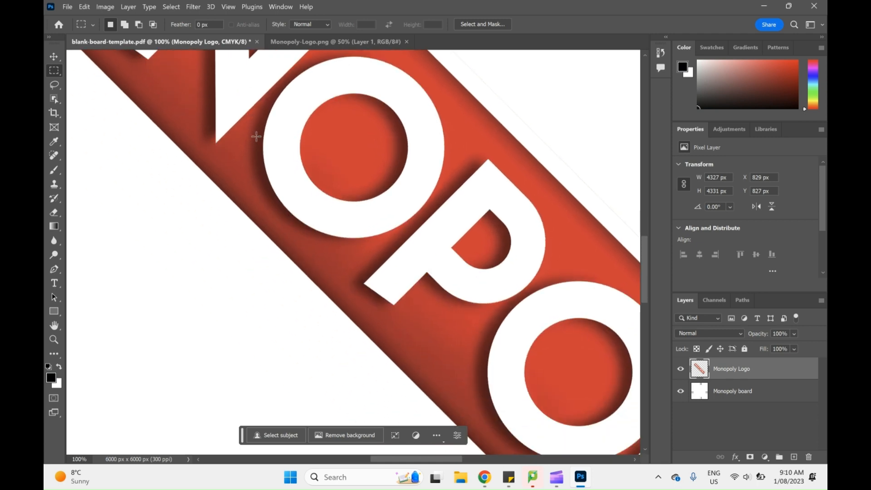
scroll(257, 136, "right", 2)
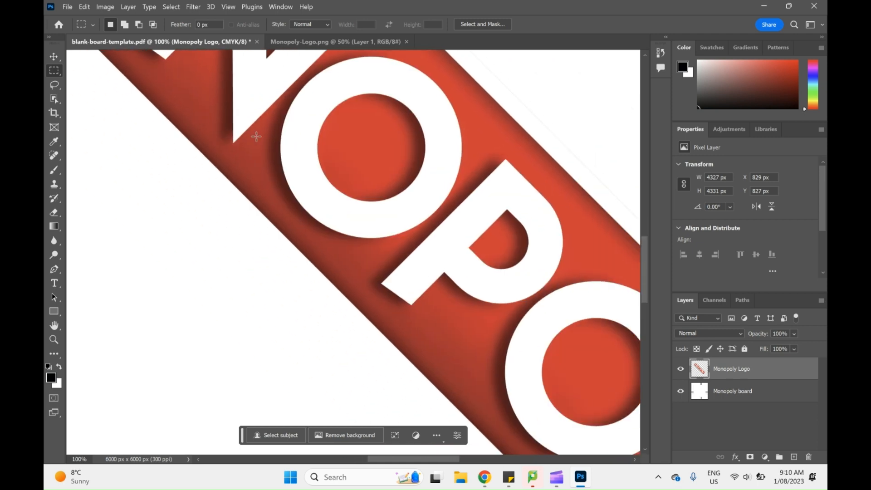
scroll(257, 136, "down", 4)
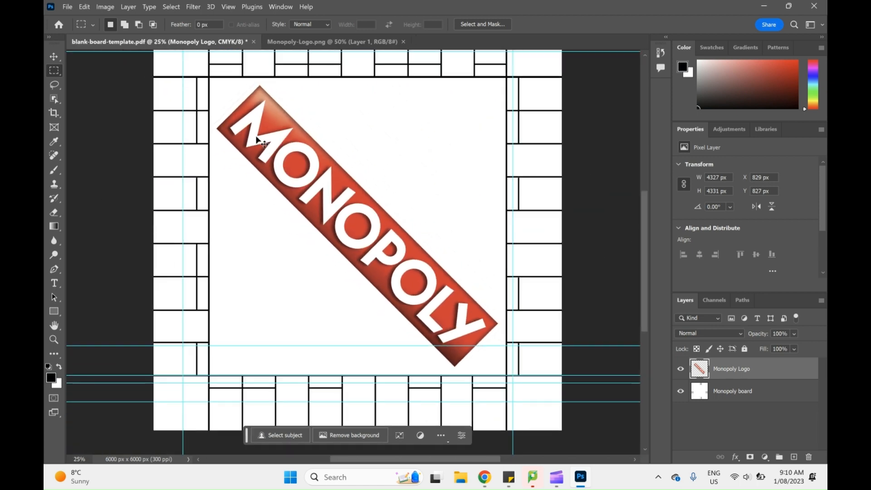
scroll(256, 136, "down", 1)
scroll(382, 182, "up", 1)
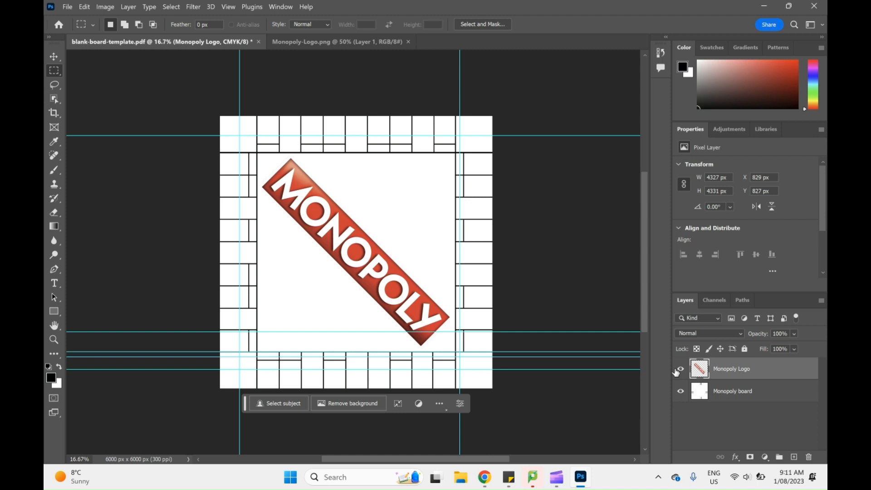
Step: Make the Monopoly board layer active and choose the Paint Bucket tool
left_click(734, 393)
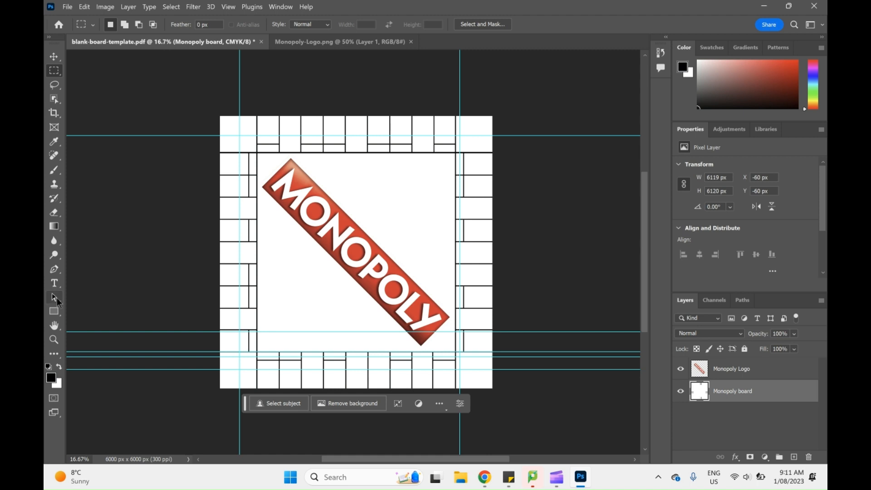
left_click(54, 311)
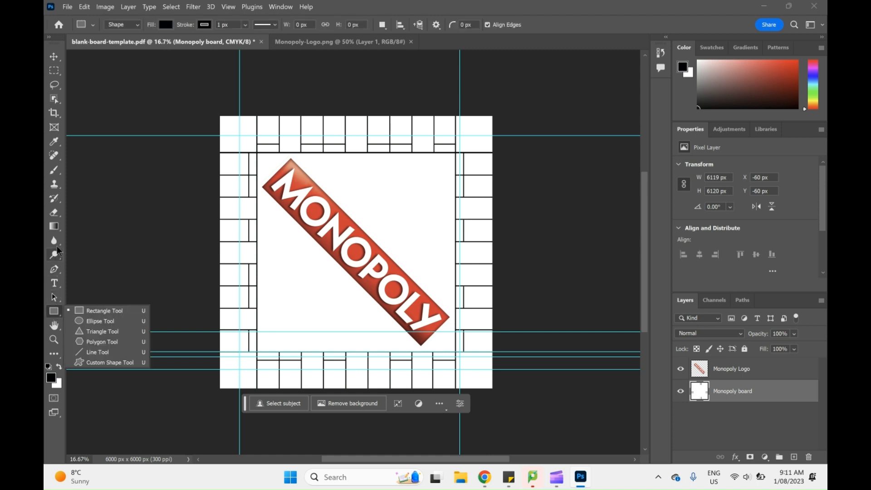
left_click(54, 212)
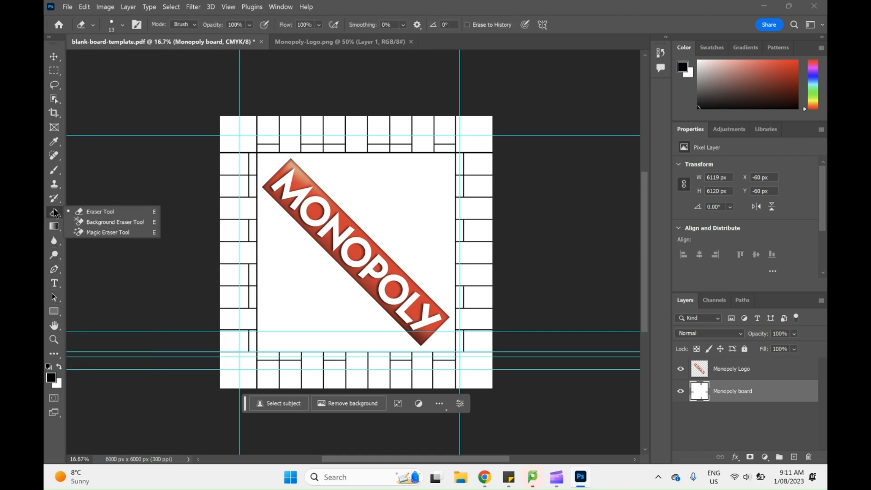
left_click(111, 225)
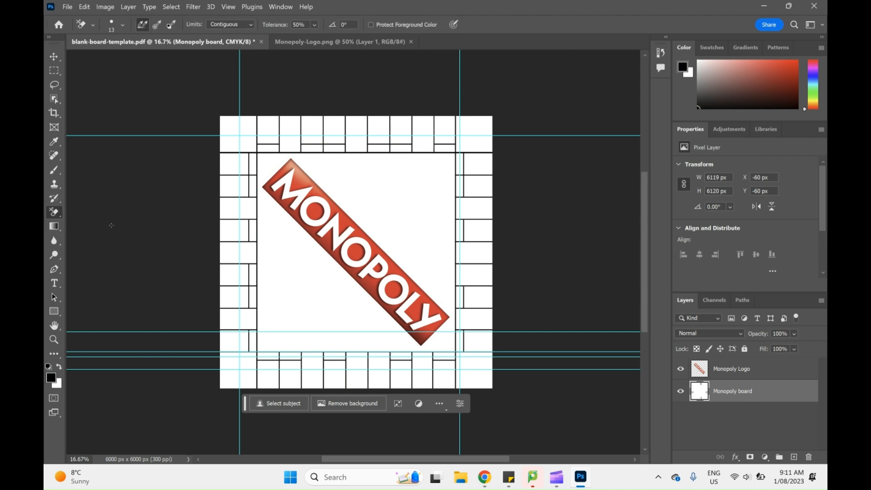
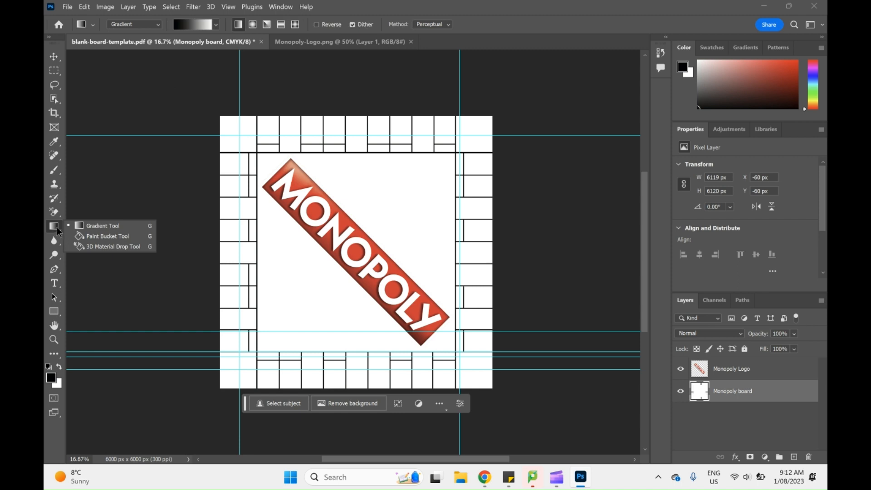
left_click(116, 238)
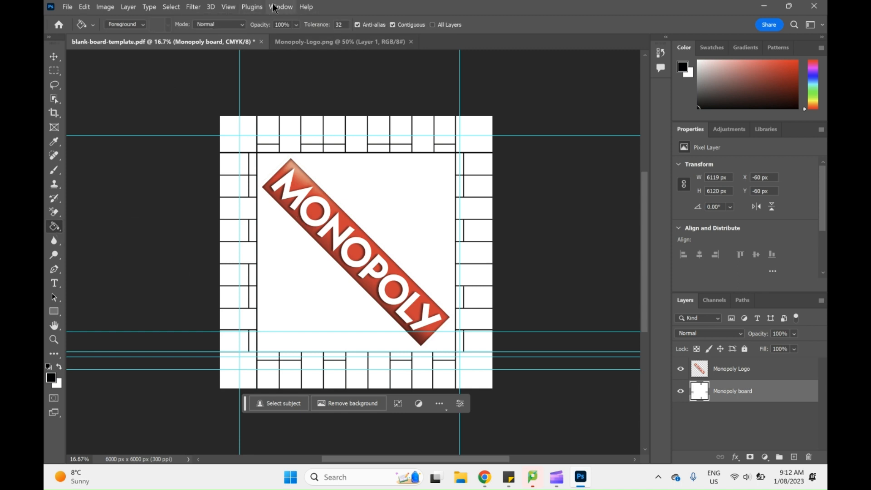
left_click(227, 6)
mouse_move(274, 23)
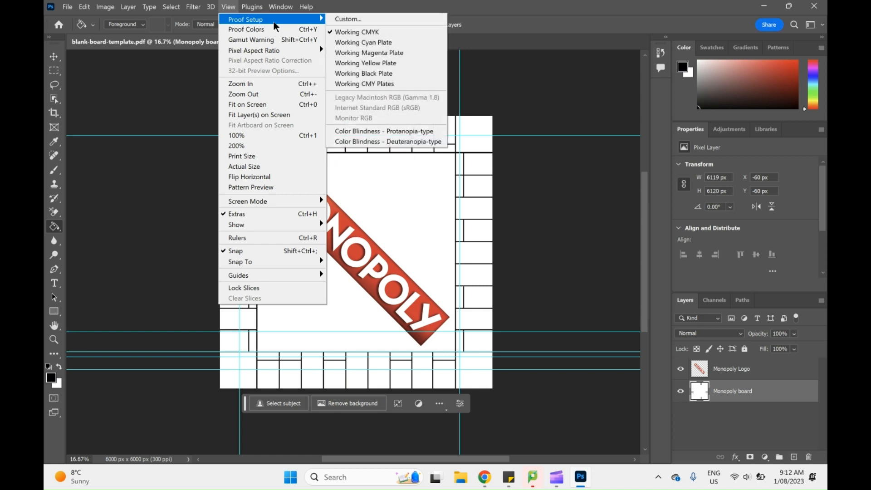
left_click(386, 10)
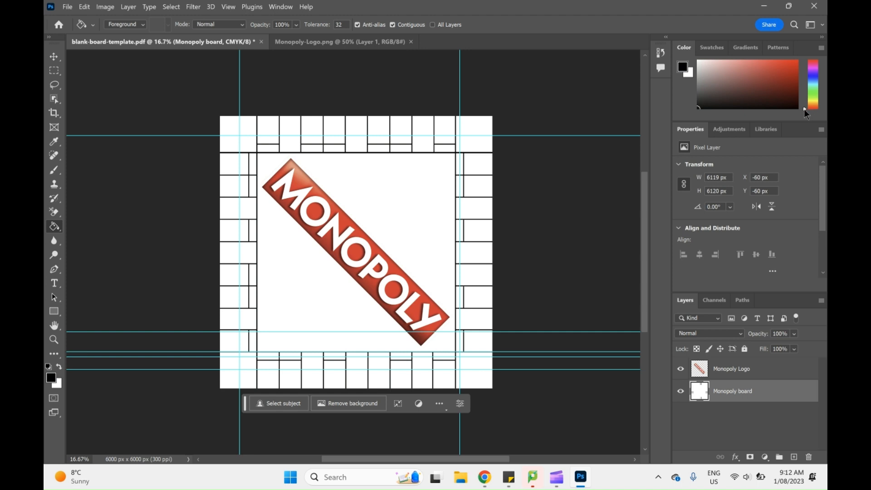
Step: Choose a bright blue as the foreground colour
left_click_drag(806, 113, 818, 79)
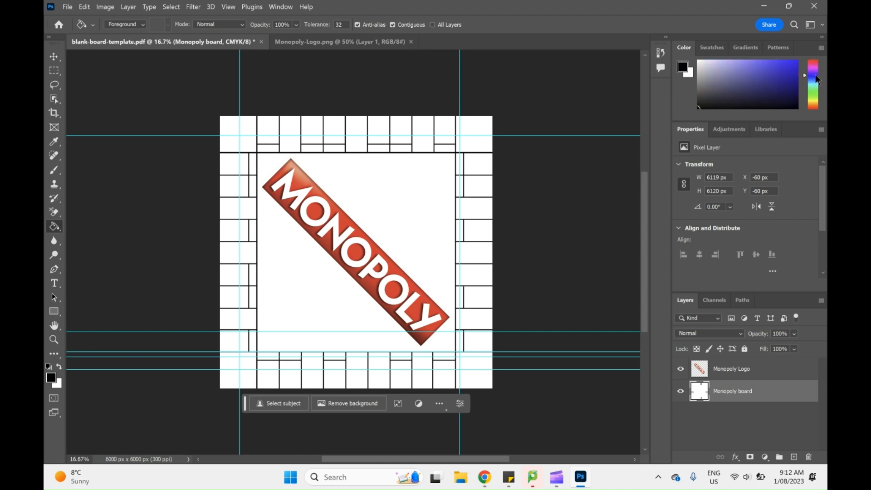
left_click(750, 58)
left_click(742, 58)
mouse_move(741, 68)
left_mouse_down()
mouse_move(739, 77)
mouse_move(763, 56)
mouse_move(784, 64)
mouse_move(779, 47)
mouse_move(774, 67)
mouse_move(787, 71)
left_mouse_up()
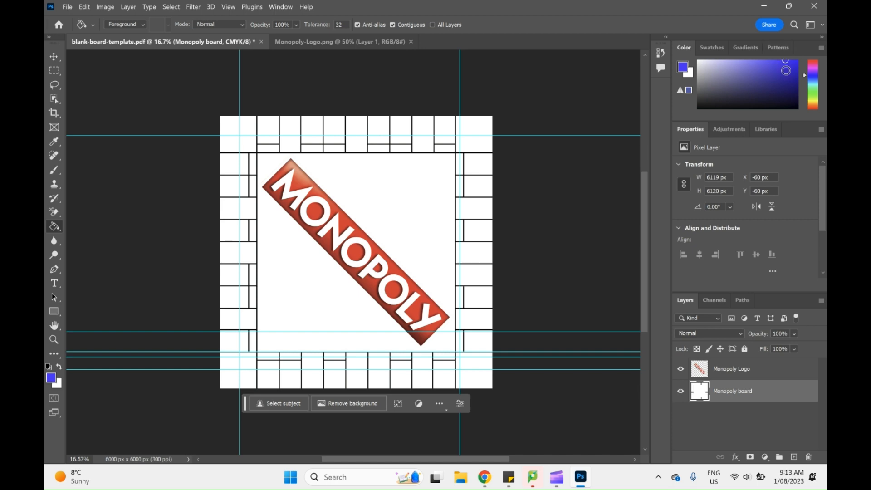
Step: Sample the red of the logo background in Monopoly-Logo.png as the foreground colour, hex f01e24
left_click(348, 42)
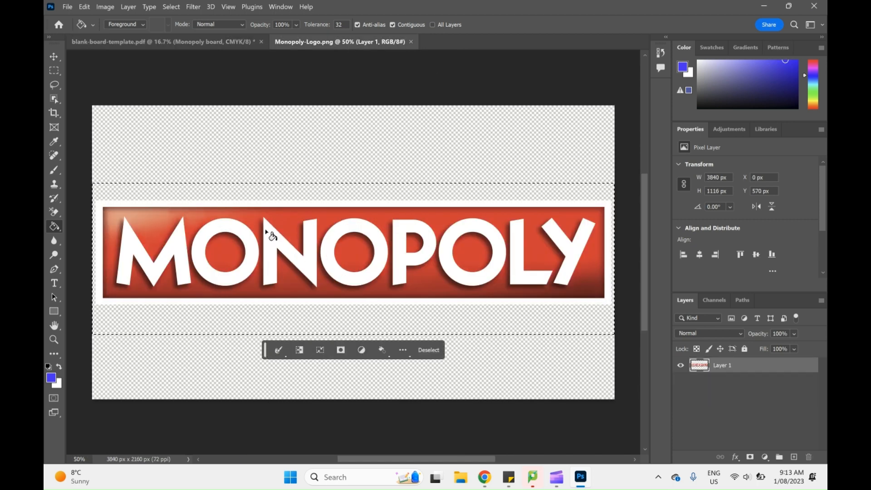
left_click(745, 86)
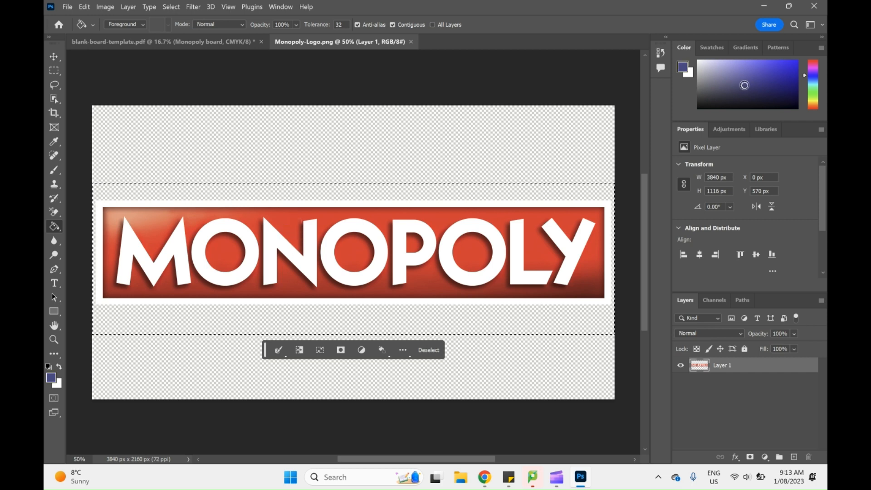
left_click(688, 68)
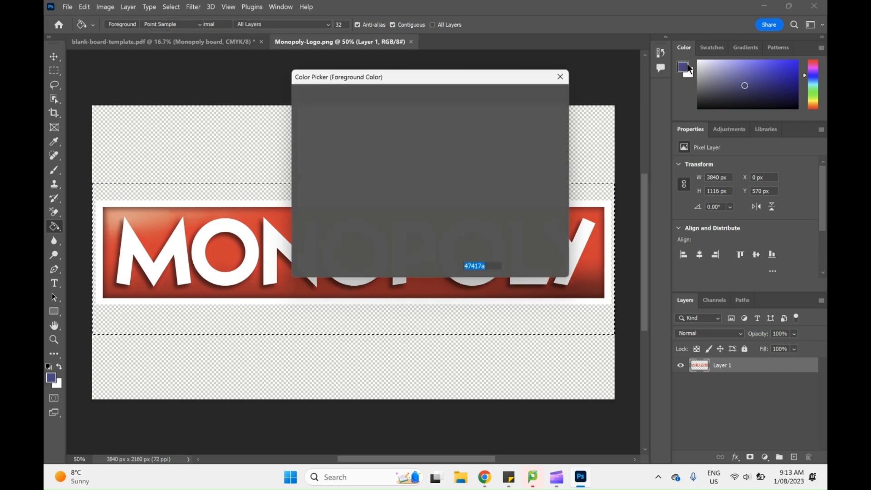
left_click_drag(461, 69, 658, 52)
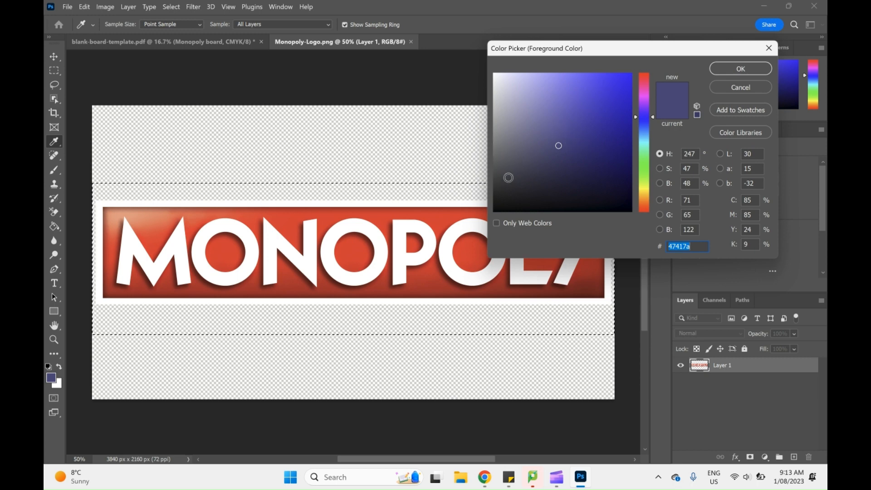
left_click(442, 219)
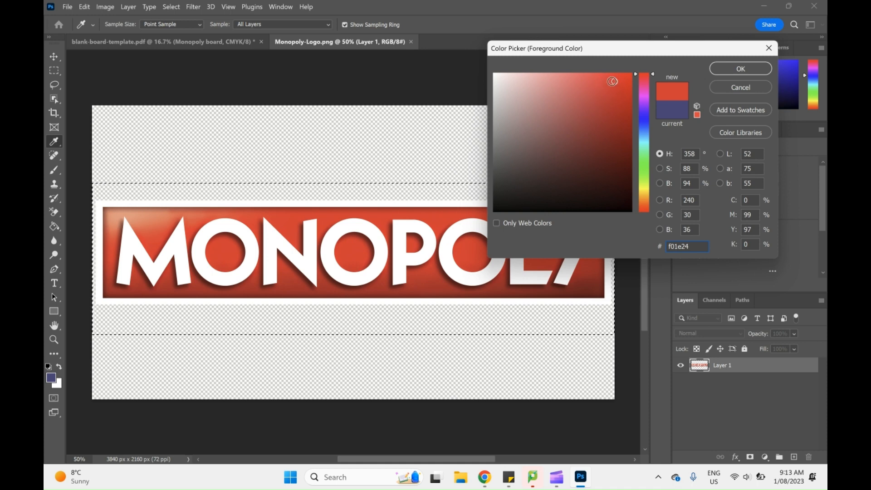
left_click(756, 70)
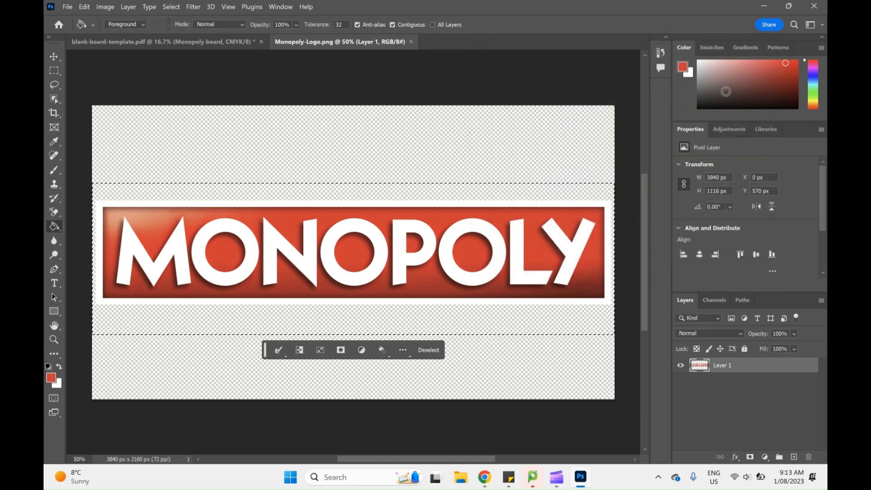
Step: Fill the board's upper-right corner, three right-side spaces and one bottom-row space with the sampled red in blank-board-template.pdf
left_click(232, 45)
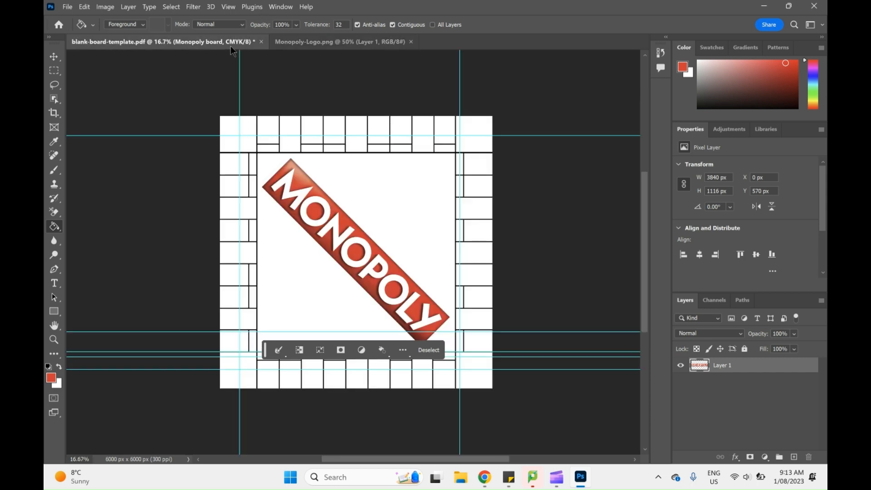
left_click(470, 135)
left_click(479, 190)
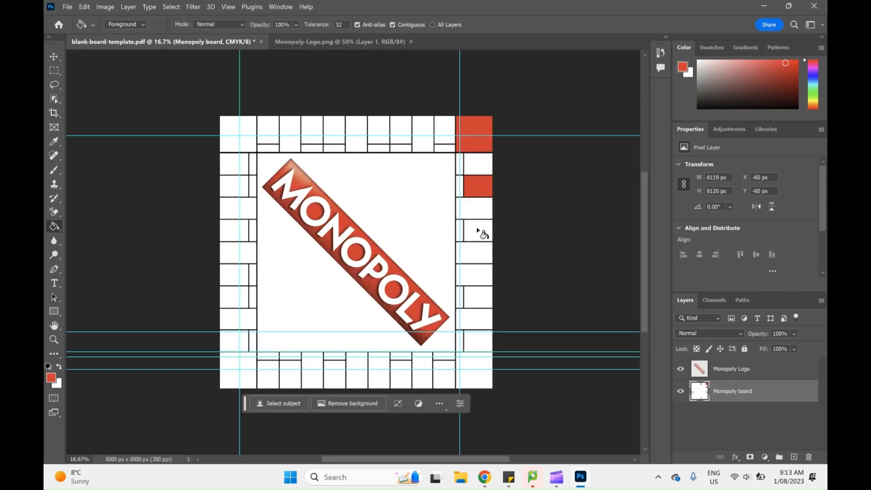
left_click(477, 231)
left_click(476, 319)
left_click(400, 375)
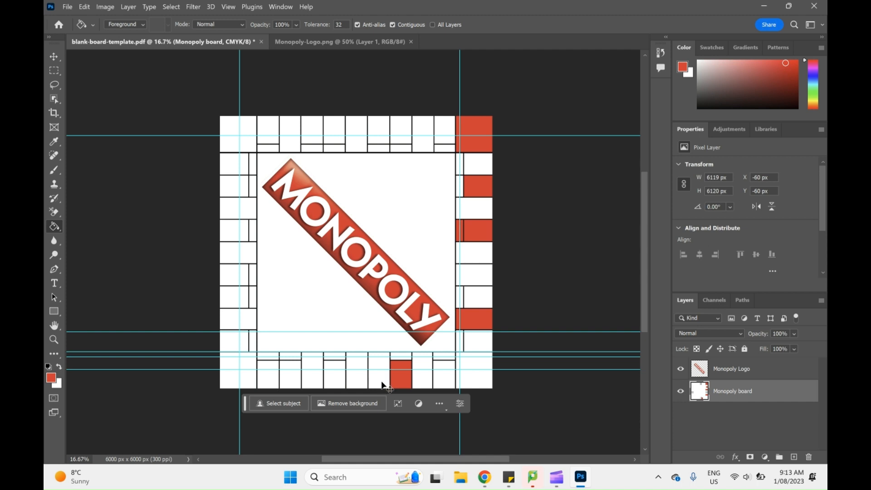
Step: Undo the red fills on the board spaces
key("ctrl+z")
key("ctrl+z")
key("ctrl+z")
key("ctrl+z")
key("ctrl+z")
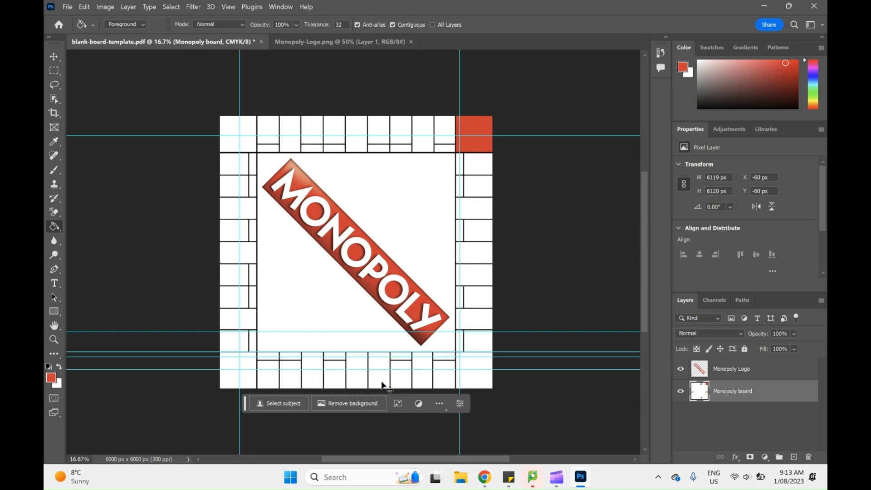
Step: Choose a bright green foreground colour and fill the board's central square around the logo with it
left_click_drag(816, 98, 815, 90)
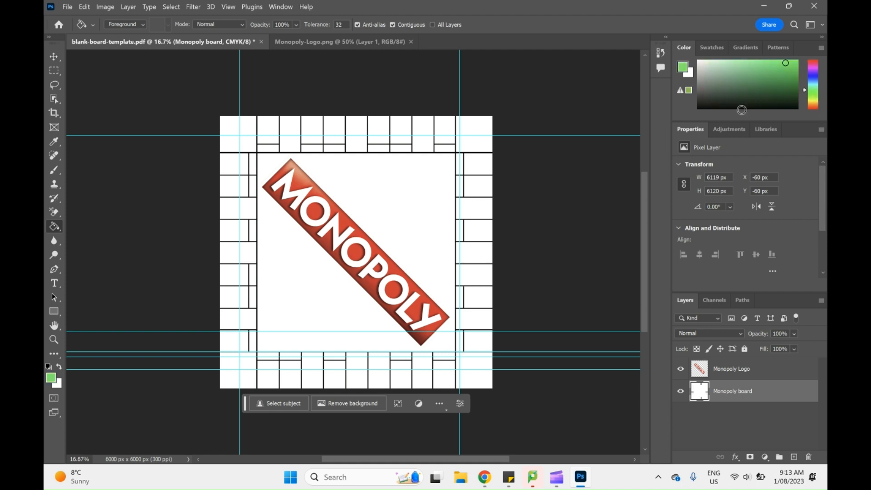
left_click(797, 61)
left_click(399, 192)
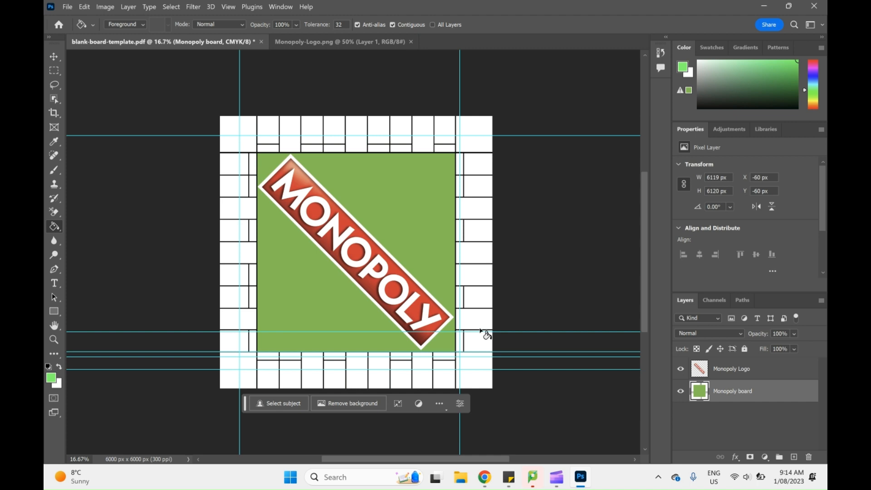
Step: Erase the white border around the logo on the Monopoly Logo layer with the Background Eraser tool
left_click(746, 369)
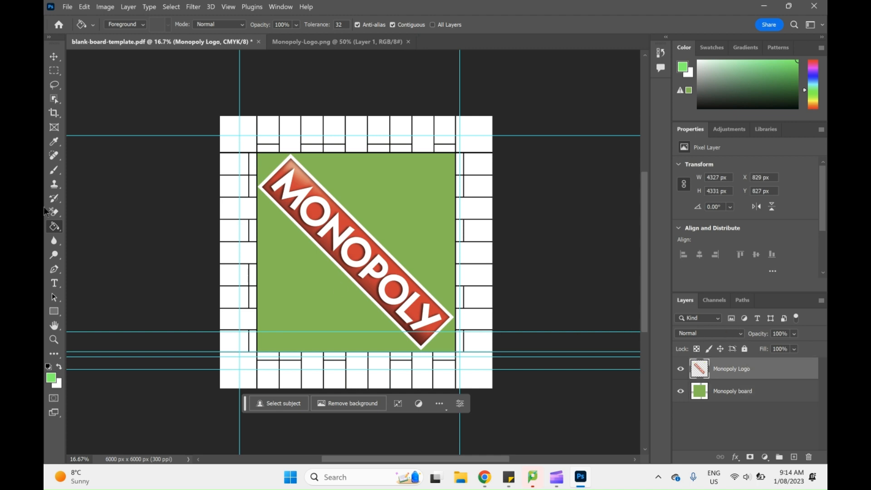
left_click(51, 212)
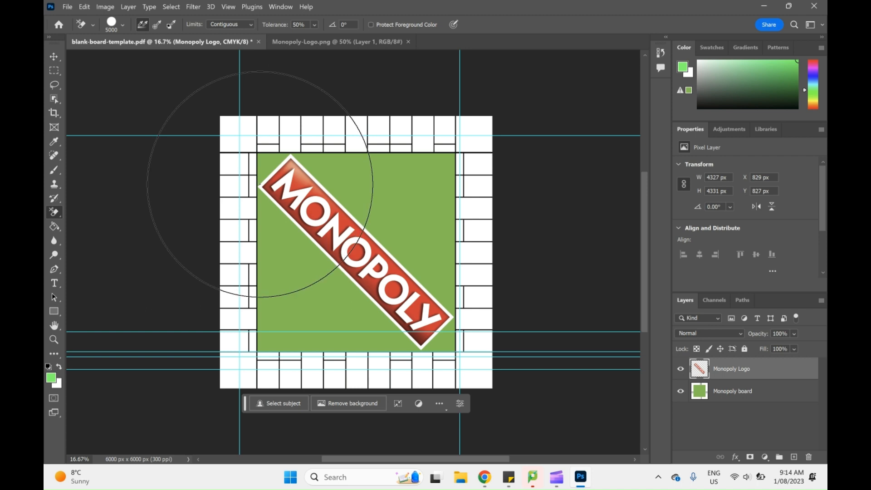
key("ctrl+plus")
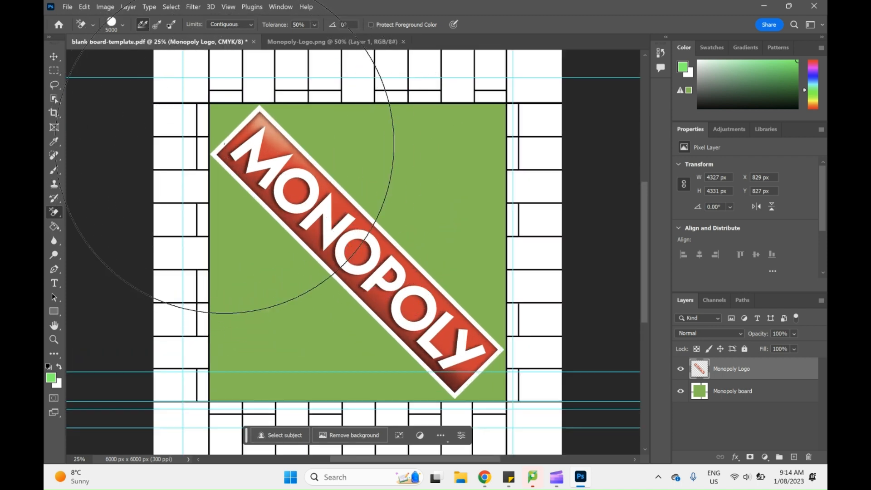
left_click(224, 144)
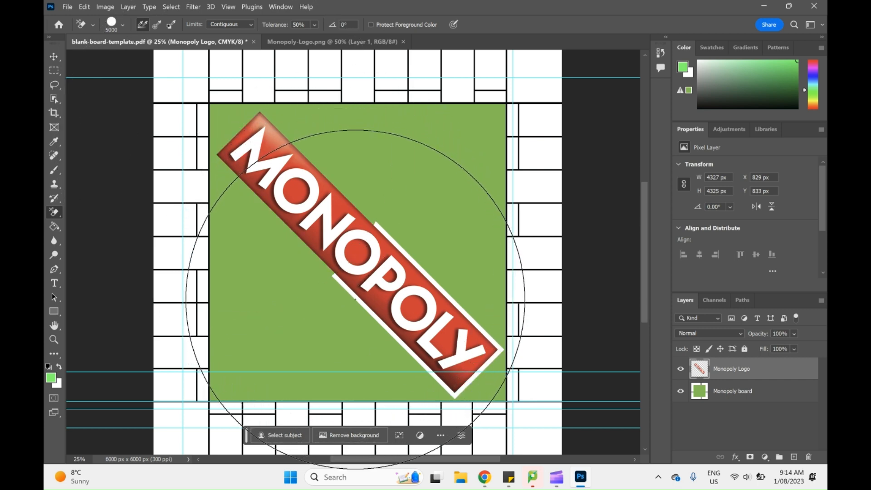
left_click(350, 292)
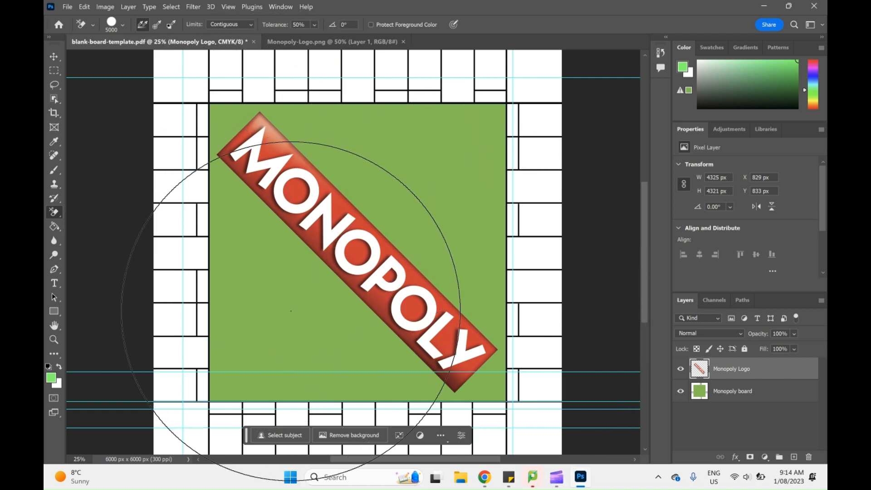
key("ctrl+minus")
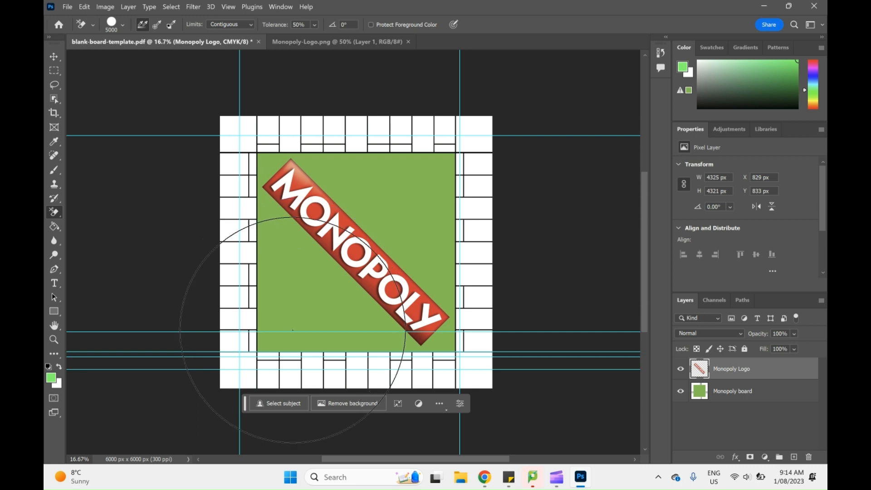
Step: Try a black Paint Bucket fill around the logo on the Monopoly Logo layer and undo it
left_click(698, 109)
key("g")
left_click(389, 213)
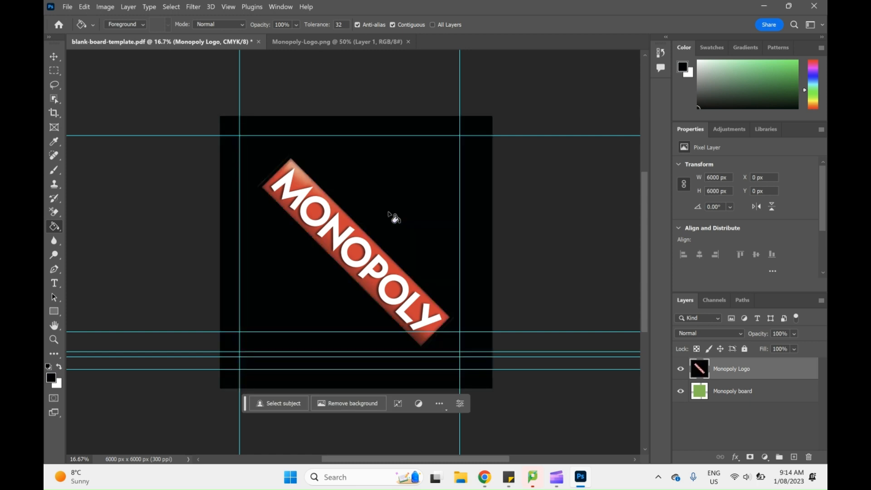
key("ctrl+z")
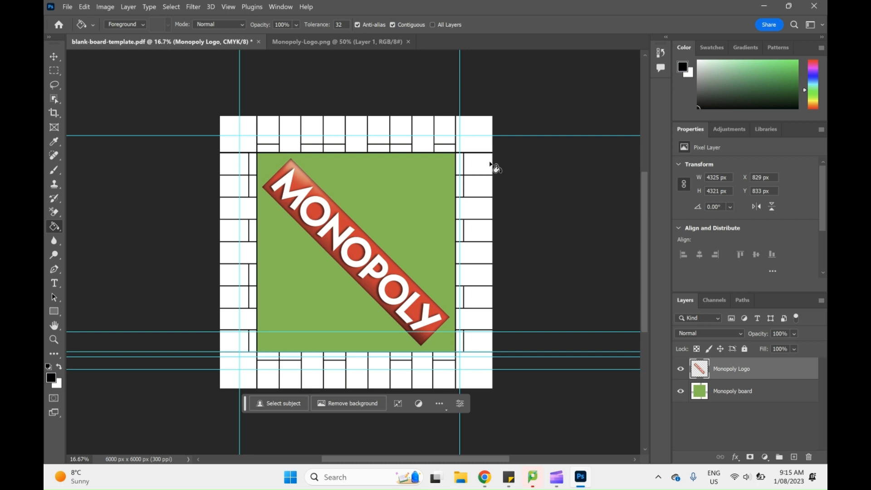
Step: Choose white as the foreground colour and fill the central square with it on the Monopoly board layer
left_click(699, 60)
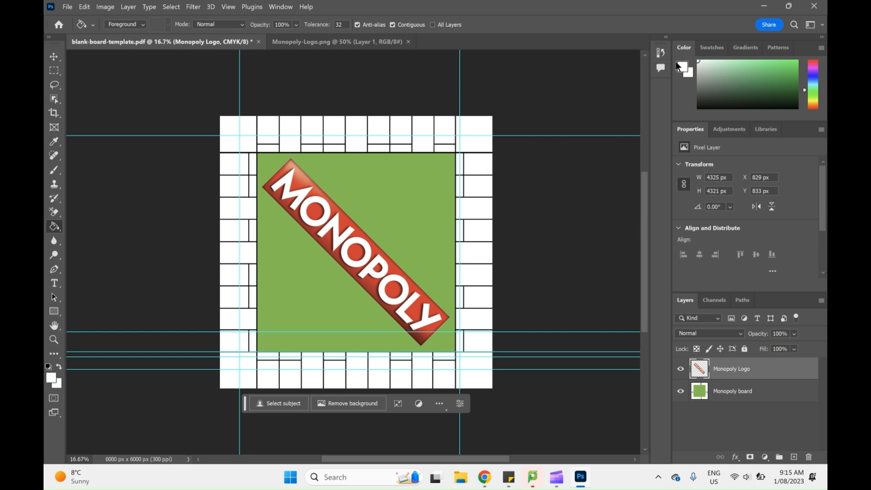
left_click(405, 202)
key("ctrl+z")
left_click(738, 398)
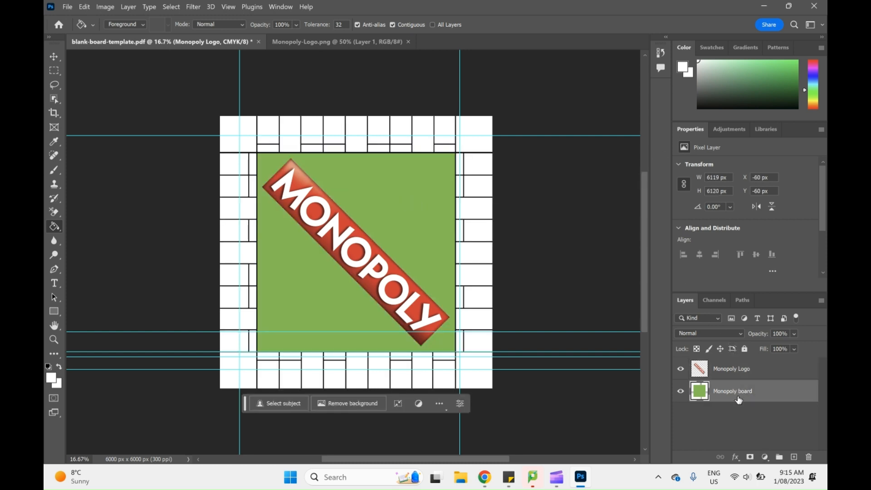
left_click(410, 227)
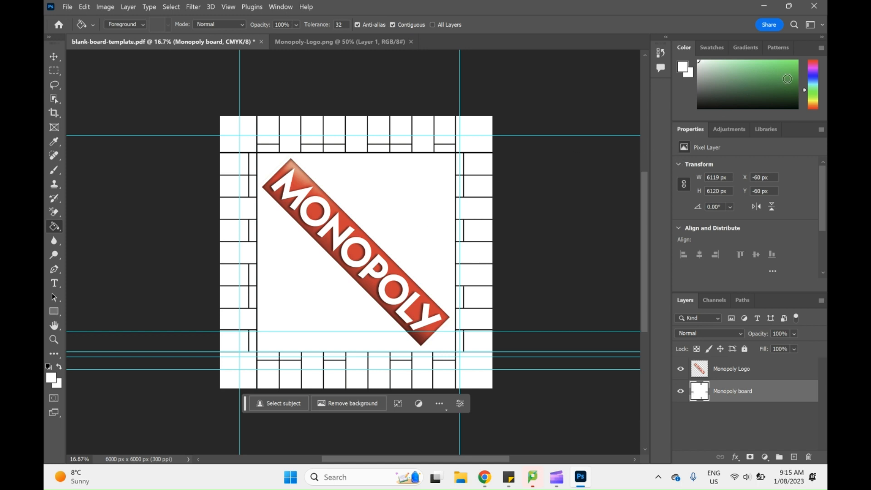
Step: Choose a bright magenta foreground colour and make the Paint Bucket tool active
left_click_drag(818, 76, 798, 60)
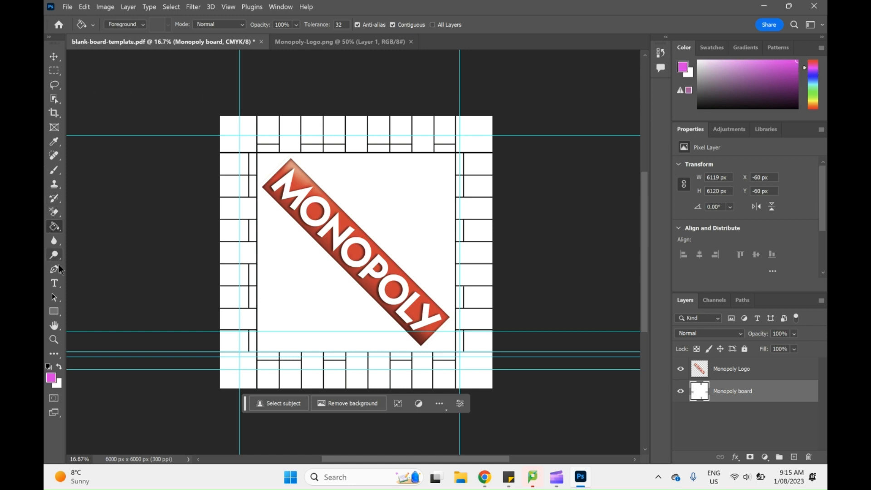
left_click(54, 211)
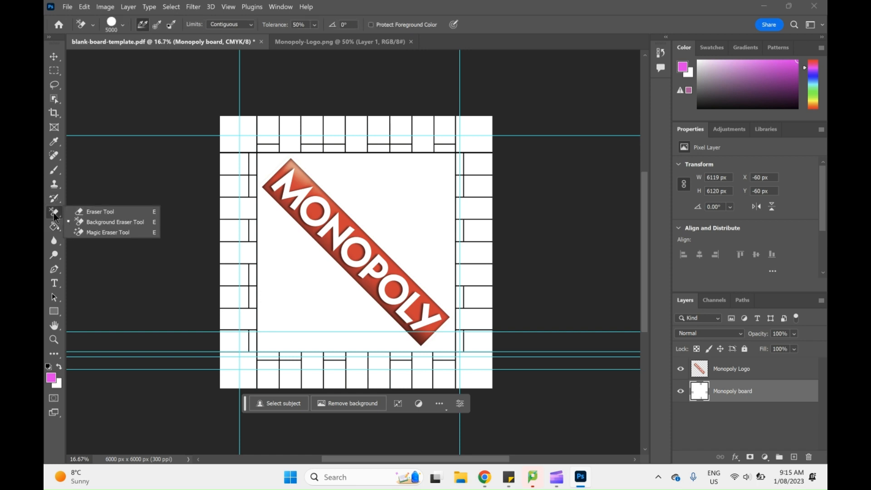
left_click(54, 227)
left_click(102, 240)
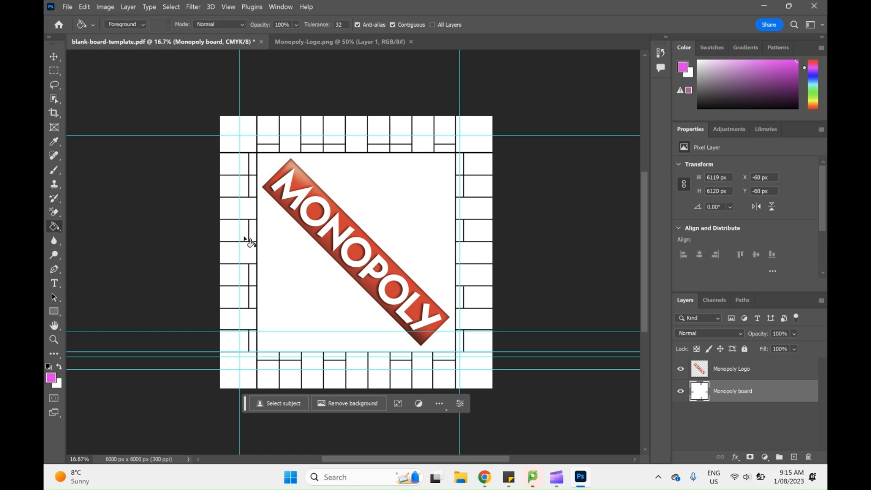
Step: Fill the board's black grid lines with magenta
key("ctrl+plus")
key("ctrl+plus")
key("ctrl+plus")
key("ctrl+plus")
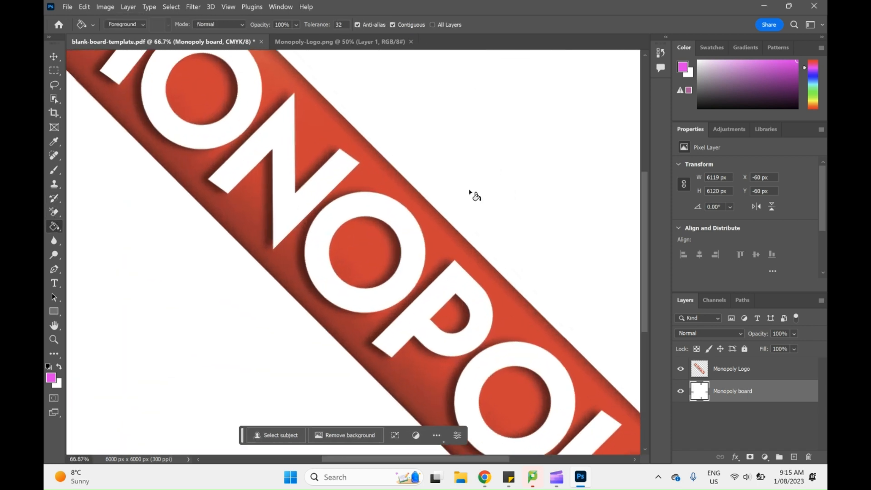
scroll(498, 243, "up", 8)
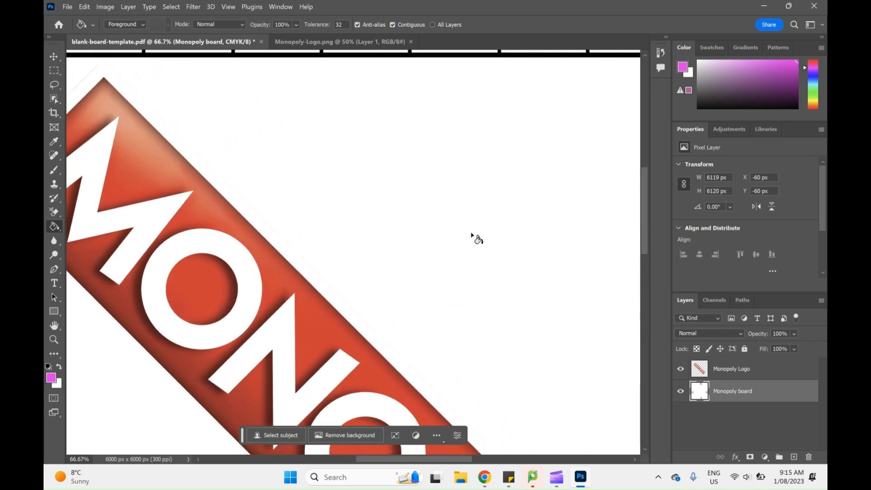
left_click(321, 110)
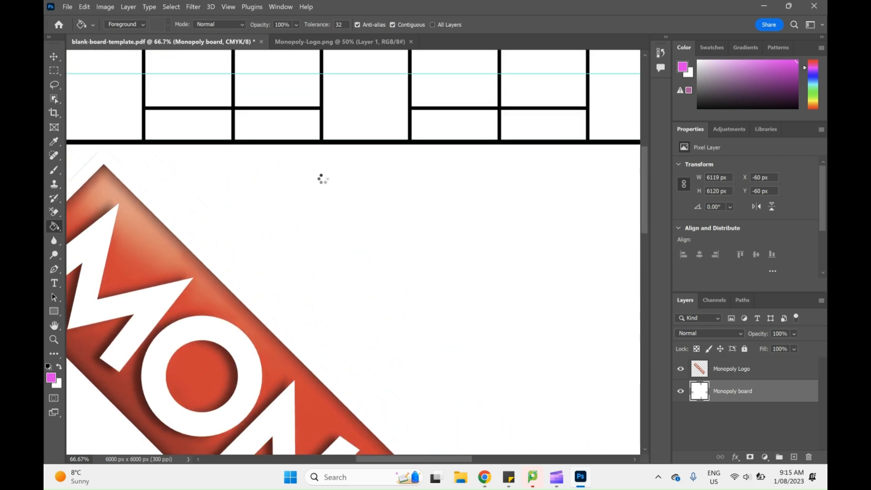
Step: Check the recoloured grid lines on the whole board and undo the magenta fill
key("ctrl+minus")
key("ctrl+minus")
key("ctrl+minus")
key("ctrl+minus")
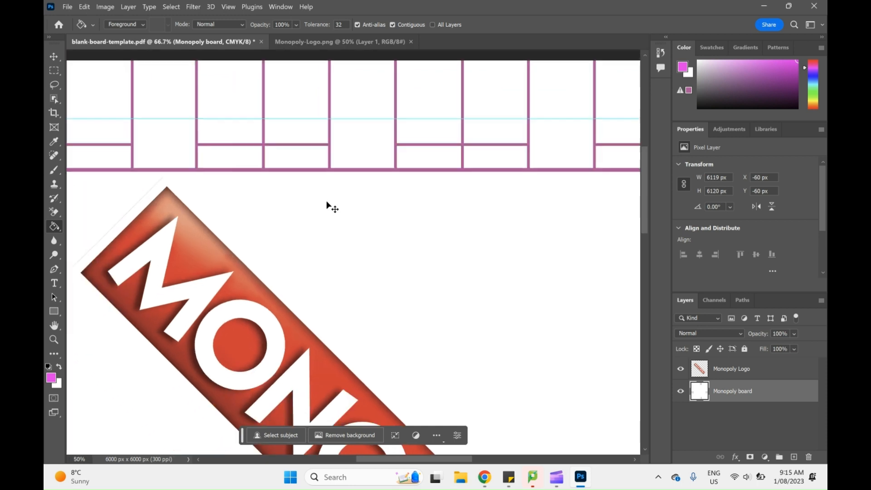
scroll(534, 209, "down", 4)
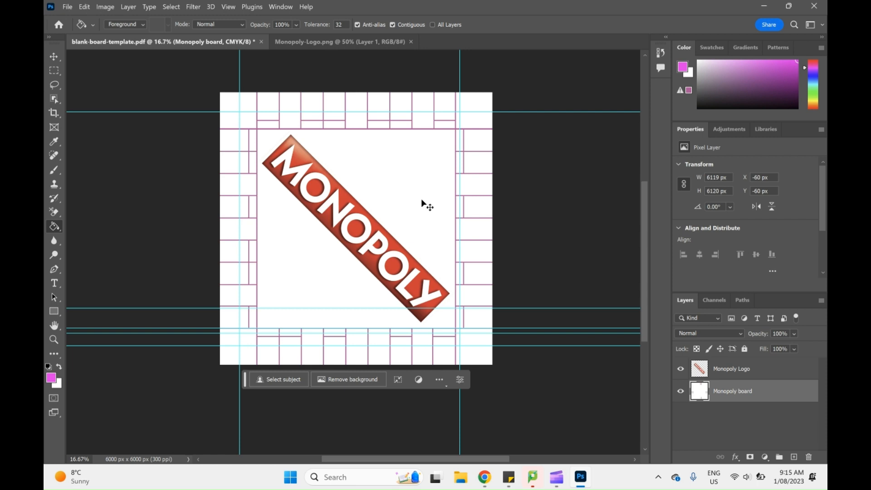
key("ctrl+minus")
key("ctrl+z")
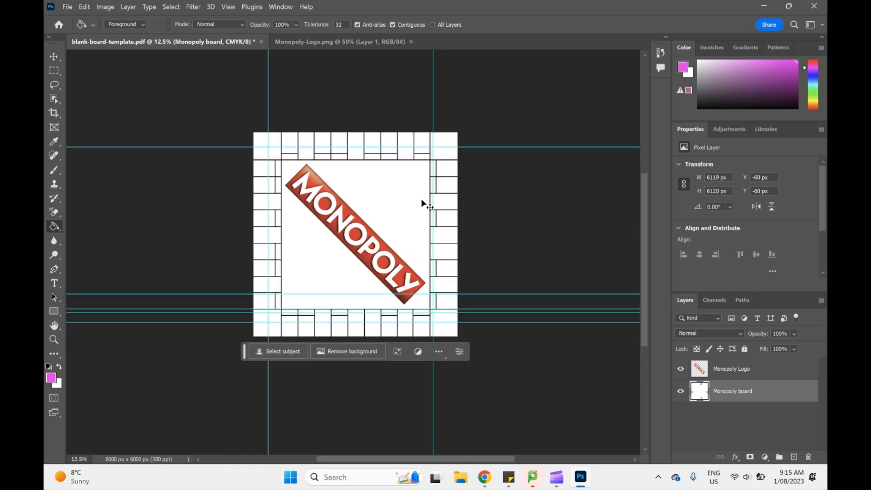
Step: Draw a magenta rectangle about 6132 by 6135 px covering the whole board, between the Monopoly board and Monopoly Logo layers
key("ctrl+plus")
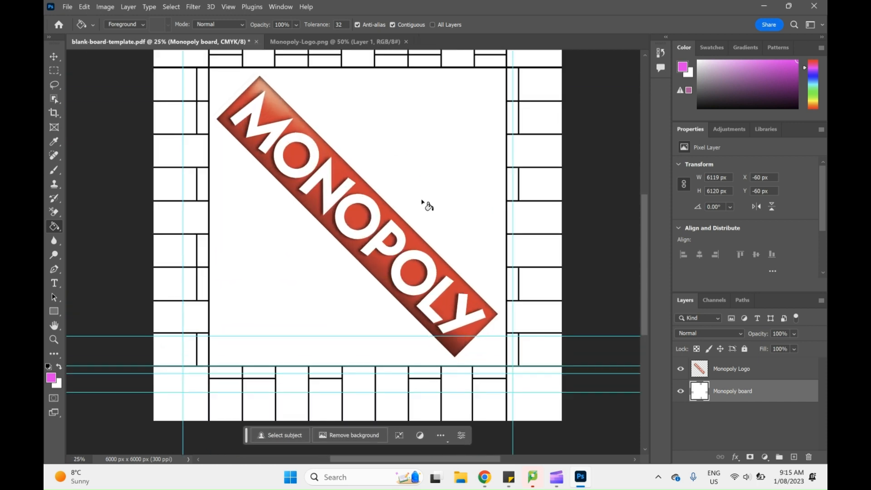
scroll(507, 289, "down", 5)
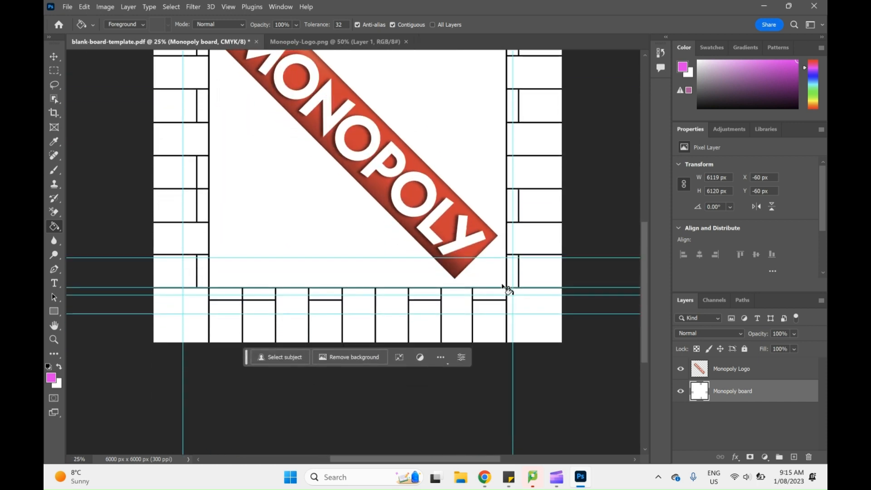
scroll(347, 231, "up", 5)
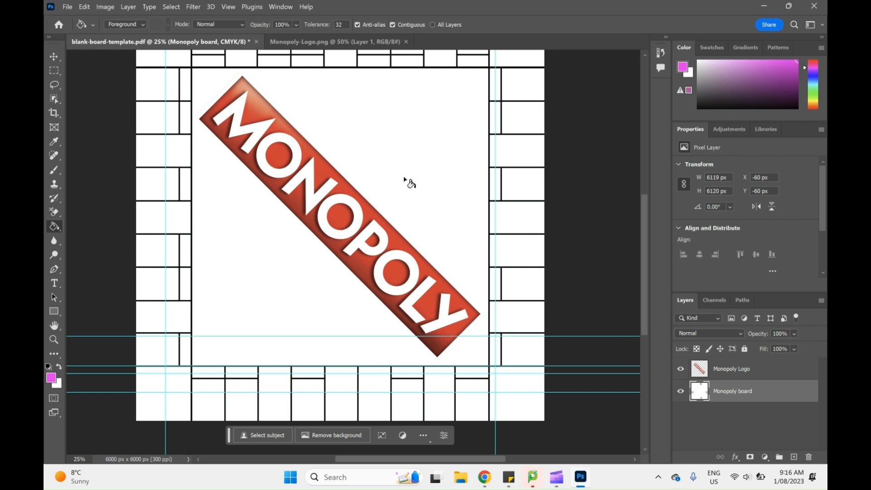
scroll(405, 178, "up", 2)
scroll(410, 183, "up", 1)
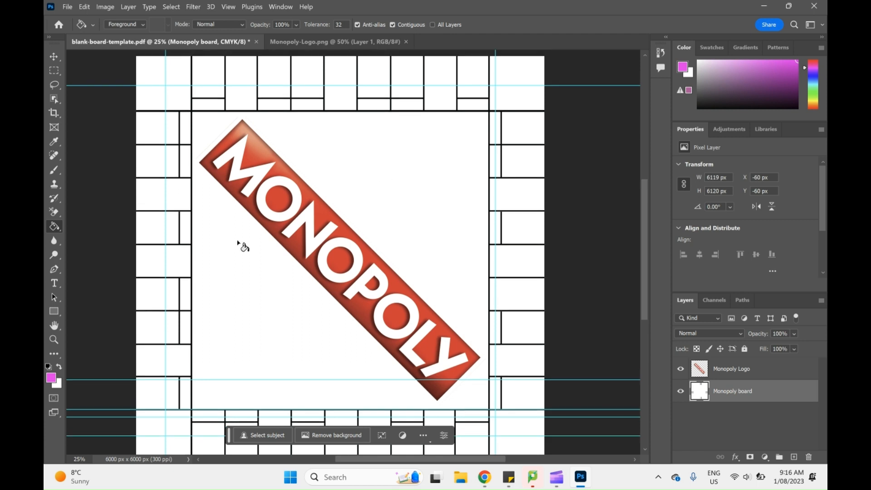
left_click_drag(54, 311, 77, 307)
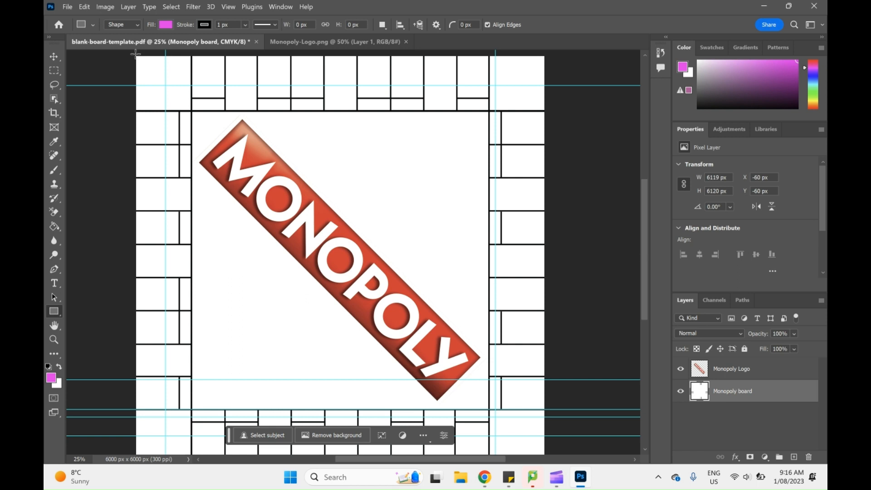
left_click_drag(135, 53, 552, 440)
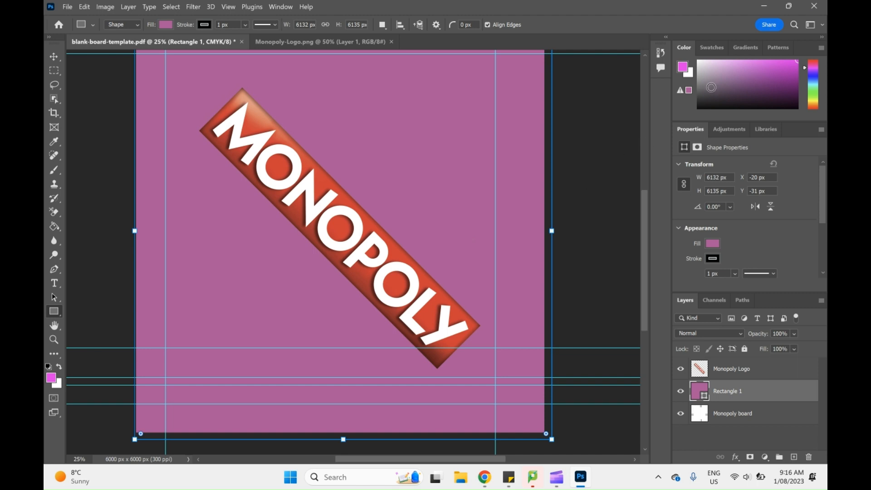
scroll(271, 273, "up", 3)
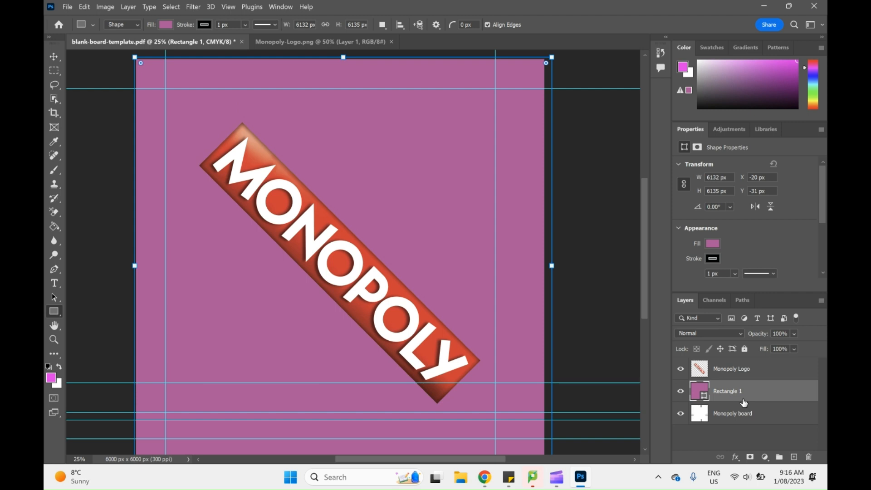
left_click(462, 107)
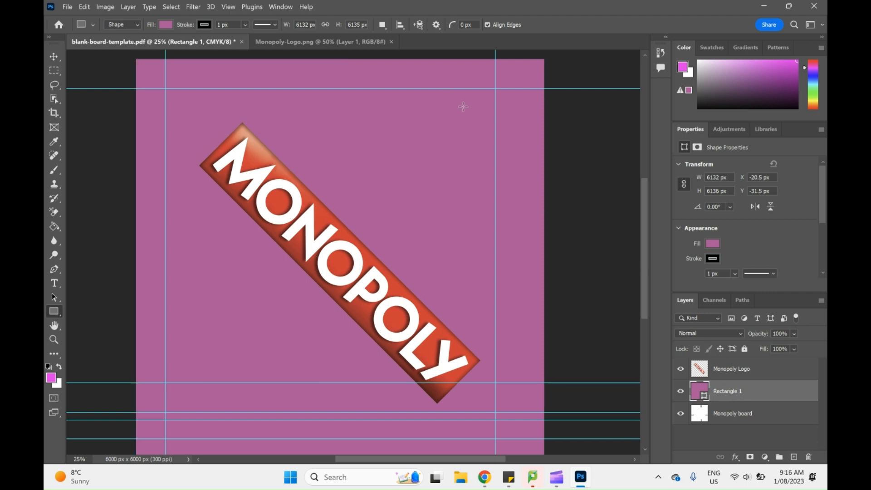
scroll(379, 207, "down", 2)
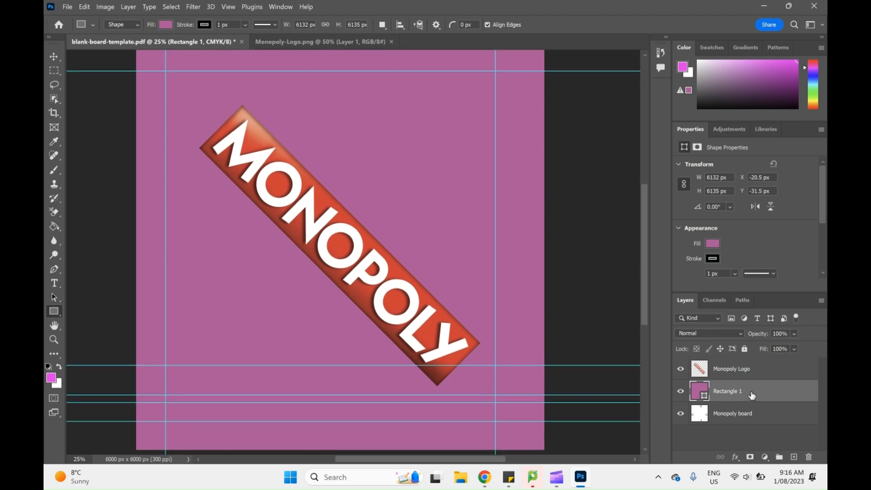
Step: Move the Rectangle 1 layer beneath the Monopoly board layer and rename it "Purple background"
left_click_drag(738, 414, 751, 391)
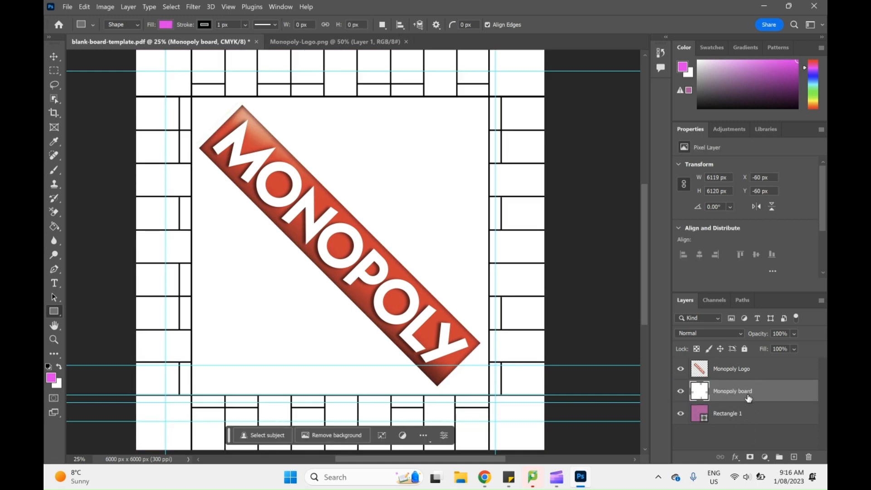
left_click(728, 411)
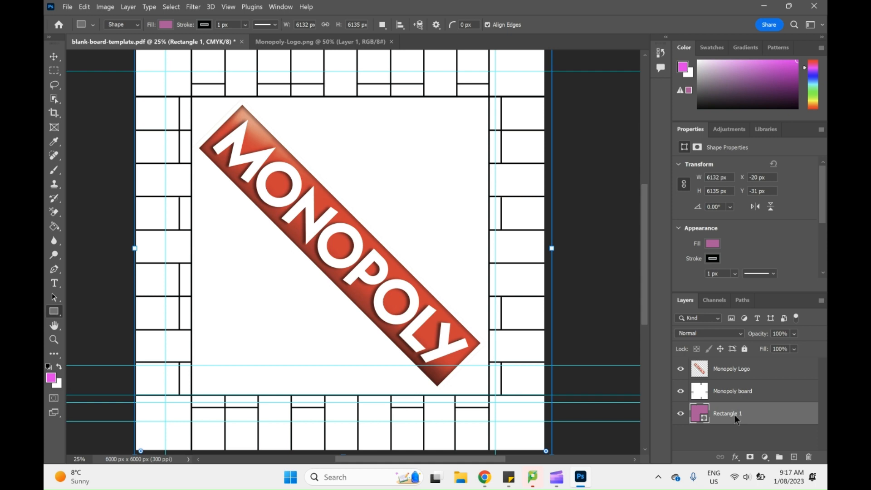
double_click(735, 414)
type("Purple background")
left_click(755, 429)
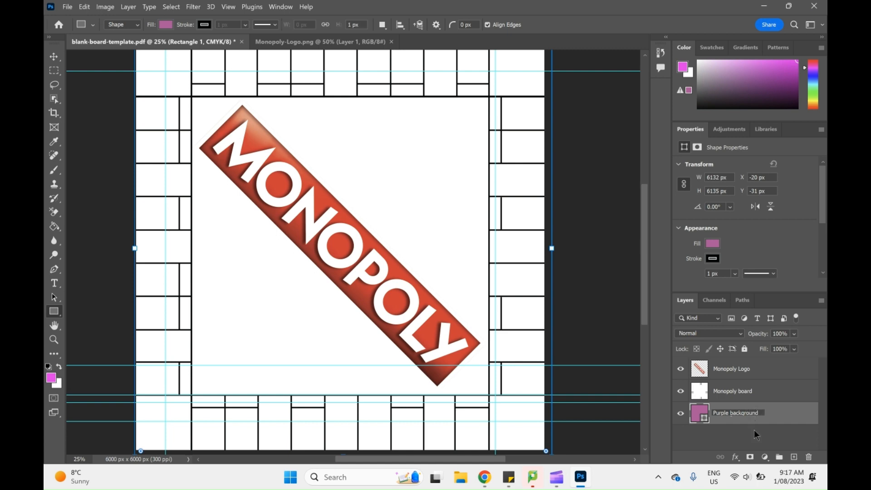
Step: Make the Background Eraser tool active and select the Monopoly board layer for erasing
left_click(54, 226)
left_click(58, 212)
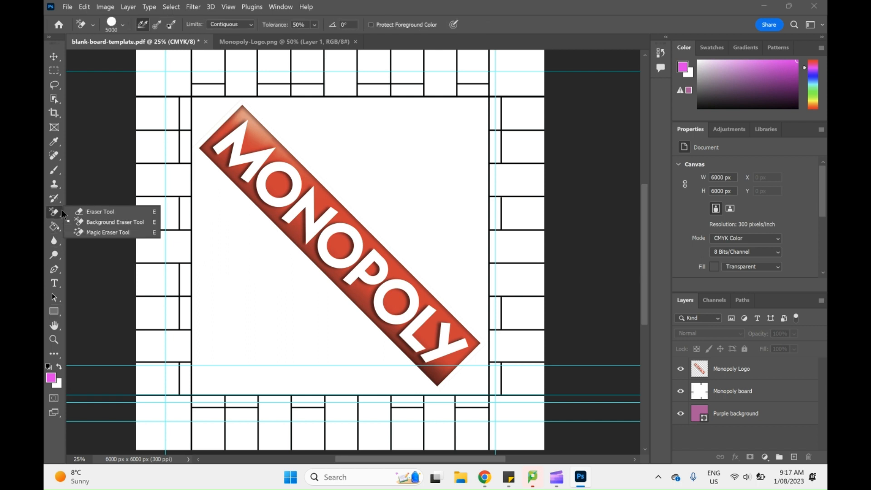
left_click(97, 222)
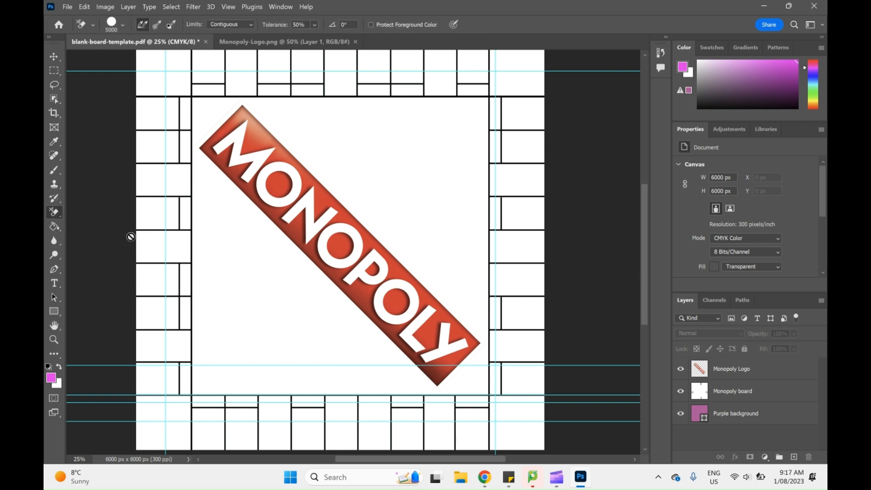
left_click(738, 393)
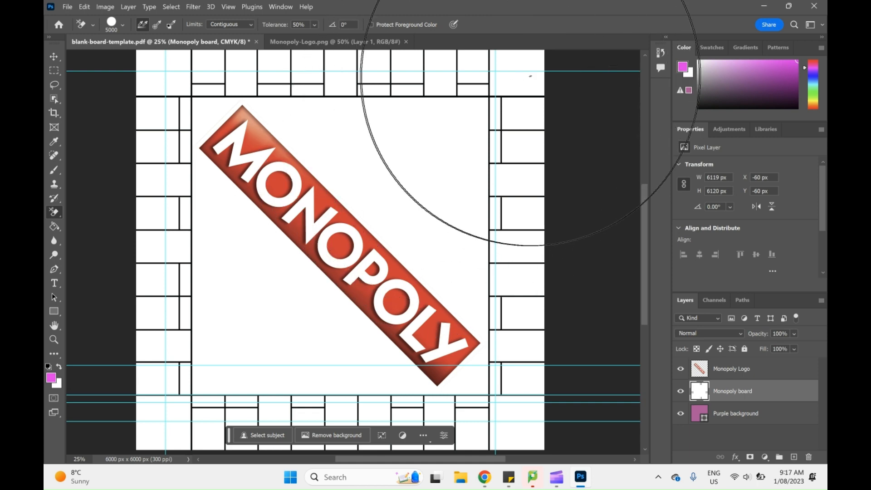
Step: Erase the white from the corner and property spaces down the board's right side with the Background Eraser
left_click(518, 119)
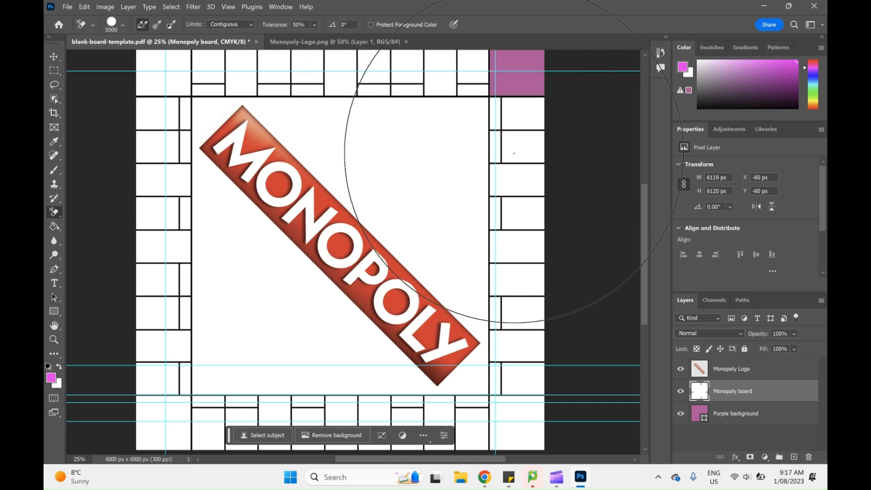
left_click(516, 189)
left_click(494, 154)
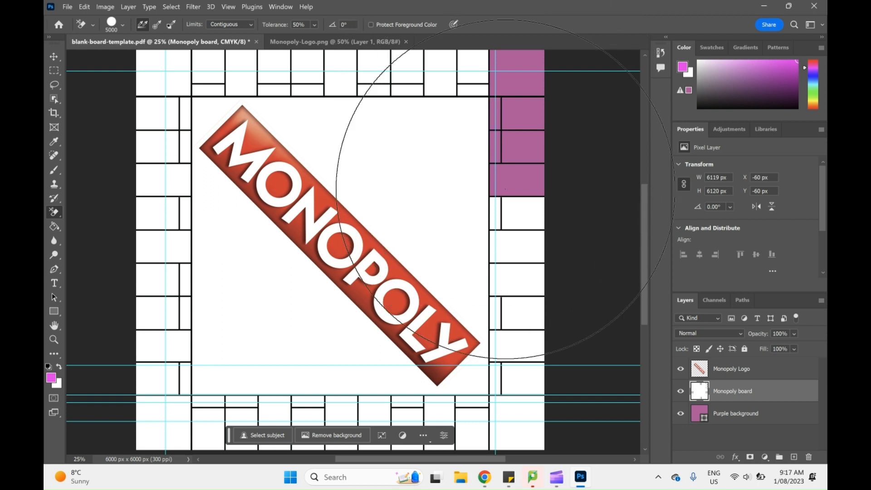
left_click(502, 219)
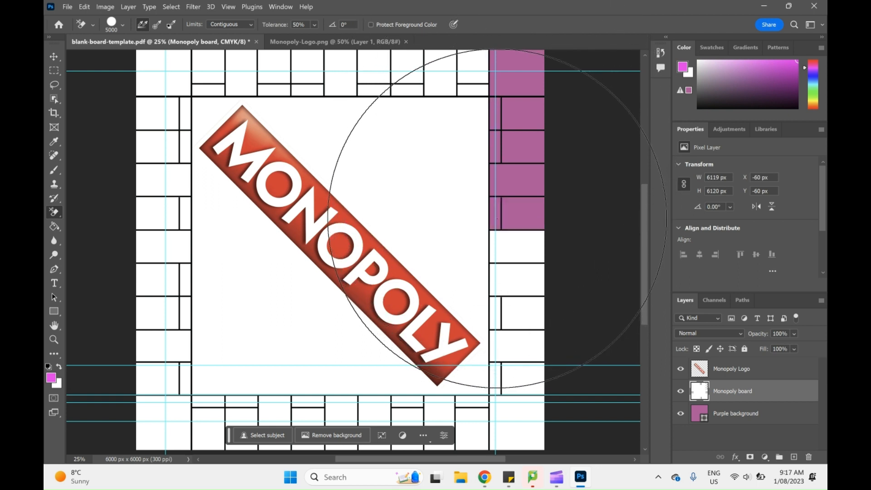
left_click(512, 276)
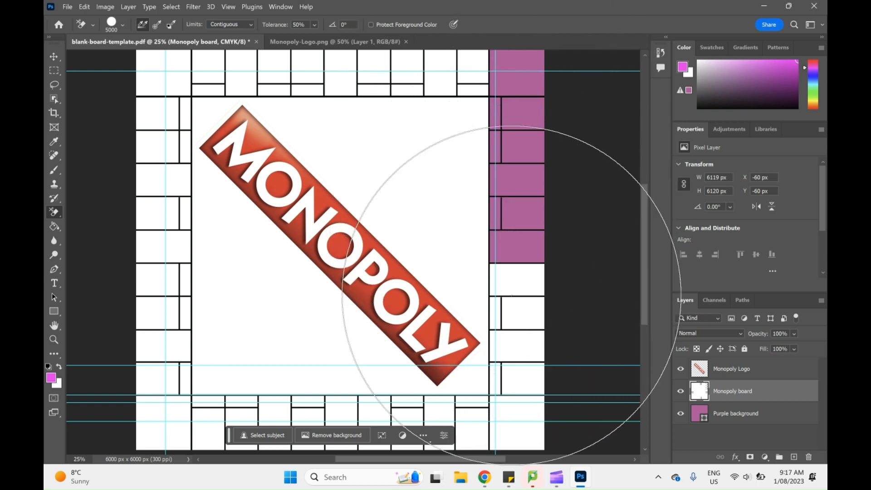
left_click(496, 320)
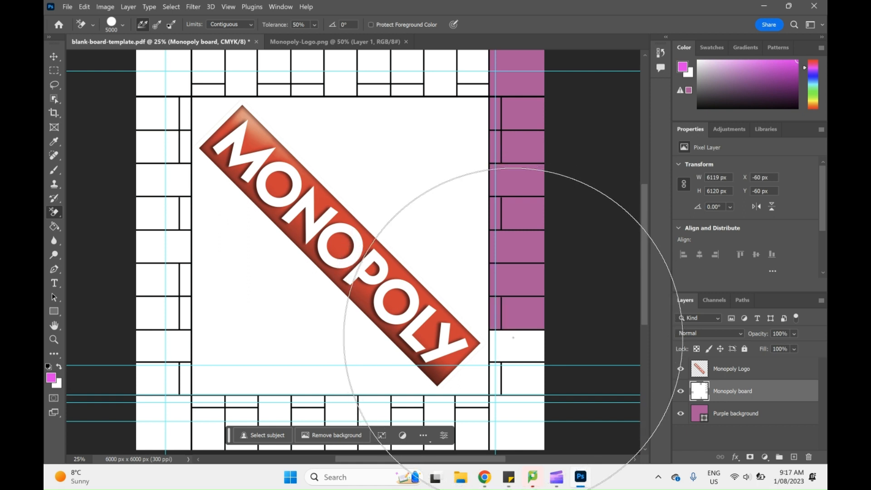
left_click(519, 386)
left_click(516, 410)
left_click(495, 387)
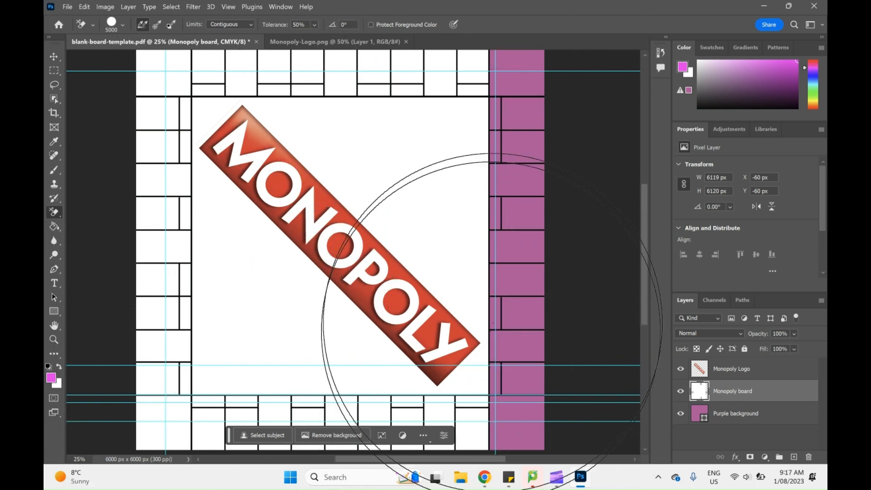
Step: Undo all the erasing done in the spaces along the board's right side
scroll(490, 130, "up", 1)
key("ctrl+z")
key("ctrl+z")
key("ctrl+z")
key("ctrl+z")
key("ctrl+z")
key("ctrl+z")
key("ctrl+z")
key("ctrl+z")
key("ctrl+z")
key("ctrl+z")
key("ctrl+z")
key("ctrl+z")
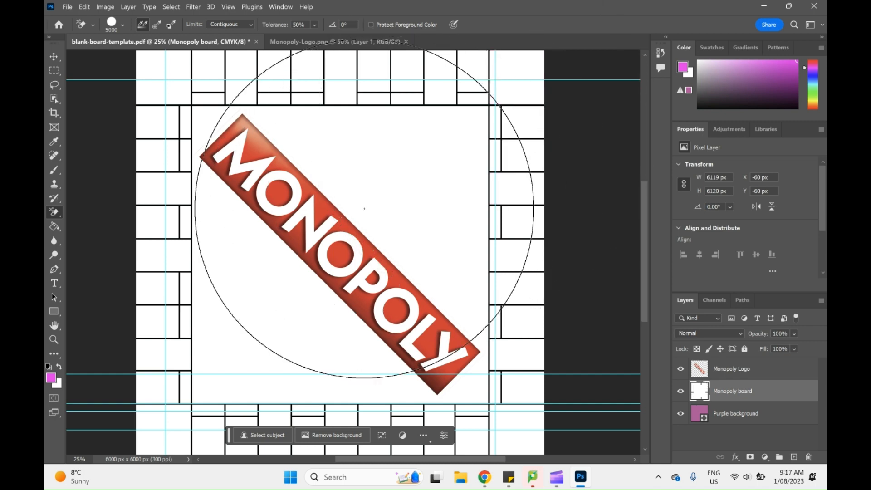
Step: Erase the white from the board's whole central square around the logo, leaving the surrounding spaces white
left_click(365, 209)
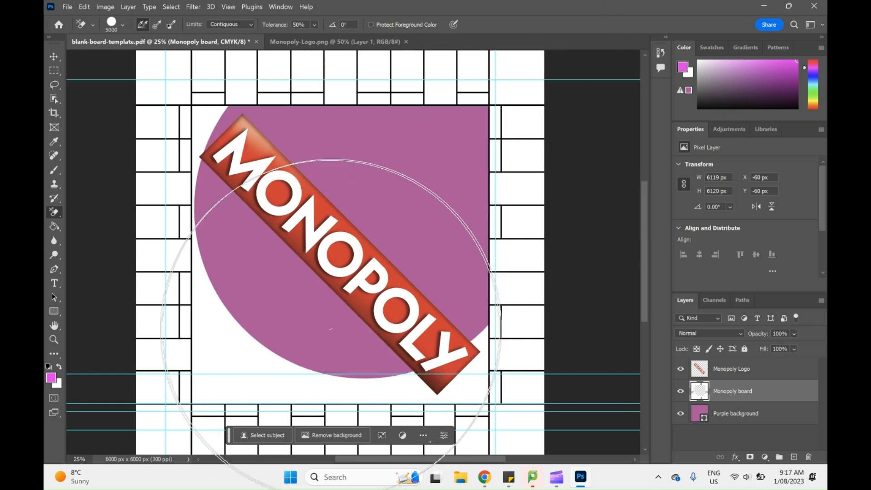
left_click(226, 352)
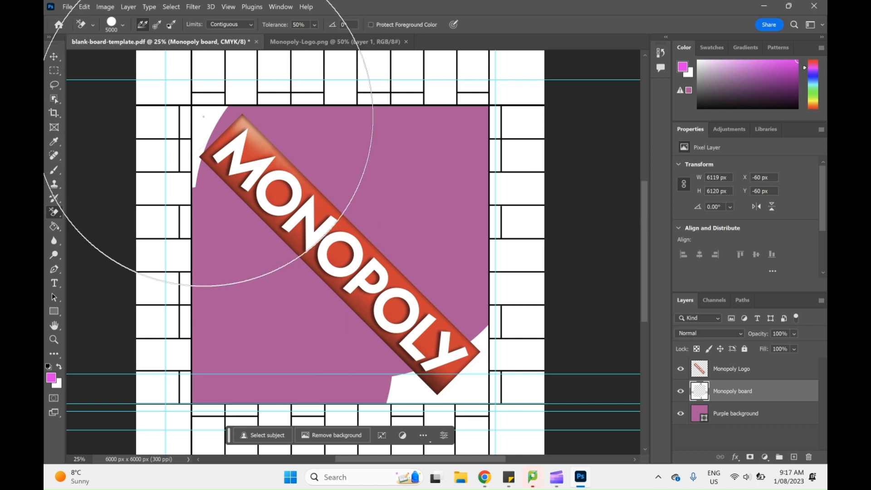
left_click(199, 125)
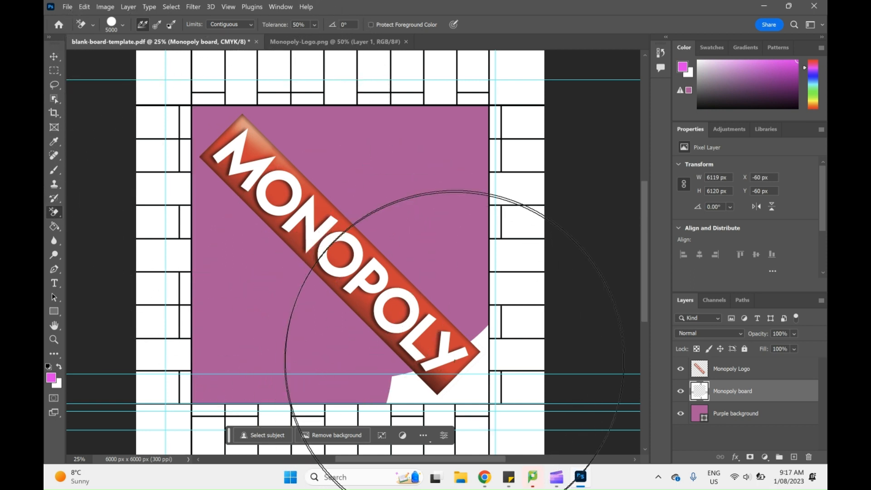
left_click(470, 398)
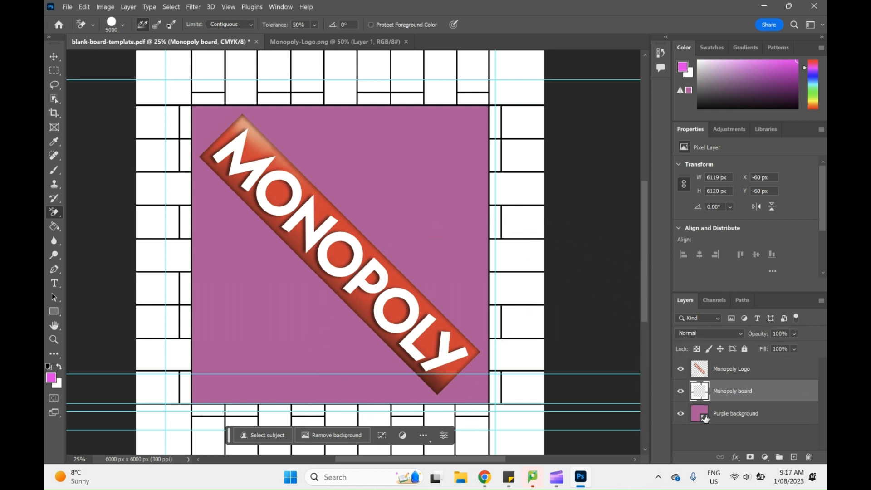
Step: Merge the Monopoly board and Purple background layers and toggle the merged layer's visibility to check it
left_click(736, 414, "shift")
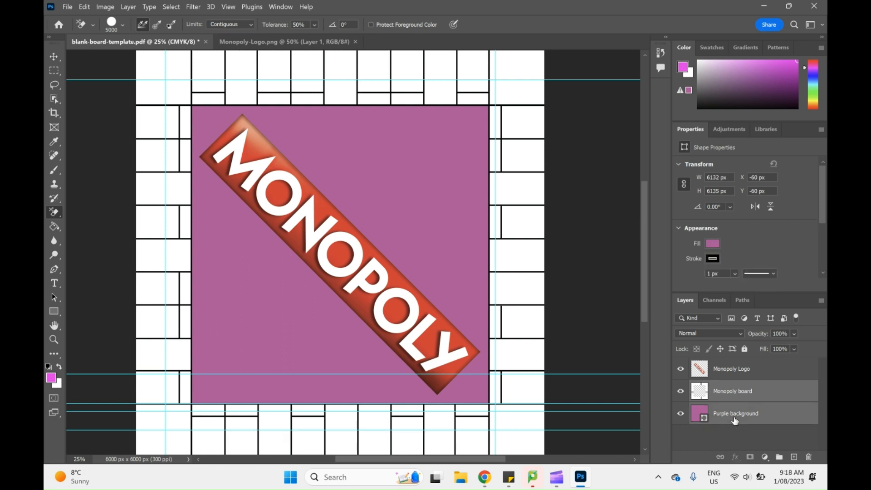
right_click(735, 421)
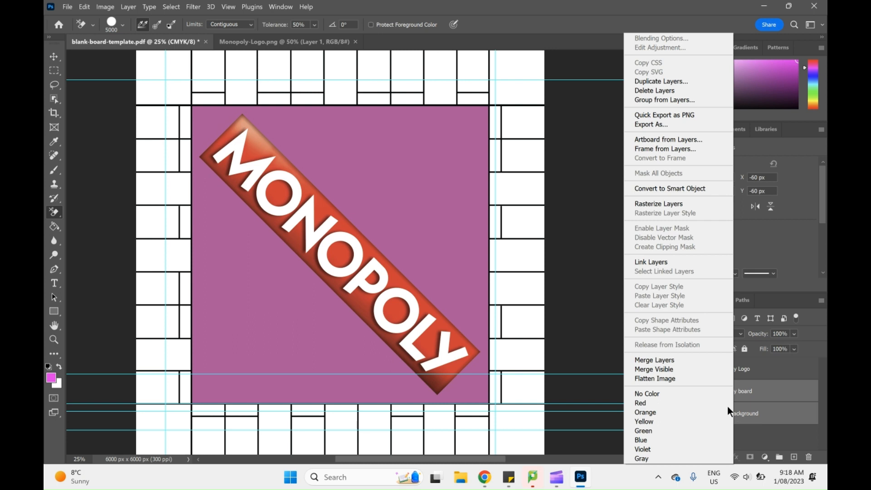
left_click(654, 360)
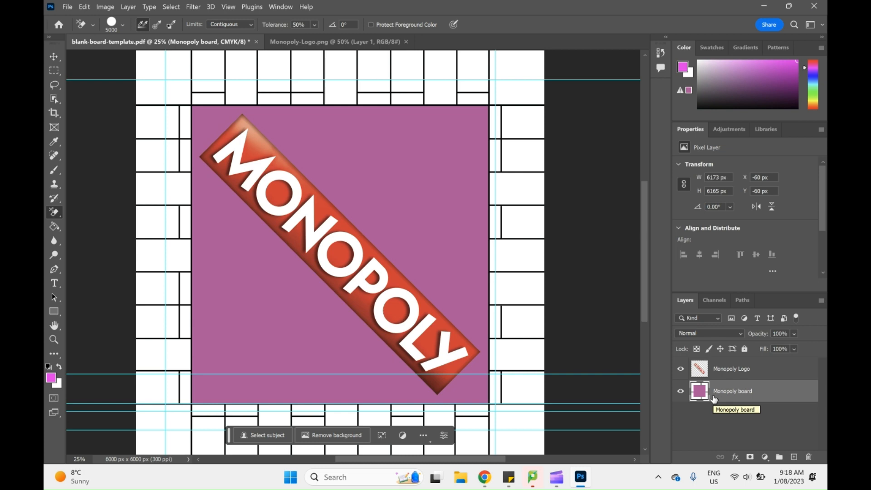
left_click(681, 391)
left_click(681, 391)
left_click(681, 392)
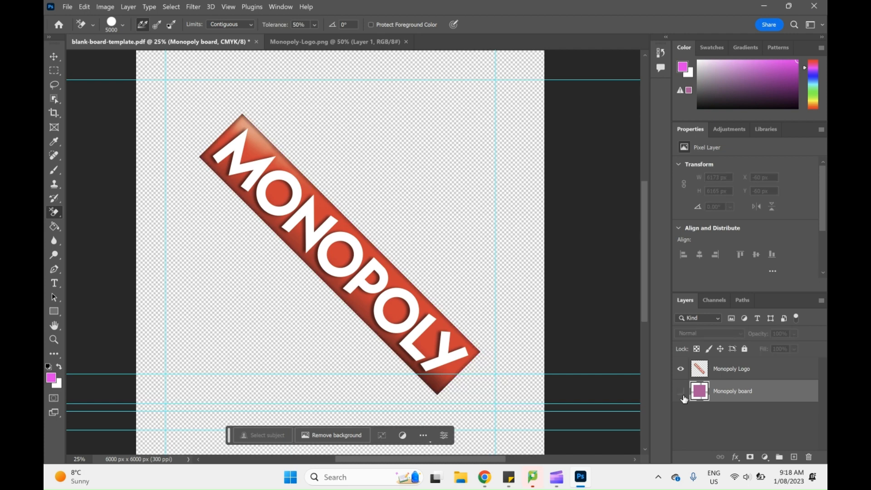
left_click(680, 391)
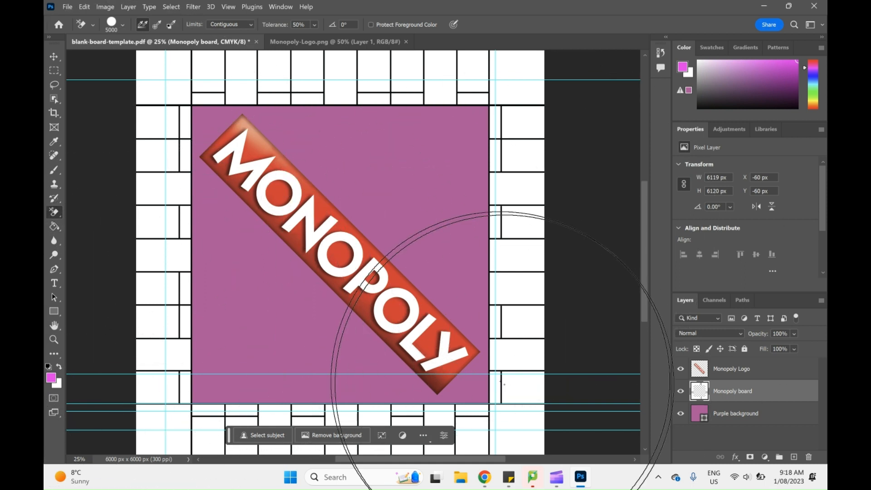
Step: Add the horizontal text "PROPERTY 1" in the upper strip of the bottom-row space beside the bottom-right corner
scroll(505, 384, "down", 5)
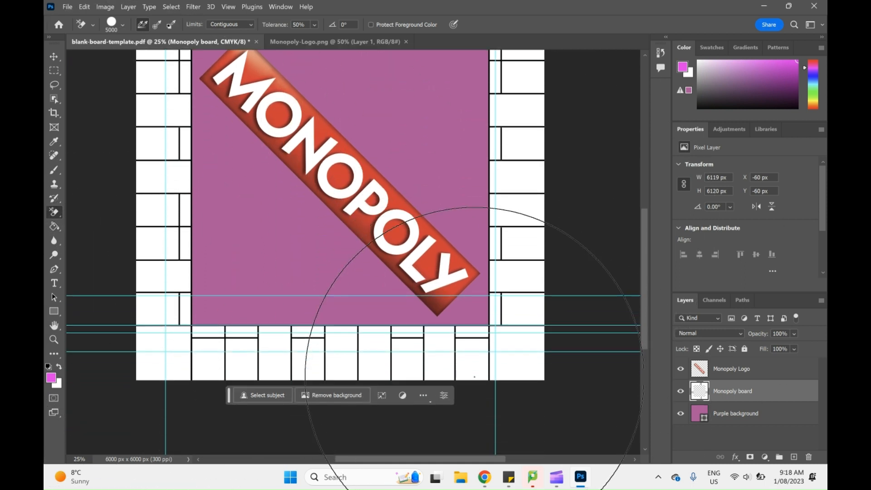
scroll(521, 306, "down", 3)
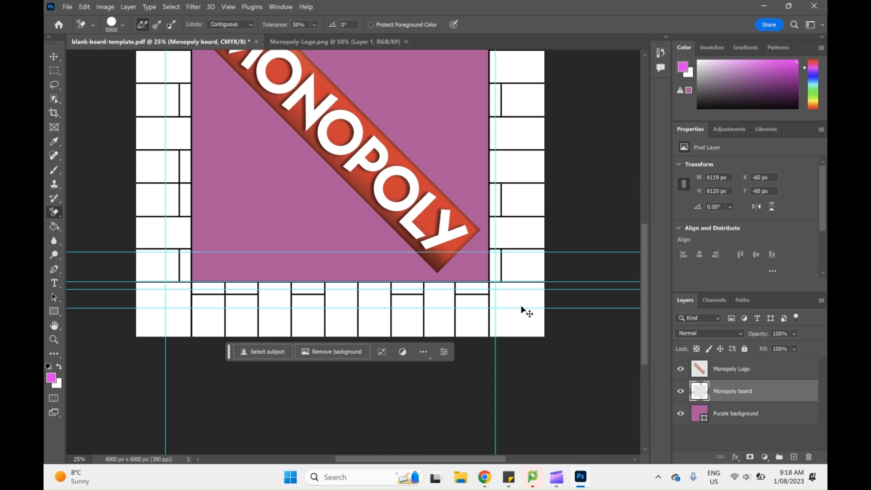
scroll(522, 306, "up", 3)
scroll(522, 307, "right", 10)
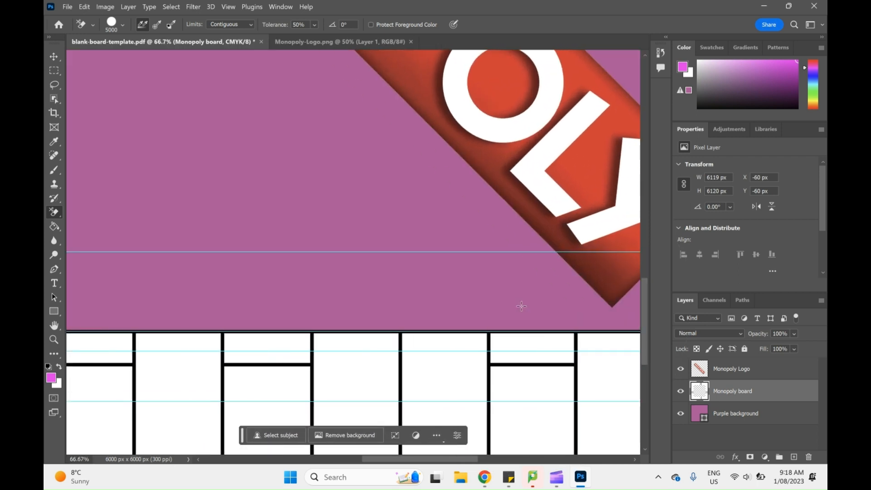
scroll(522, 307, "down", 6)
scroll(521, 307, "up", 2)
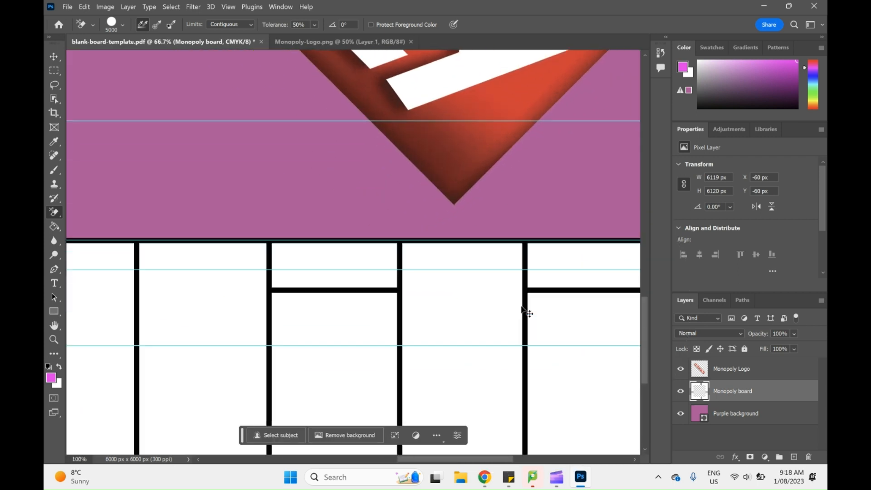
scroll(522, 306, "right", 3)
scroll(521, 306, "left", 3)
scroll(522, 306, "down", 2)
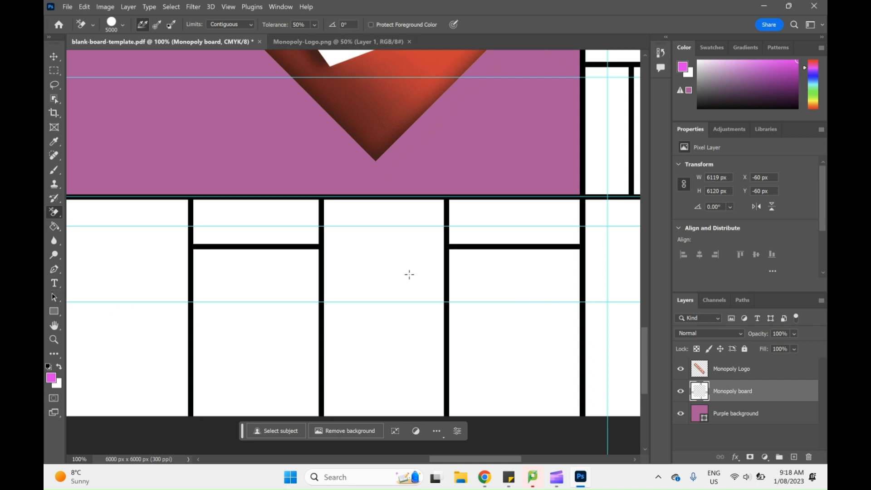
left_click(54, 283)
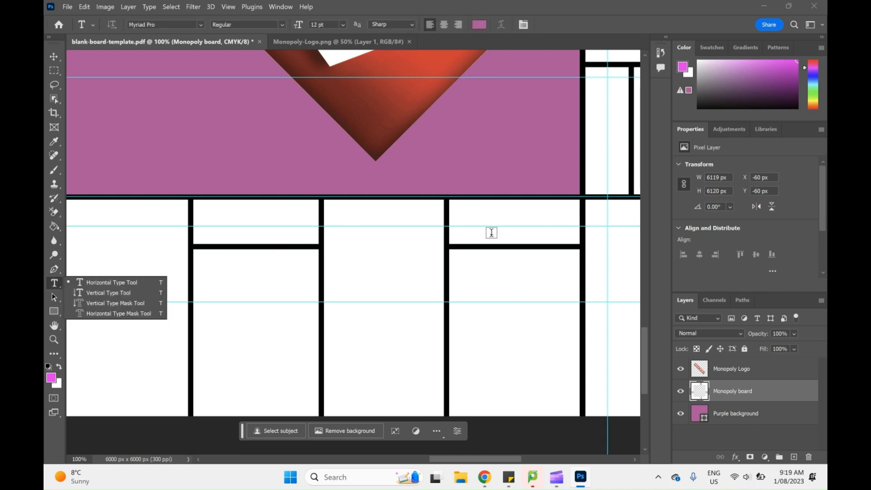
left_click(519, 243)
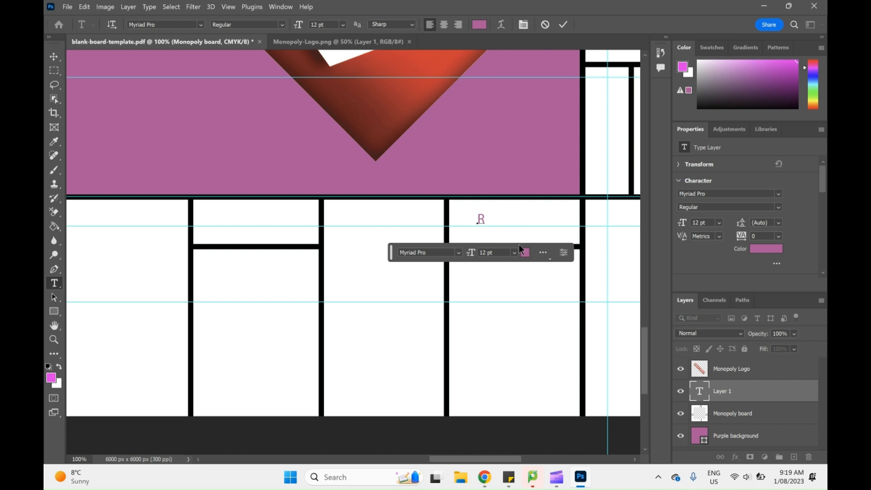
key("BackSpace")
type("PROPERTY 1")
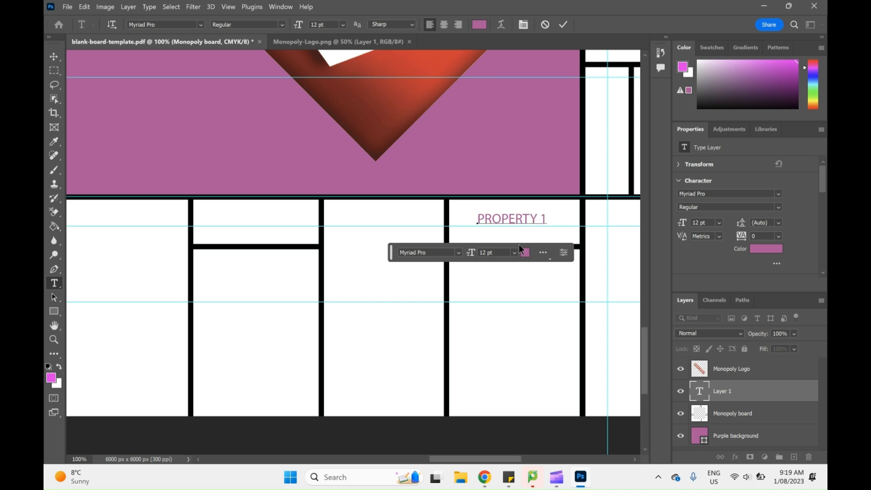
Step: Try to switch the PROPERTY 1 text to the MV Boli font without selecting its characters
left_click(458, 252)
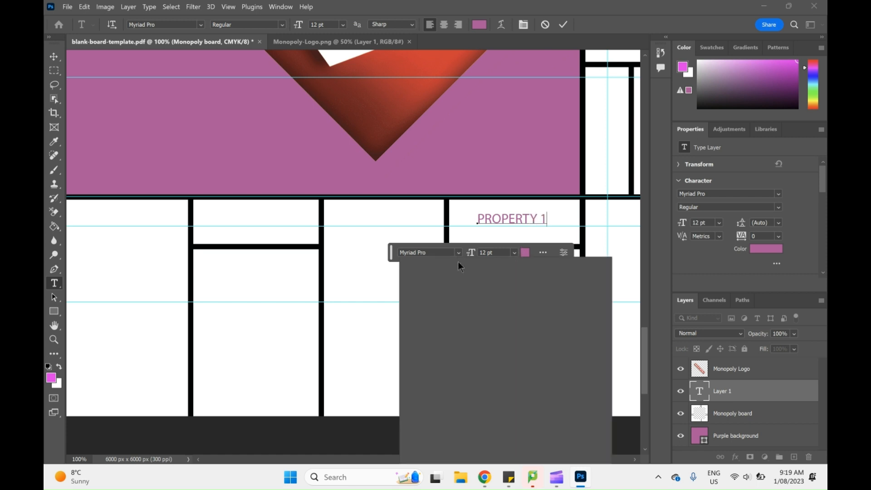
scroll(536, 327, "down", 3)
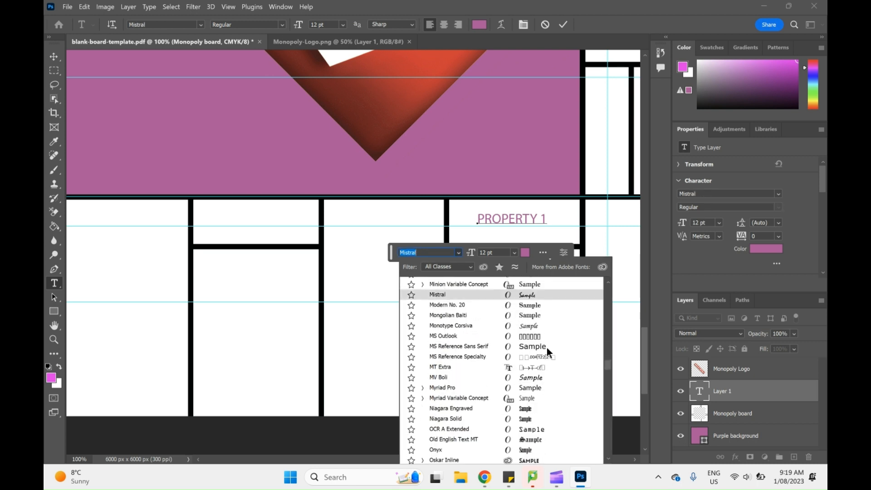
scroll(547, 363, "down", 1)
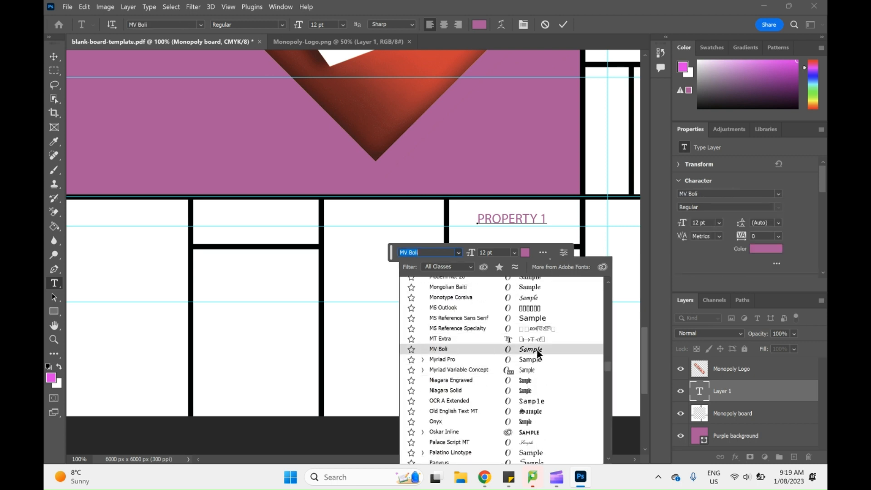
left_click(538, 350)
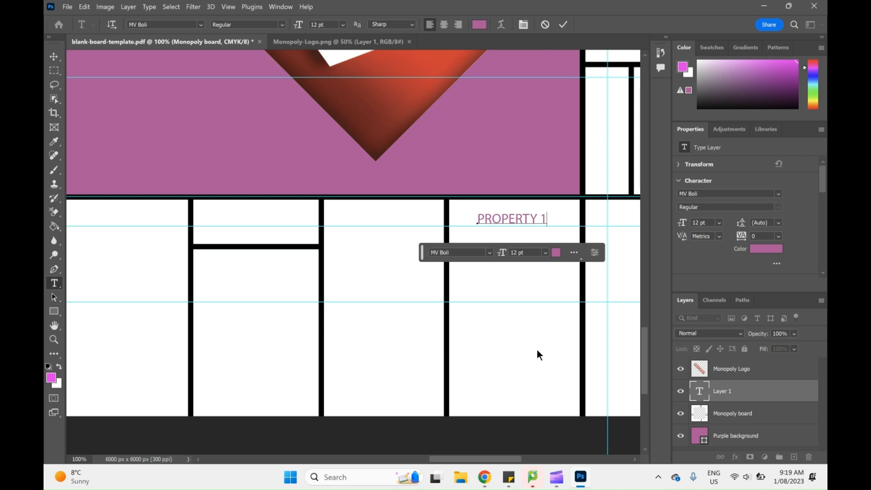
Step: Select the whole PROPERTY 1 text and set it in MV Boli at 16 pt
left_click_drag(549, 218, 458, 218)
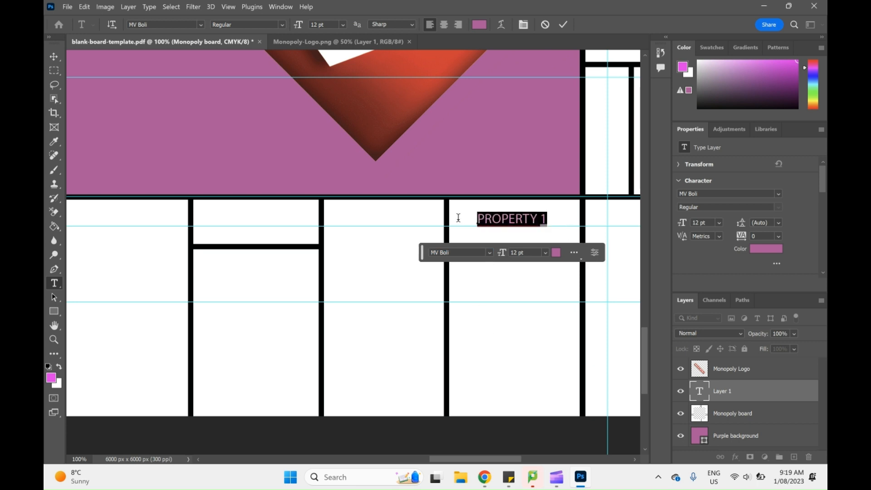
left_click(491, 255)
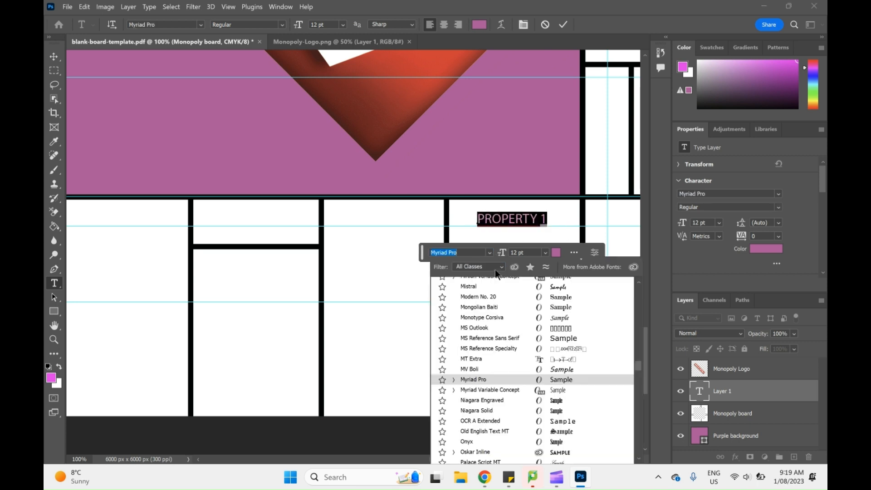
left_click(562, 370)
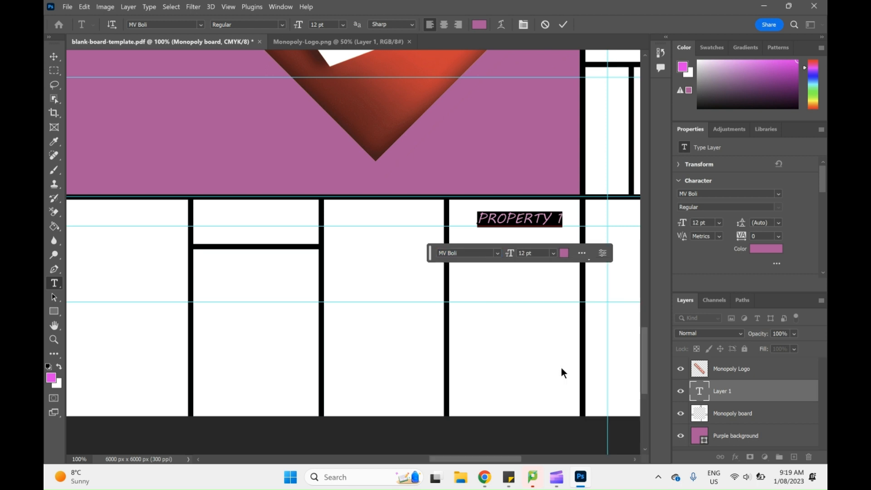
left_click(554, 254)
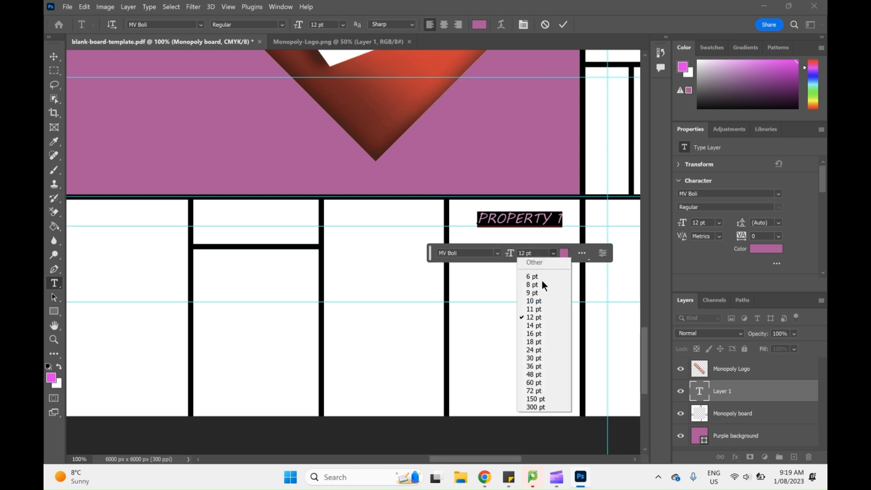
left_click(537, 331)
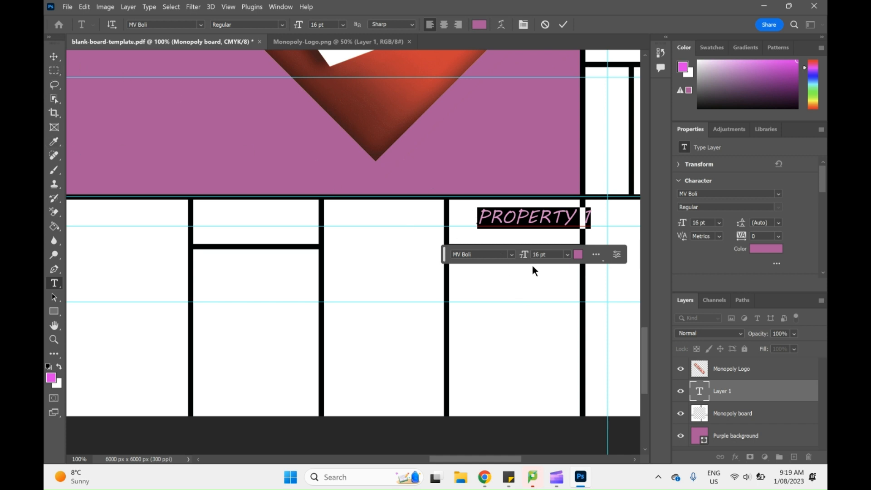
Step: Set the PROPERTY 1 text colour to white (ffffff) and finish editing the text
left_click(578, 255)
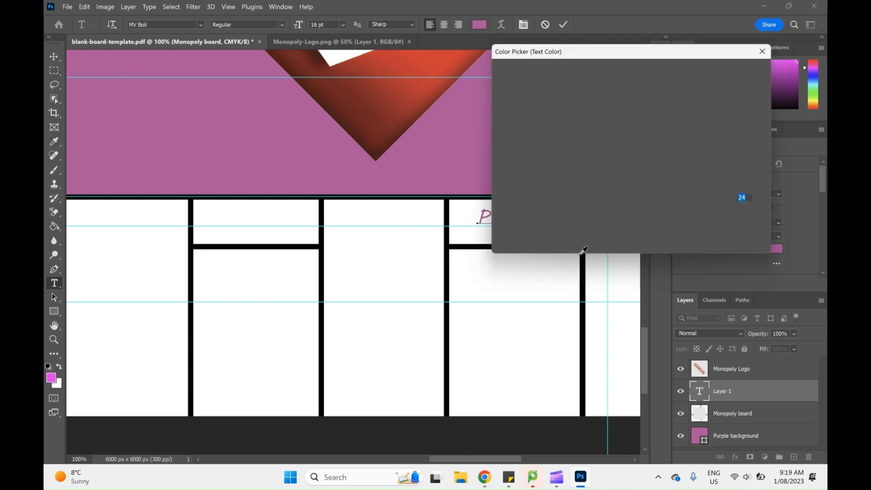
left_click(494, 73)
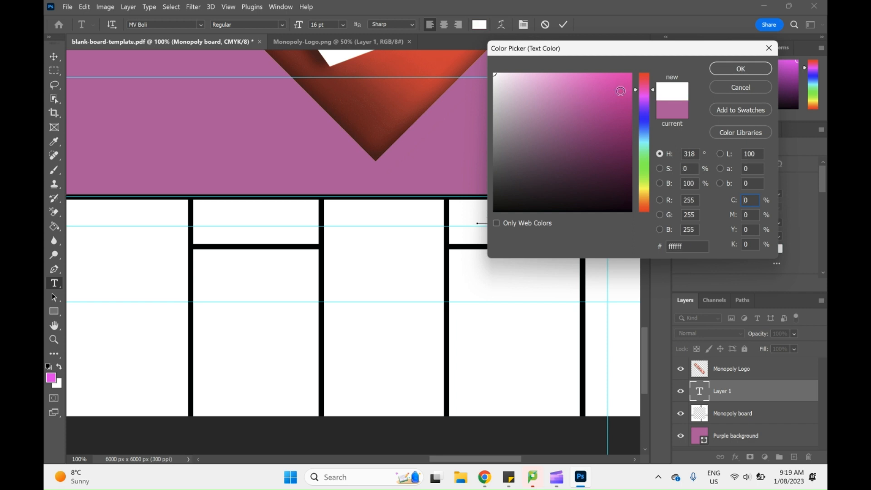
left_click(762, 68)
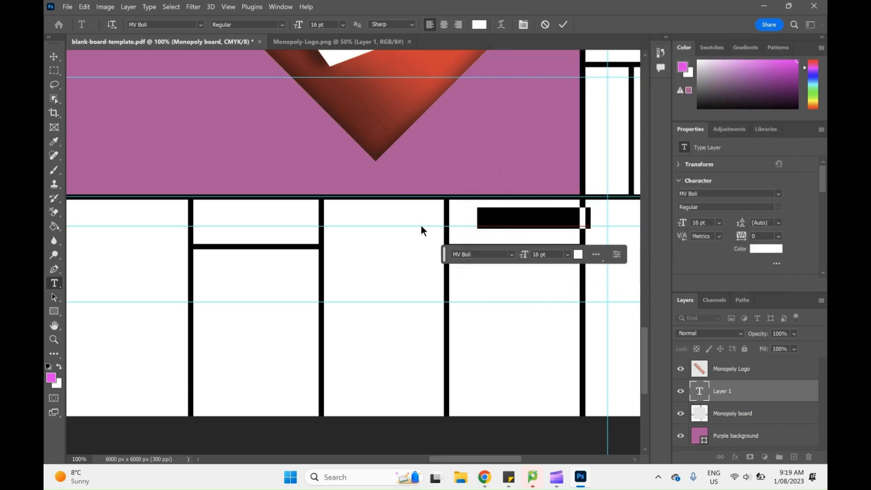
left_click(54, 56)
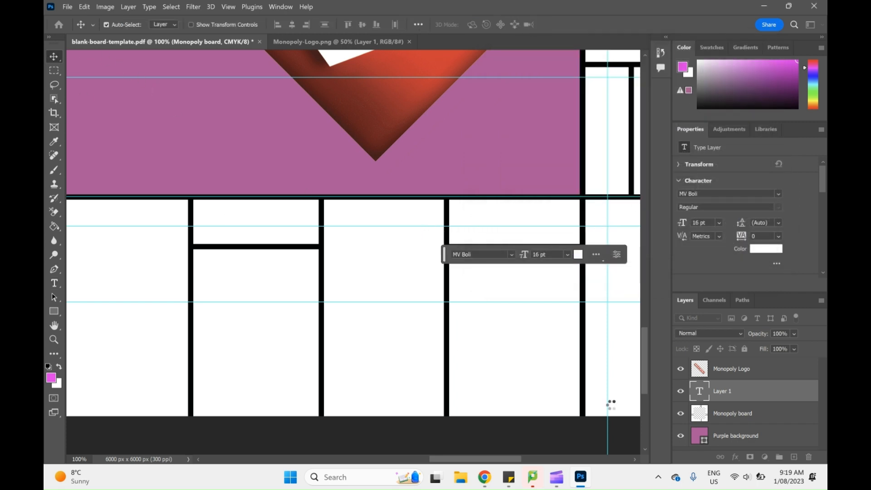
Step: On the Monopoly board layer, fill the upper strips of the two bottom-row property spaces with pale pink ffc7f9
left_click(751, 417)
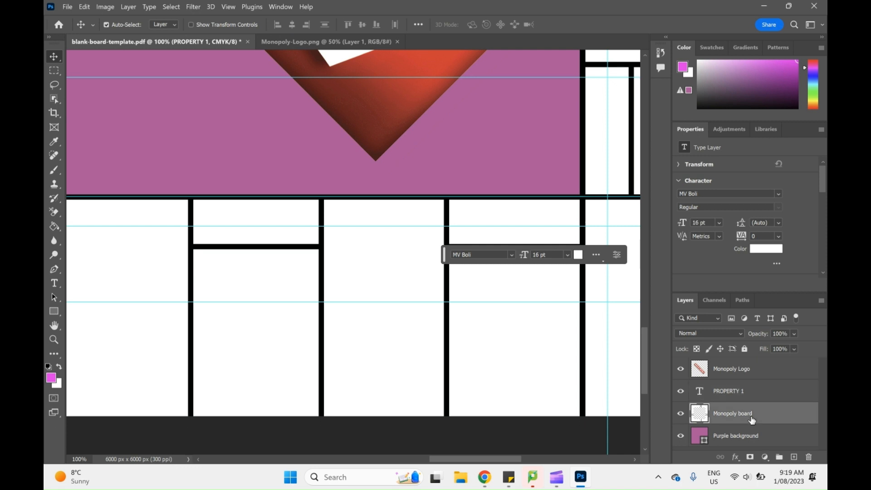
left_click(51, 378)
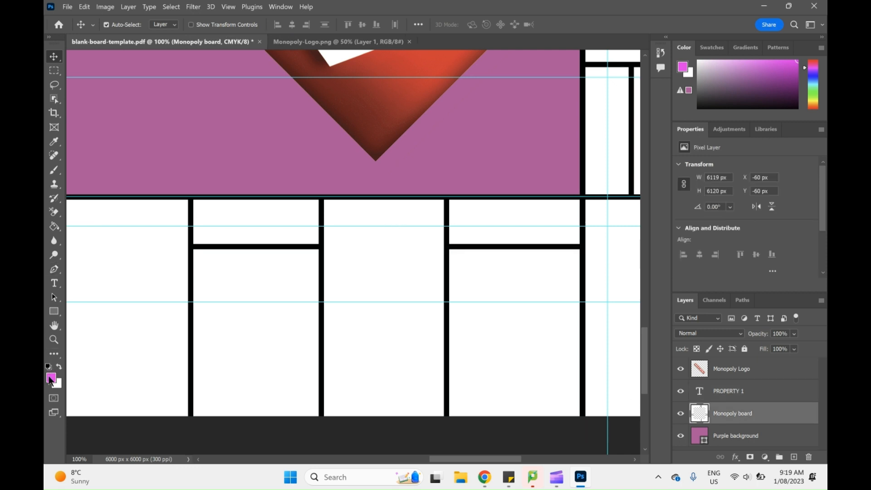
left_click(647, 202)
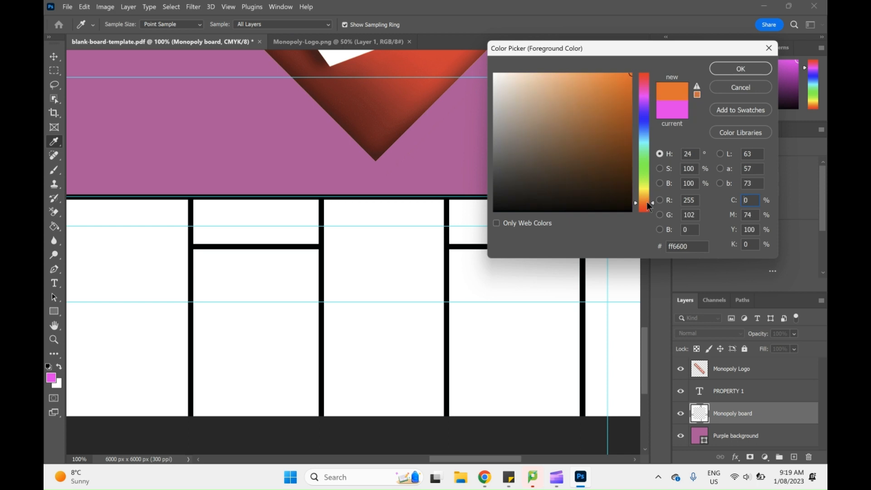
left_click(644, 168)
left_click(644, 94)
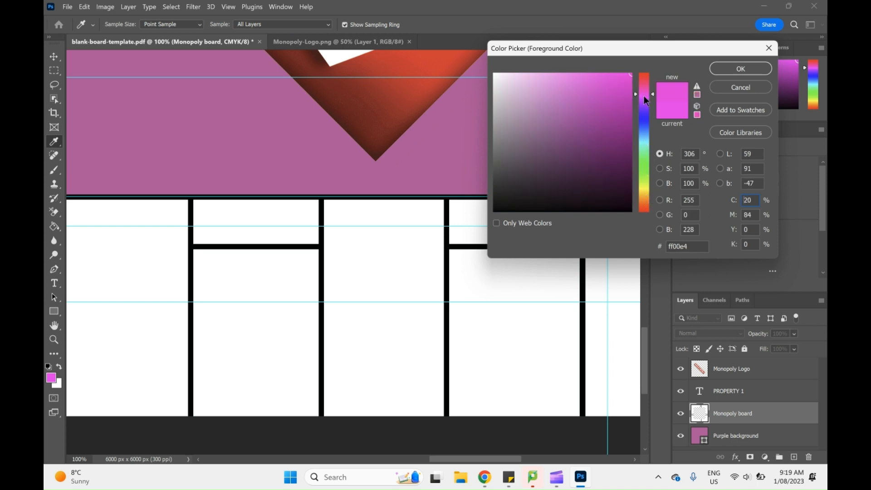
left_click_drag(530, 85, 528, 72)
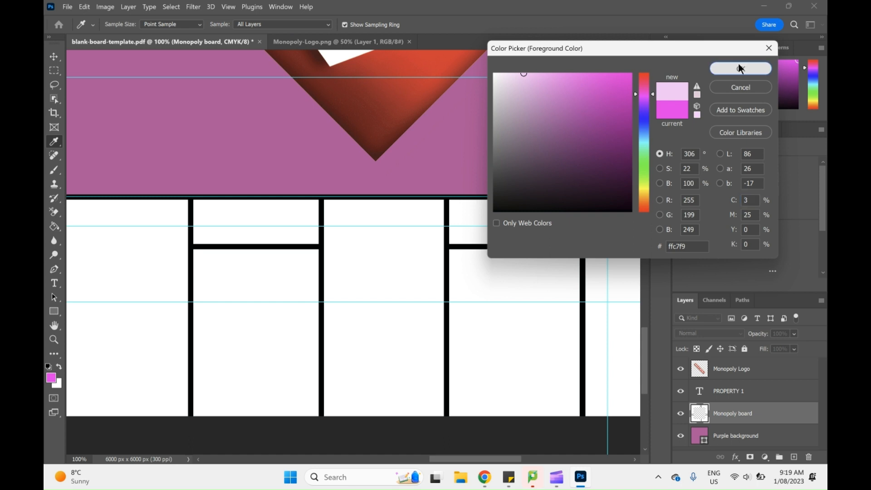
left_click(740, 68)
key("v")
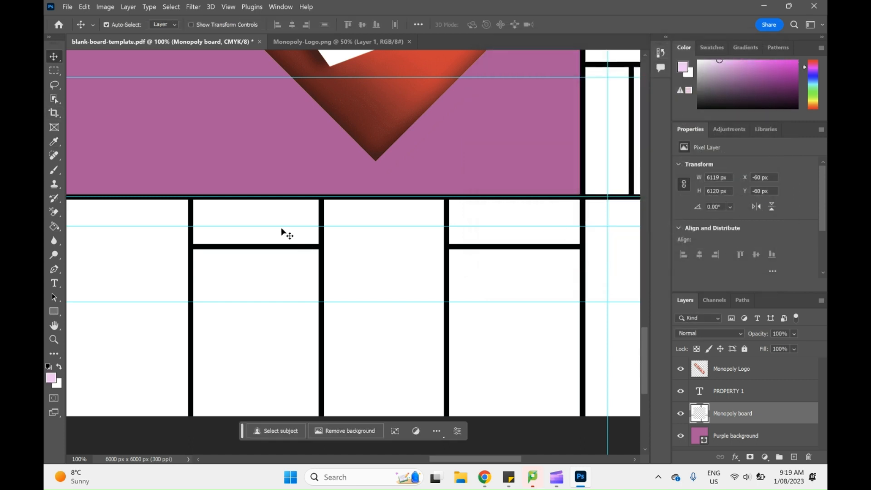
left_click(54, 226)
left_click(304, 240)
left_click(461, 241)
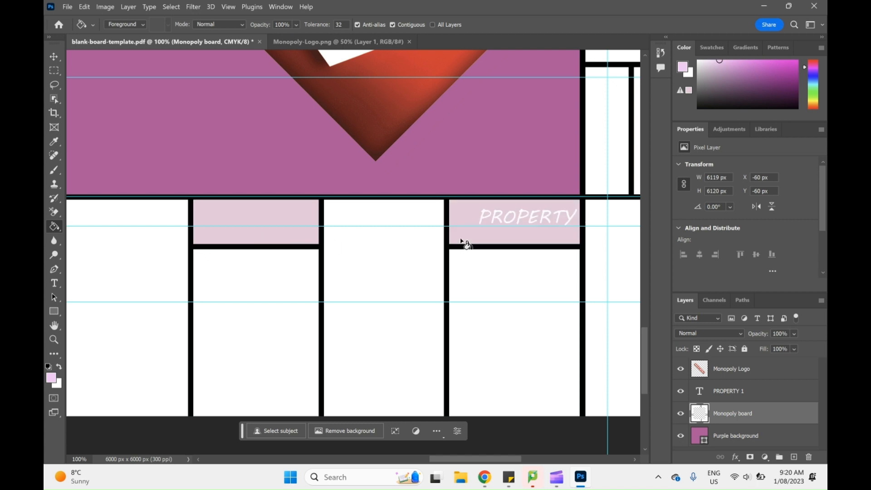
Step: Move the PROPERTY 1 text so that it sits centred inside its pink strip
left_click(54, 56)
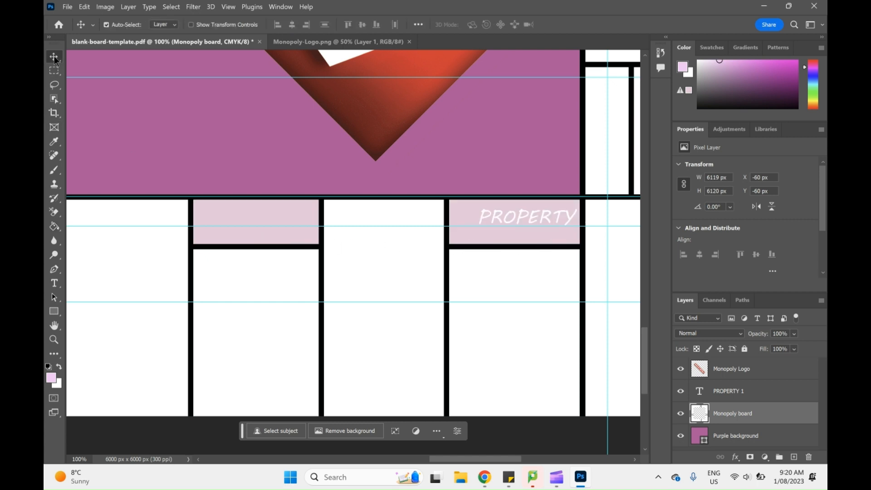
left_click_drag(523, 224, 500, 223)
key("Left")
key("Left")
key("Left")
key("Left")
key("Left")
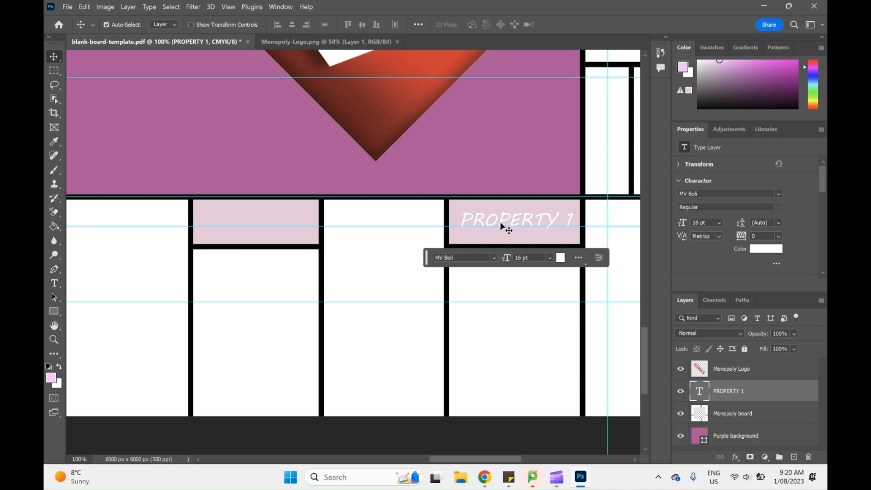
key("Left")
key("Left")
key("Left")
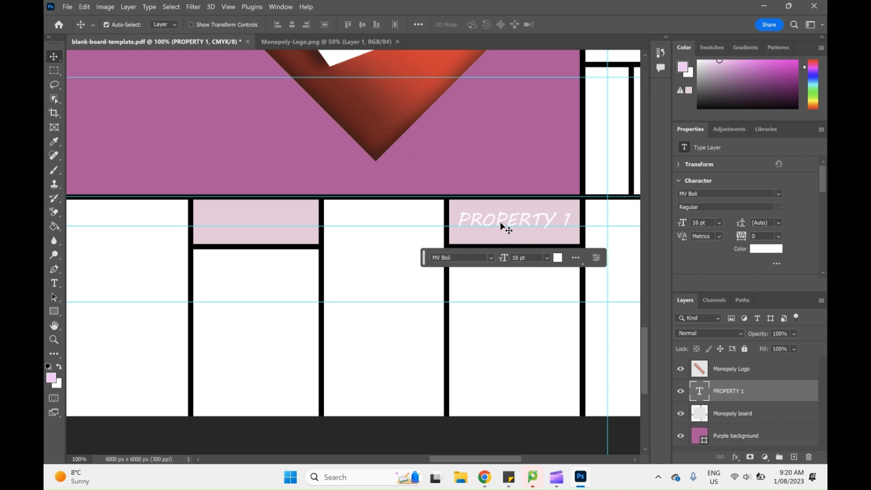
key("Down")
key("Down")
key("Down")
key("Down")
key("Down")
key("Down")
key("Down")
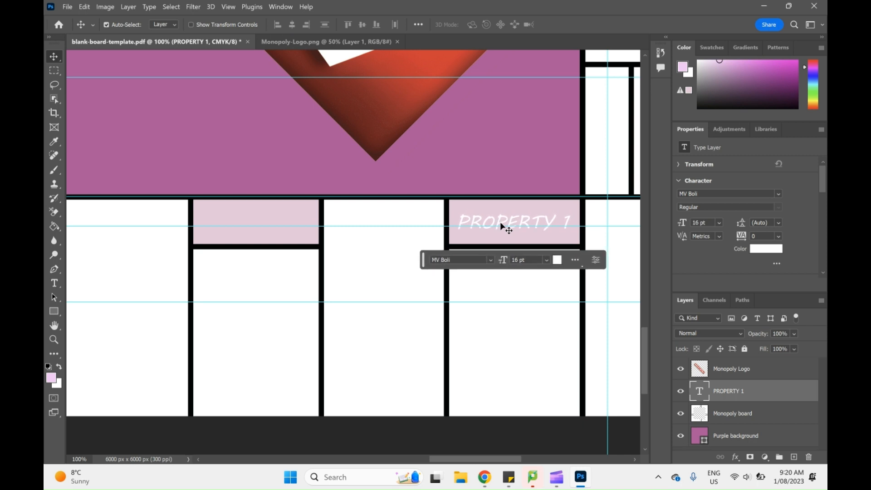
key("Up")
key("Left")
key("Left")
key("Left")
key("Left")
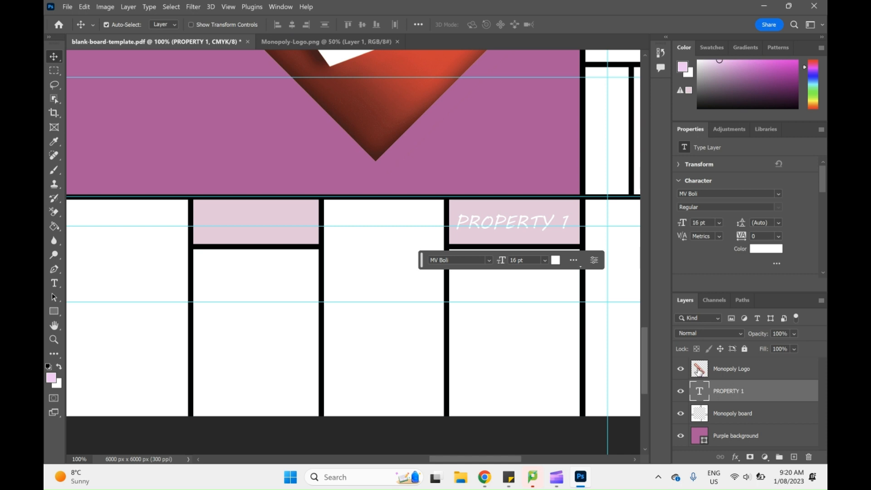
Step: Move the Monopoly Logo layer below the PROPERTY 1 text layer
left_click_drag(729, 370, 730, 405)
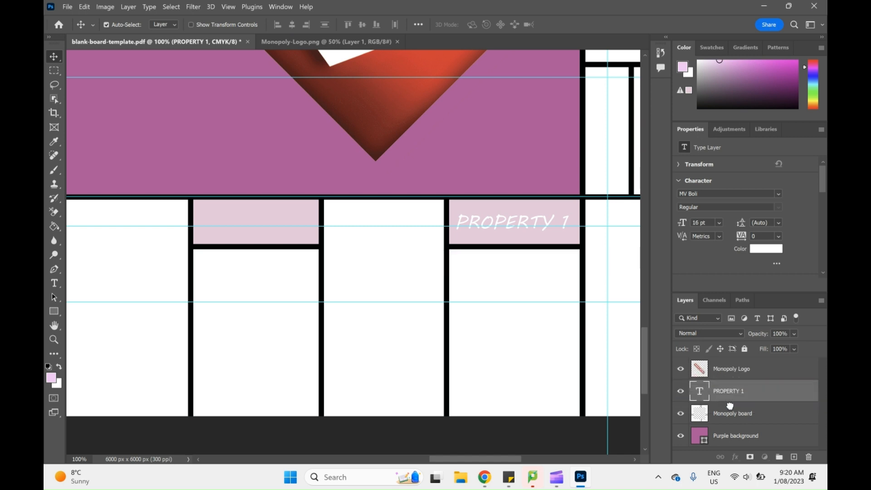
left_click(743, 390)
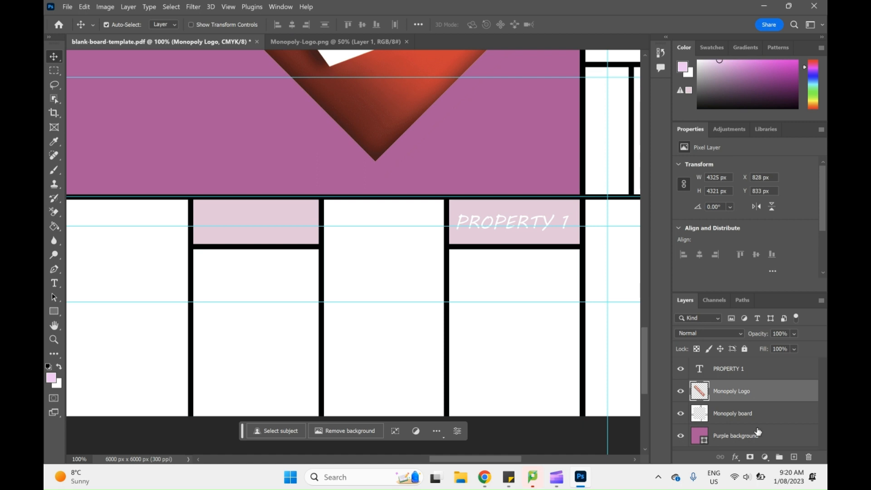
Step: Duplicate the PROPERTY 1 text layer within the same document under the name PROPERTY 2
left_click(743, 378)
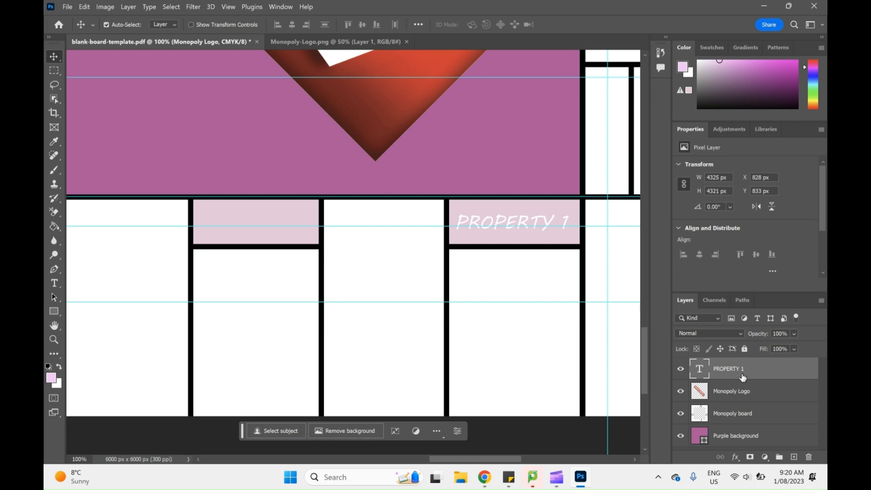
right_click(743, 377)
right_click(758, 369)
right_click(758, 370)
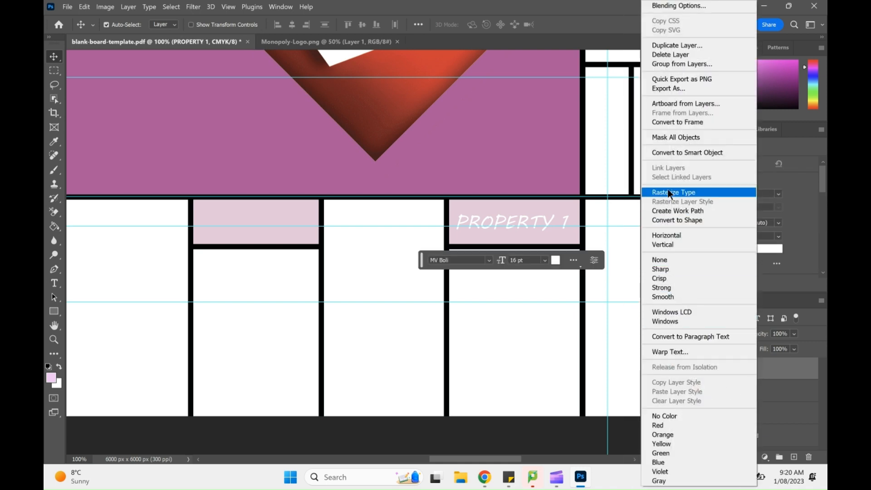
left_click(685, 46)
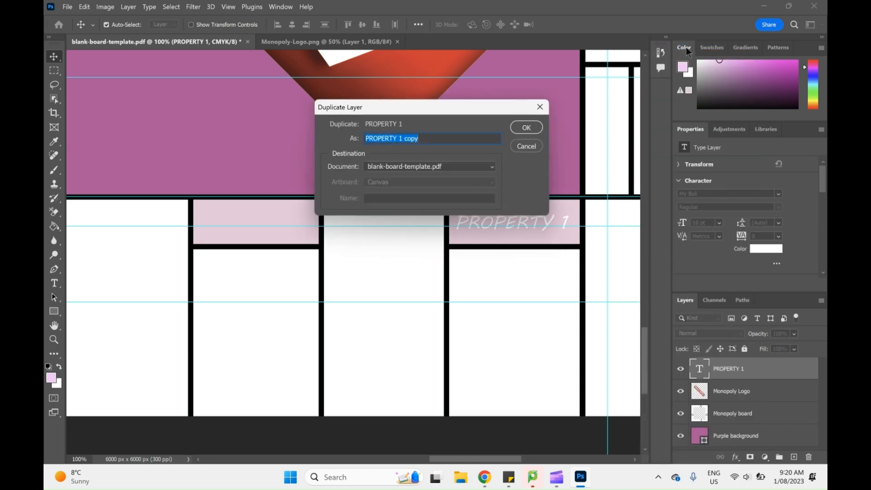
left_click(418, 139)
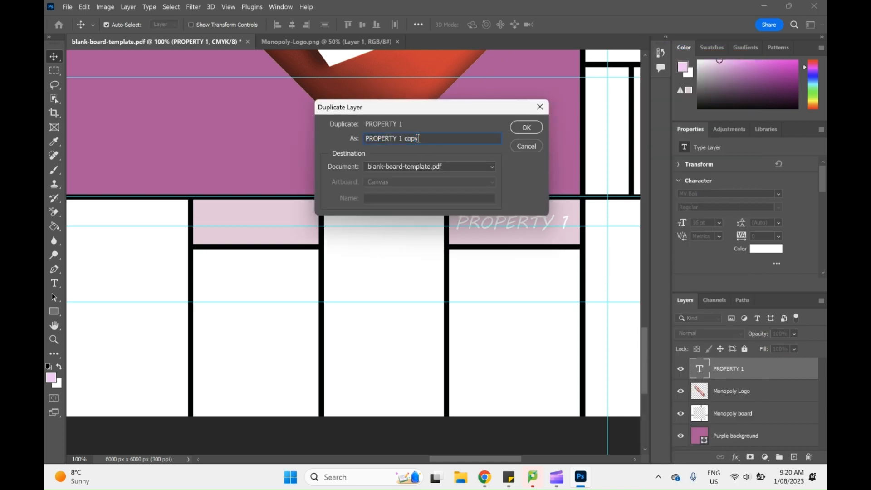
left_click_drag(422, 139, 401, 138)
type("2")
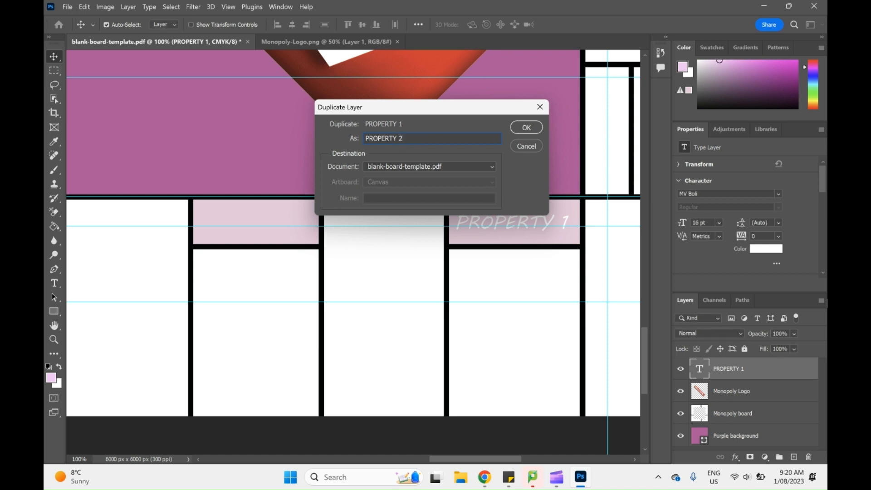
key("Return")
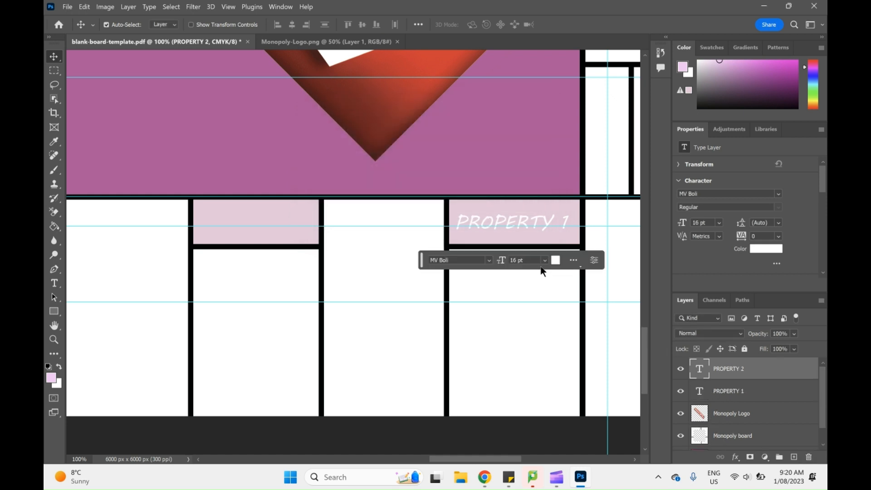
Step: Move the duplicated text into the other pink strip and change its wording to "PROPERTY 2"
left_click_drag(538, 230, 274, 226)
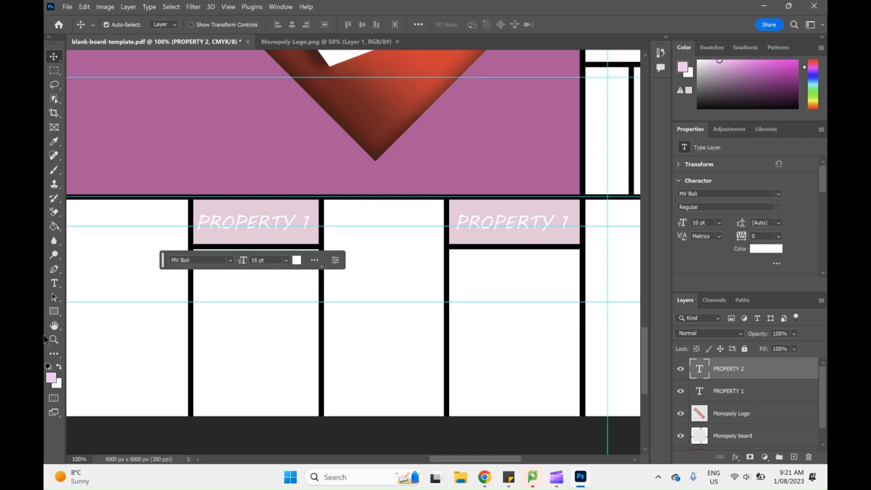
left_click(56, 288)
left_click(311, 223)
key("BackSpace")
type("2")
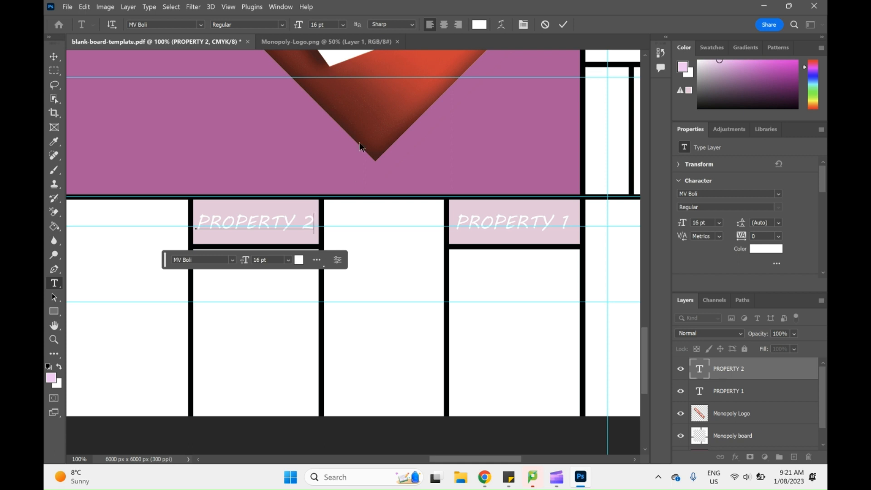
Step: Commit the PROPERTY 2 text edit
left_click(561, 26)
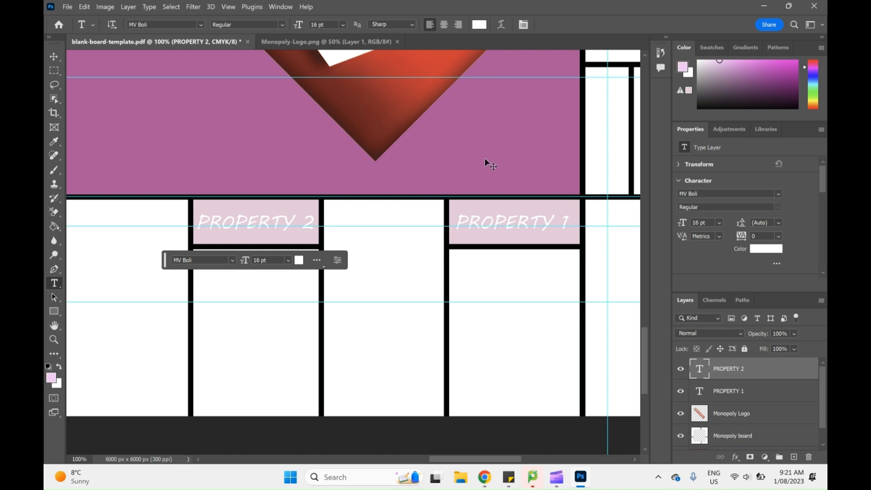
key("ctrl+minus")
key("ctrl+minus")
key("ctrl+minus")
key("ctrl+minus")
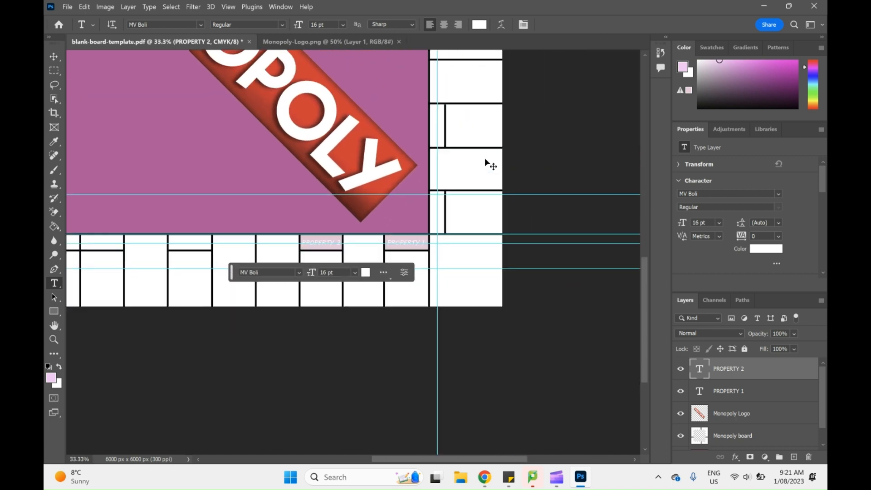
Step: Change the foreground colour to a pinkish red
key("ctrl+plus")
key("ctrl+plus")
key("ctrl+plus")
key("ctrl+plus")
key("ctrl+plus")
scroll(486, 156, "right", 2)
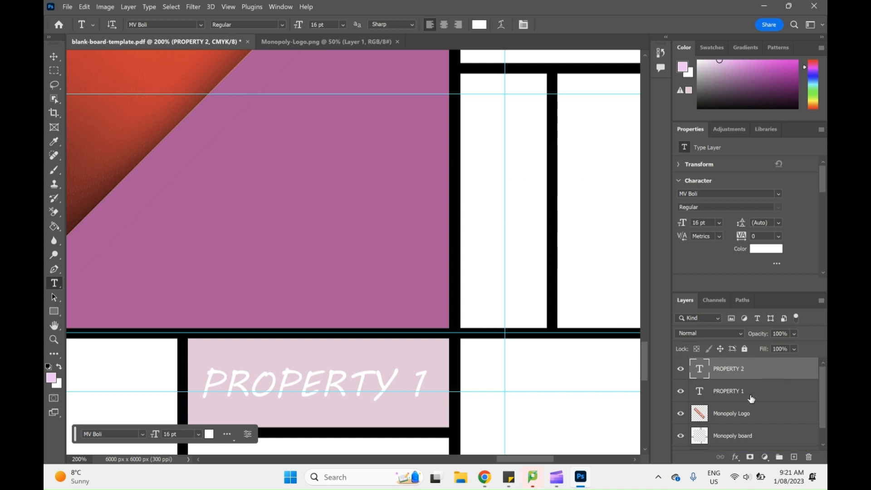
left_click(753, 392)
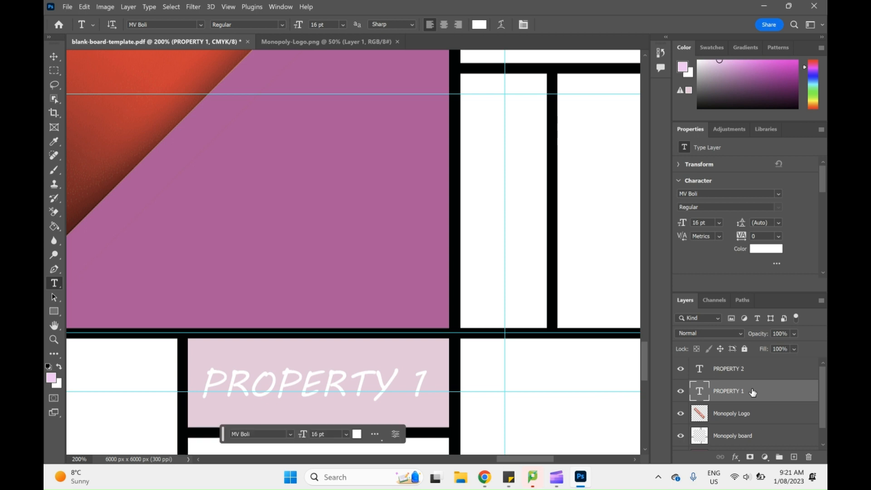
left_click(51, 377)
left_click_drag(644, 87, 563, 75)
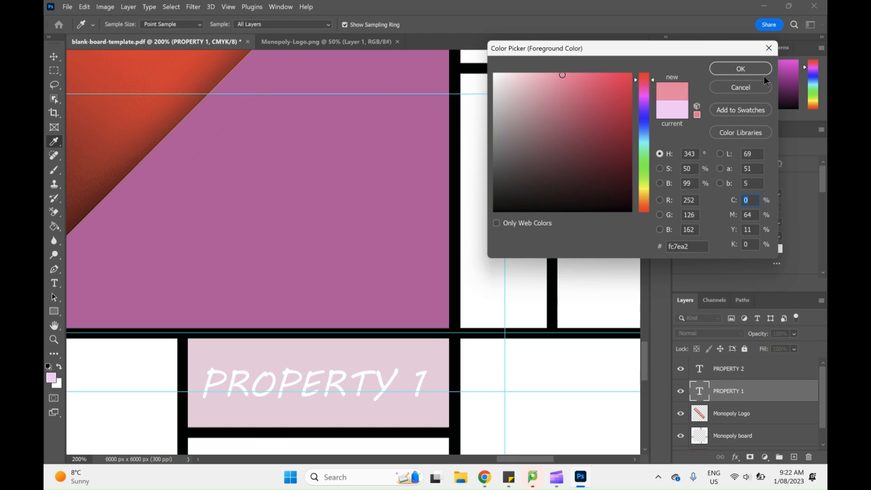
left_click_drag(617, 77, 606, 73)
left_click(744, 72)
Step: On the Monopoly board layer, fill the right column's lowest property strip with the pinkish red using the Paint Bucket
left_click(755, 417)
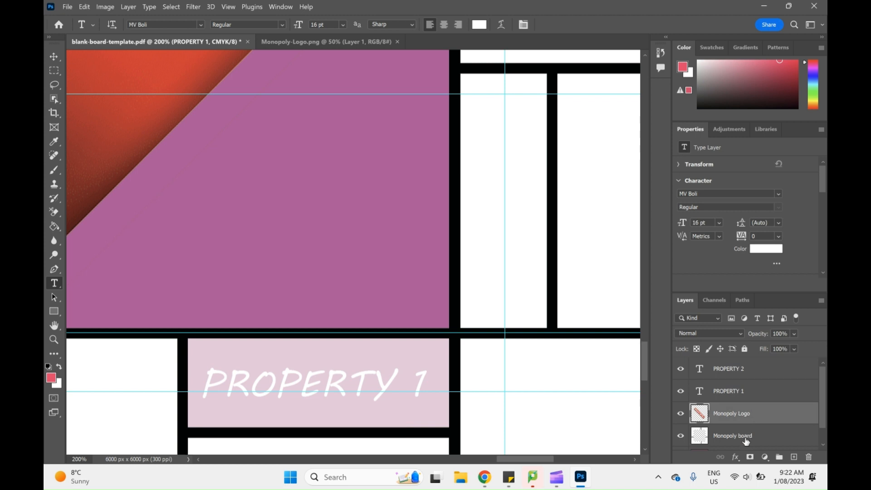
left_click(746, 437)
left_click(54, 226)
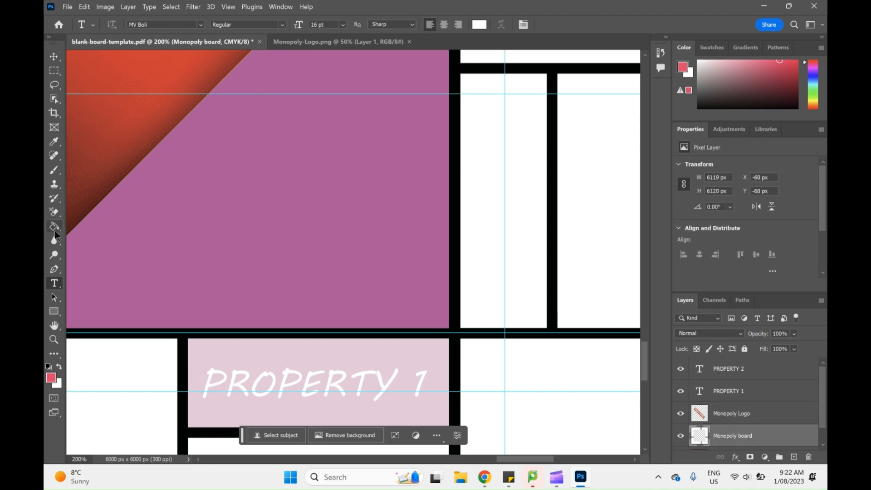
left_click(477, 211)
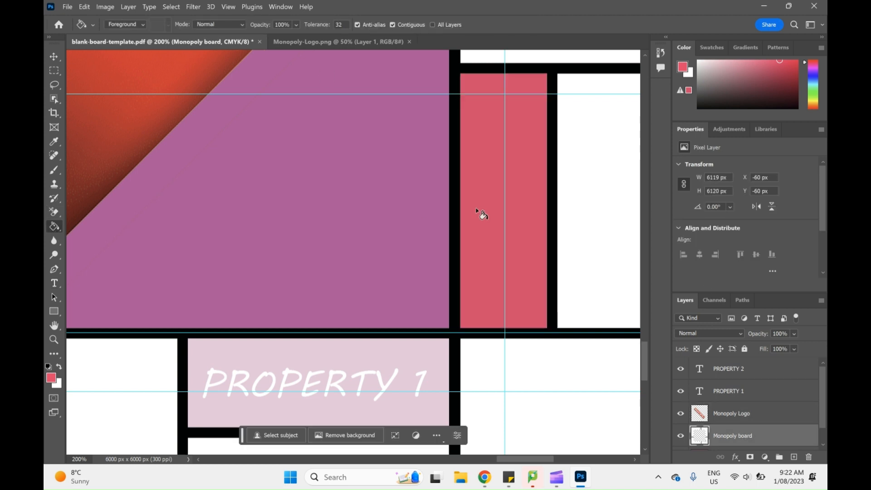
Step: Try to fill the next property strip up the right column with the same pinkish red
scroll(501, 223, "down", 1)
scroll(493, 240, "up", 3)
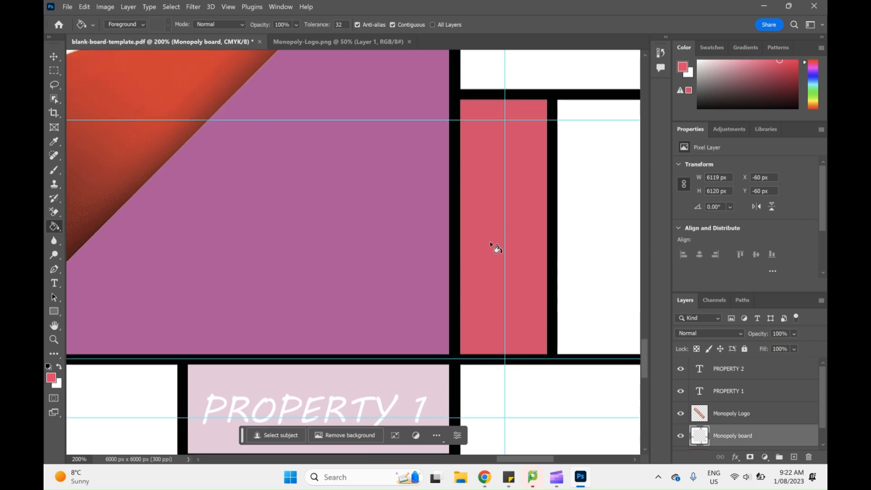
scroll(504, 290, "up", 10)
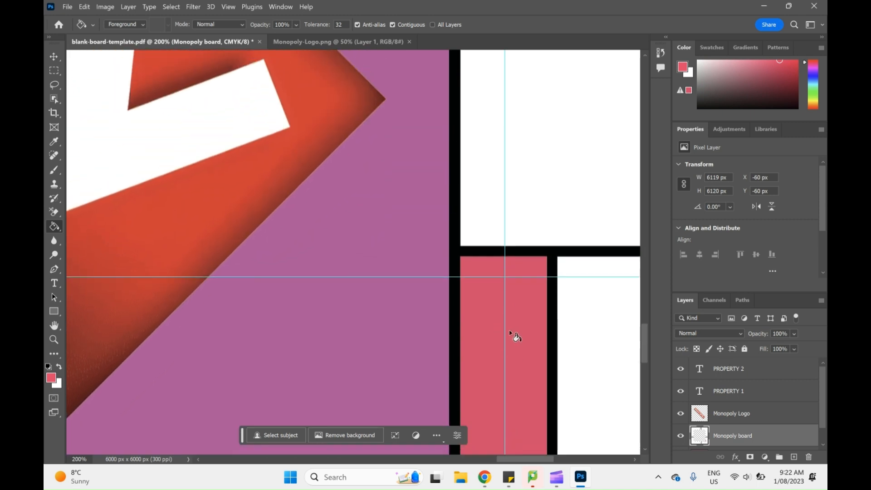
key("ctrl+minus")
scroll(531, 298, "up", 6)
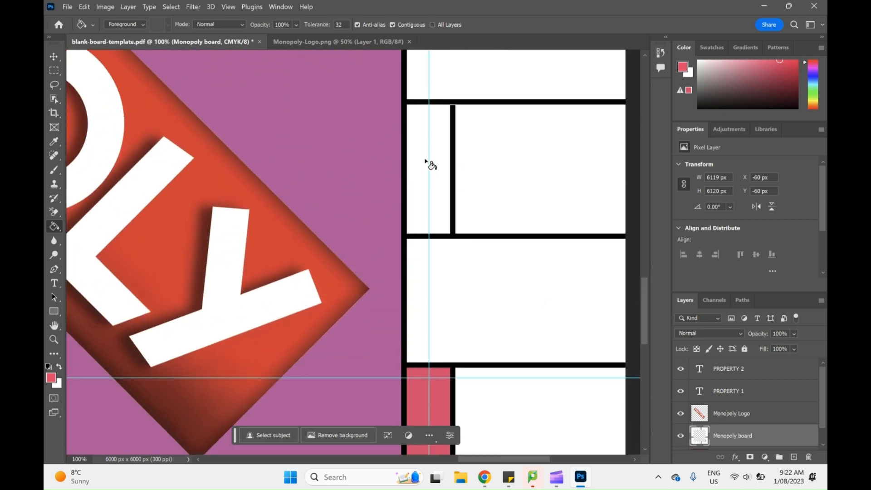
left_click(443, 200)
key("ctrl+z")
left_click(436, 176)
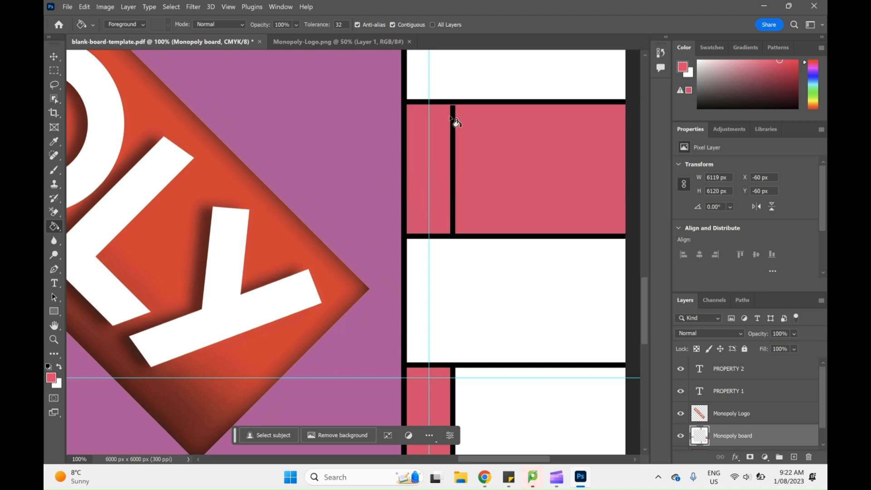
Step: Examine the upper end of the strip's divider line for a gap and undo the last fill
scroll(461, 120, "down", 2)
scroll(460, 120, "up", 2)
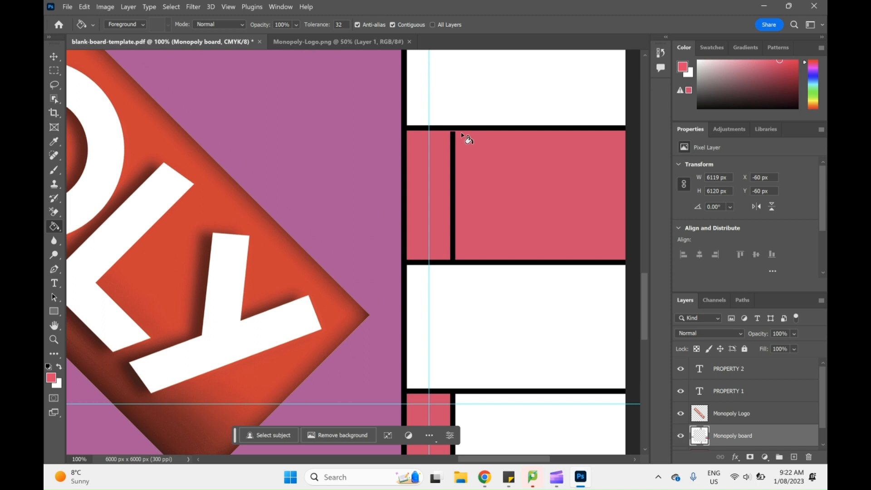
key("ctrl+plus")
key("ctrl+plus")
key("ctrl+plus")
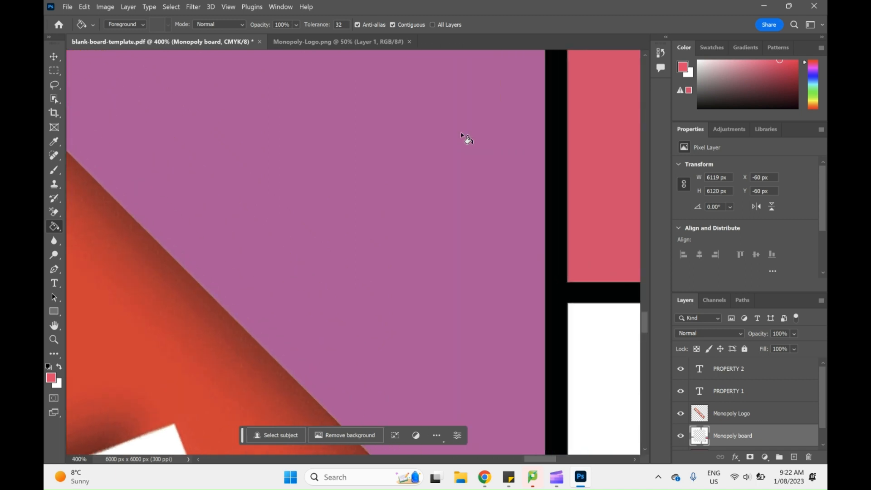
scroll(467, 138, "right", 5)
scroll(588, 170, "up", 3)
scroll(576, 171, "up", 3)
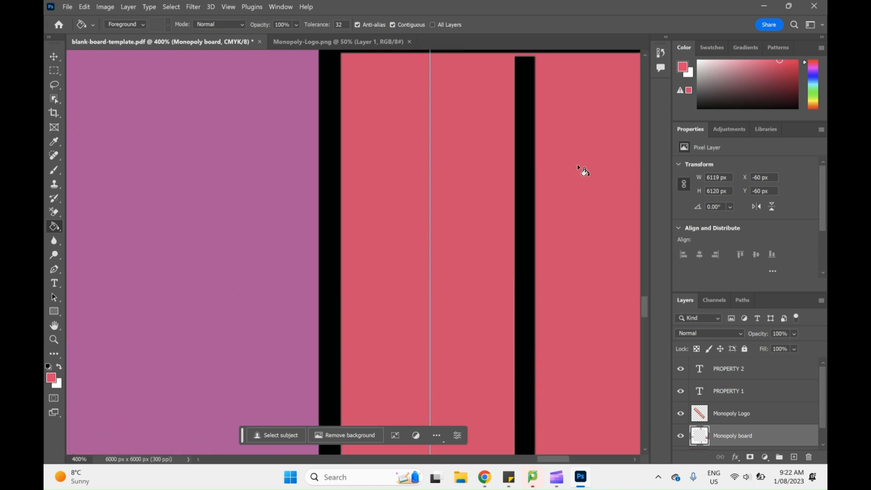
key("ctrl+z")
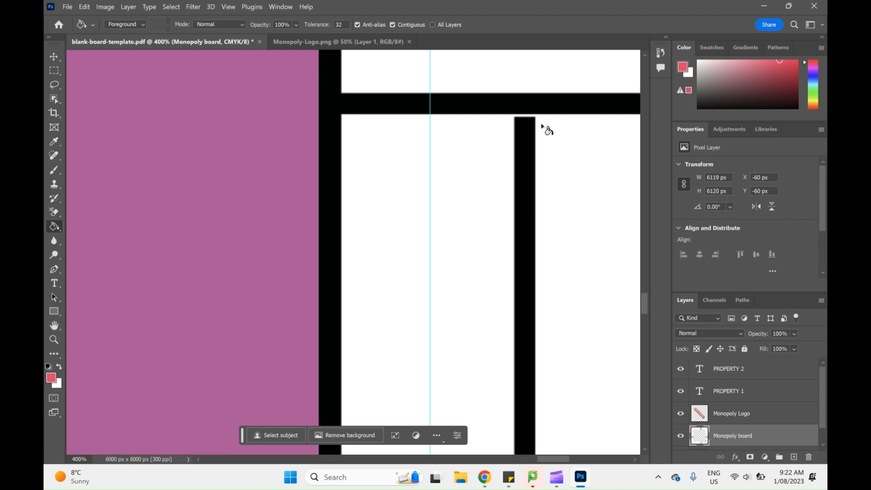
Step: Draw a black rectangle about 19 × 28 px over the gap between the strip's divider and the horizontal border above it
left_click(54, 311)
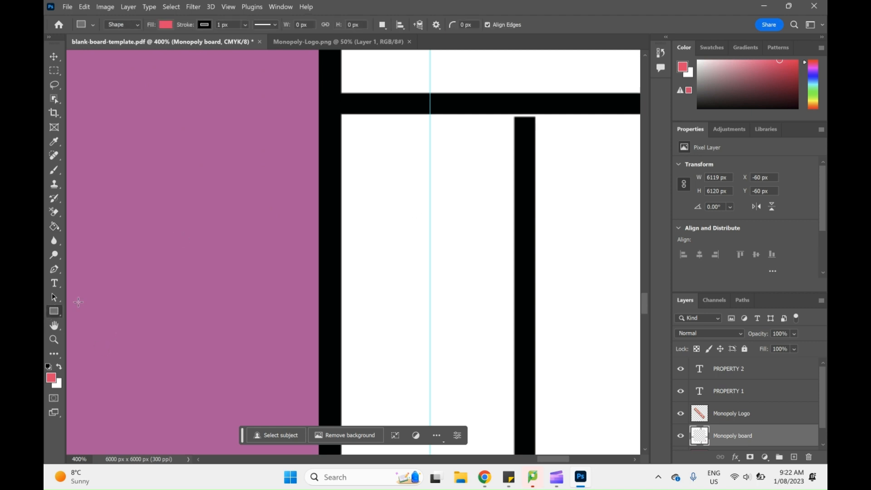
left_click(53, 377)
left_click_drag(507, 183, 493, 212)
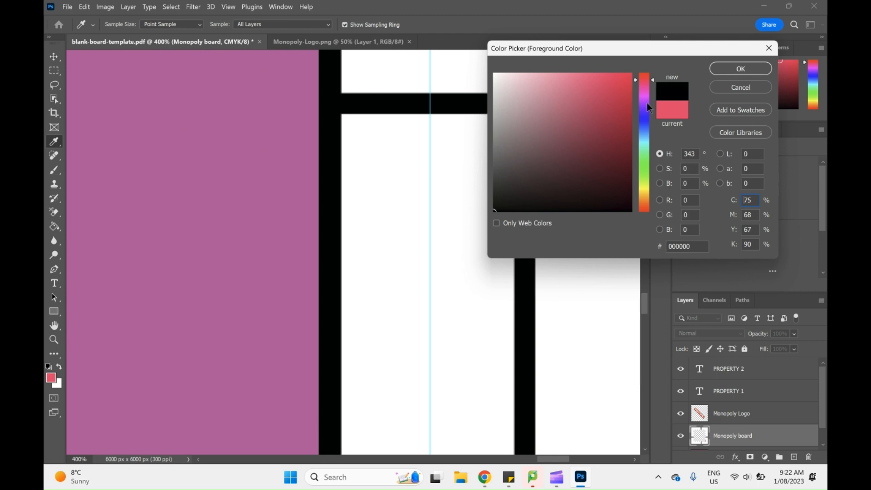
left_click(740, 70)
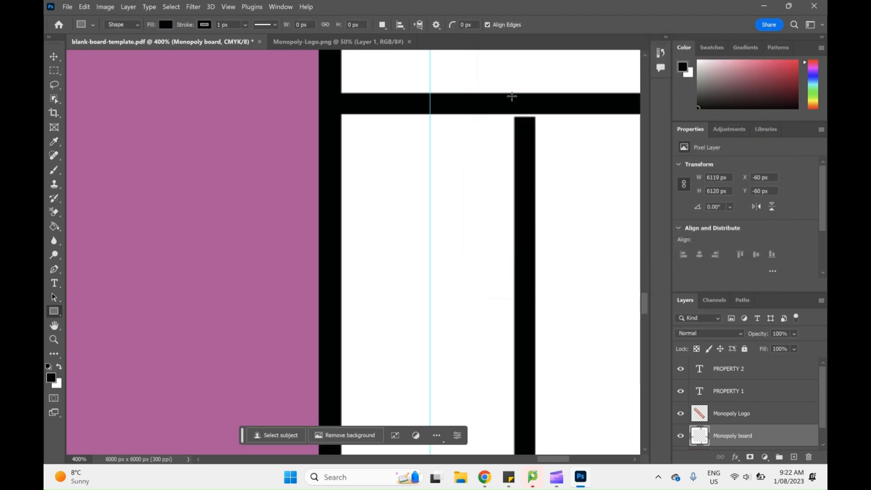
left_click_drag(511, 97, 531, 126)
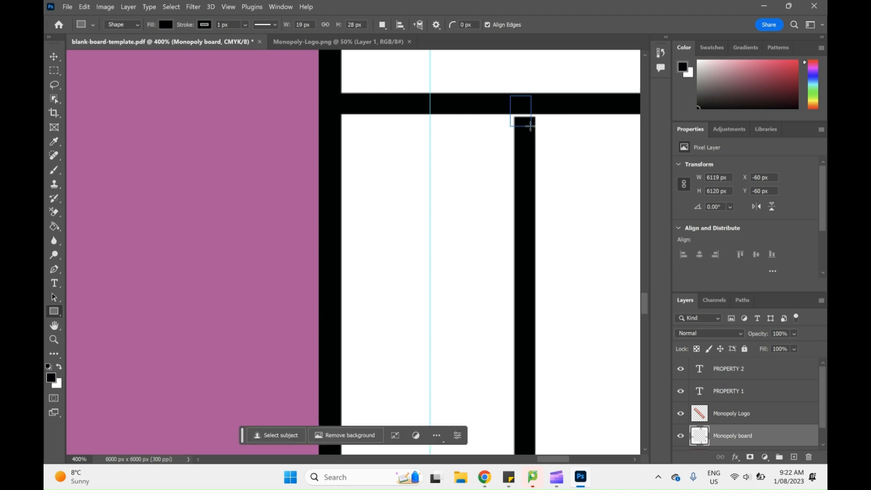
key("v")
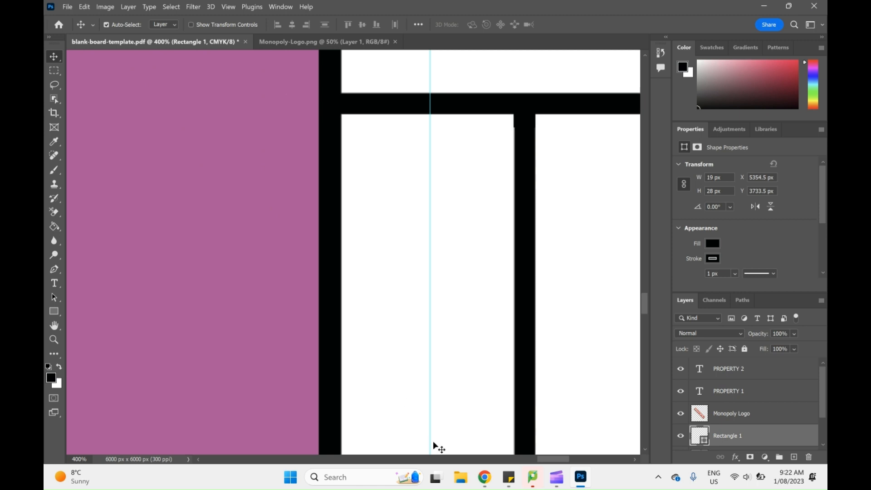
Step: Merge the Rectangle 1 layer with the Monopoly board layer
scroll(736, 436, "down", 1)
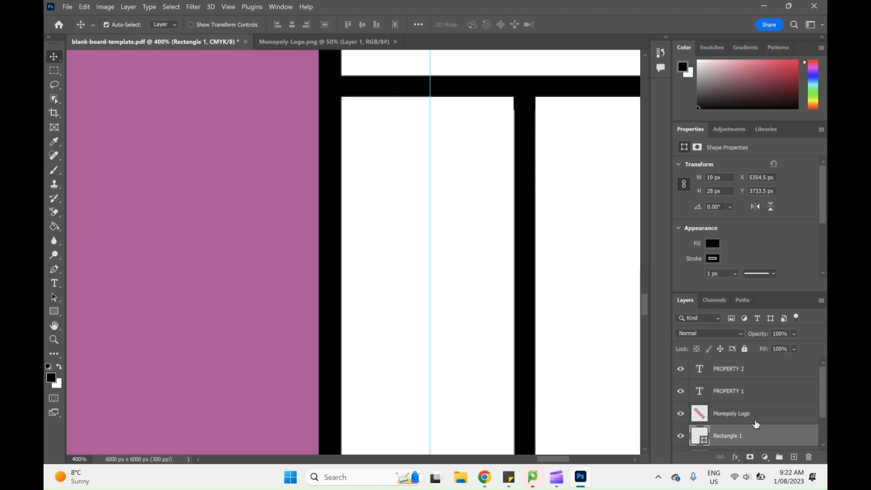
left_click_drag(823, 403, 825, 408)
scroll(825, 410, "down", 2)
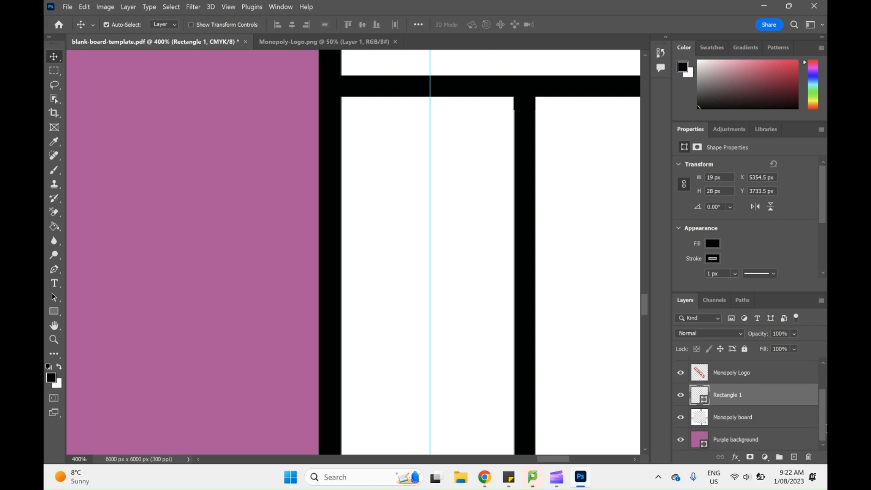
left_click(734, 420)
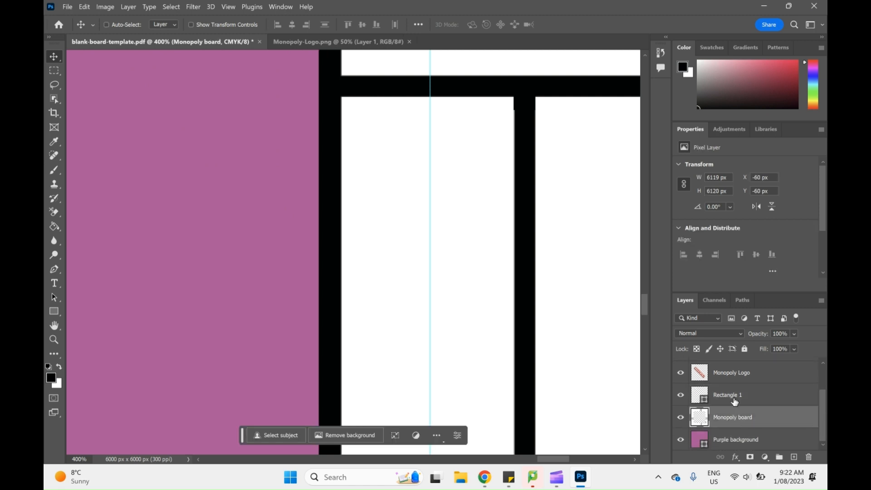
left_click(735, 399, "ctrl")
right_click(735, 401)
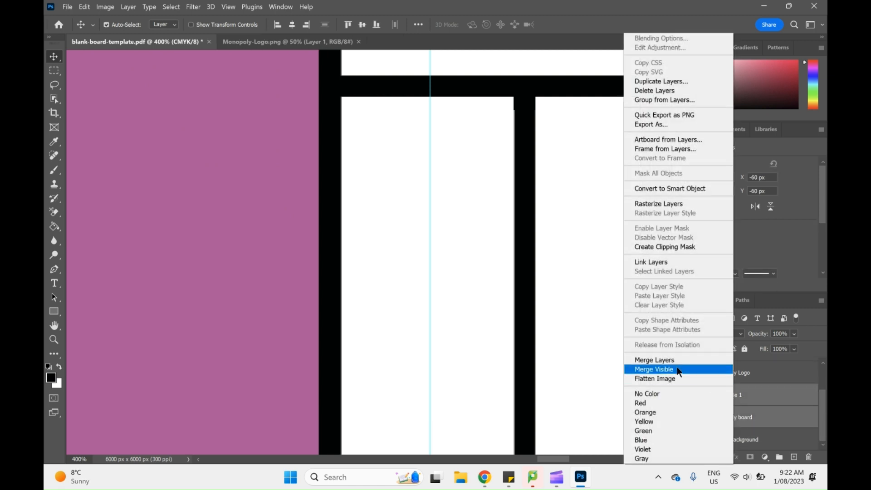
left_click(672, 361)
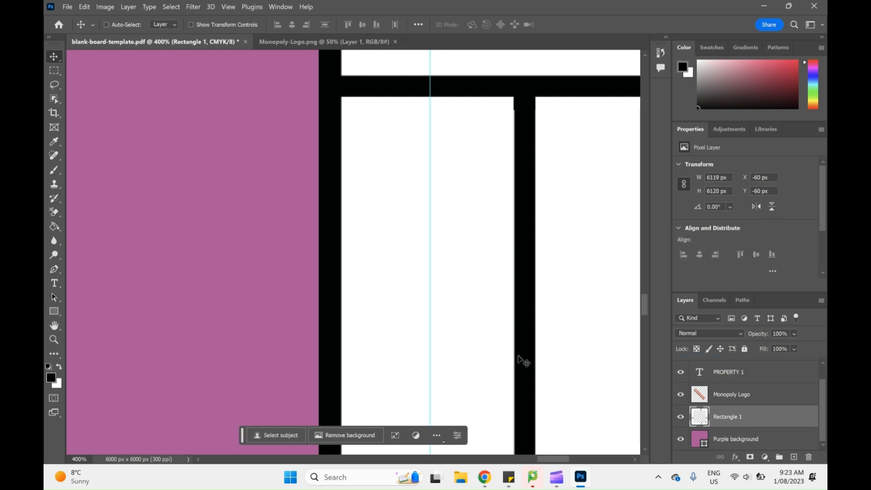
Step: Sample the pinkish red from the already filled strip and fill the repaired strip in the right column with it
key("ctrl+minus")
key("ctrl+minus")
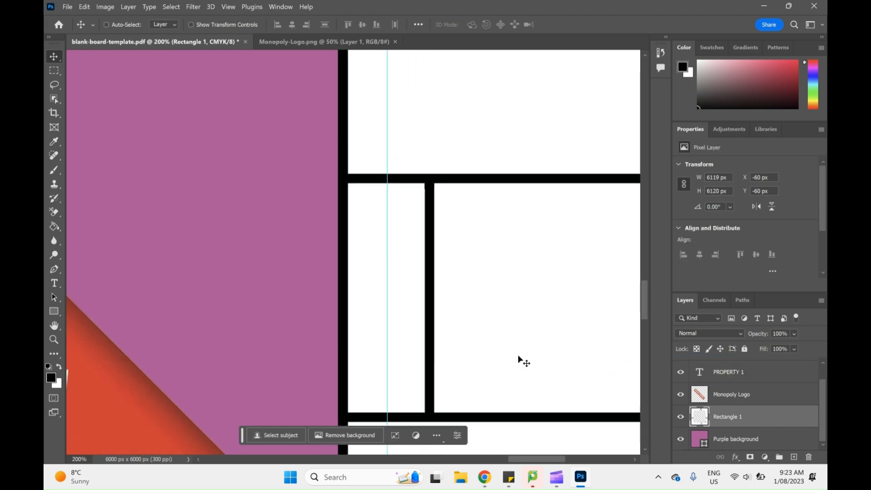
key("ctrl+minus")
key("ctrl+minus")
scroll(448, 358, "down", 4)
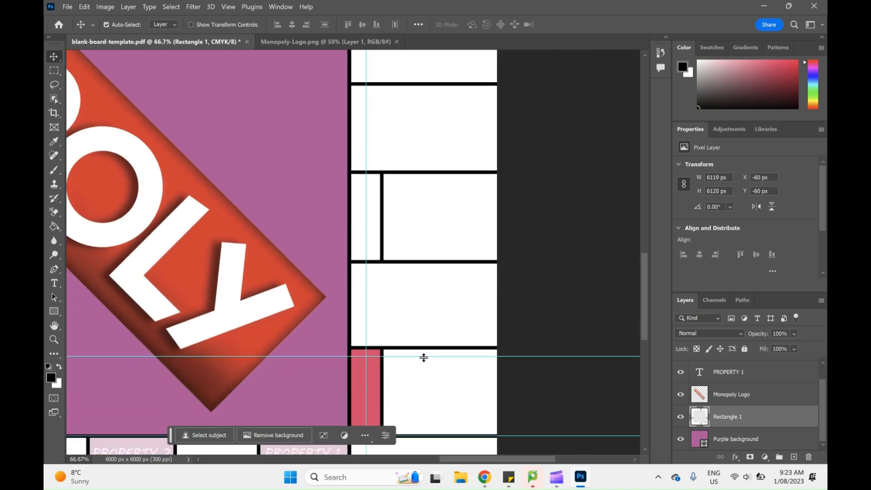
left_click(683, 68)
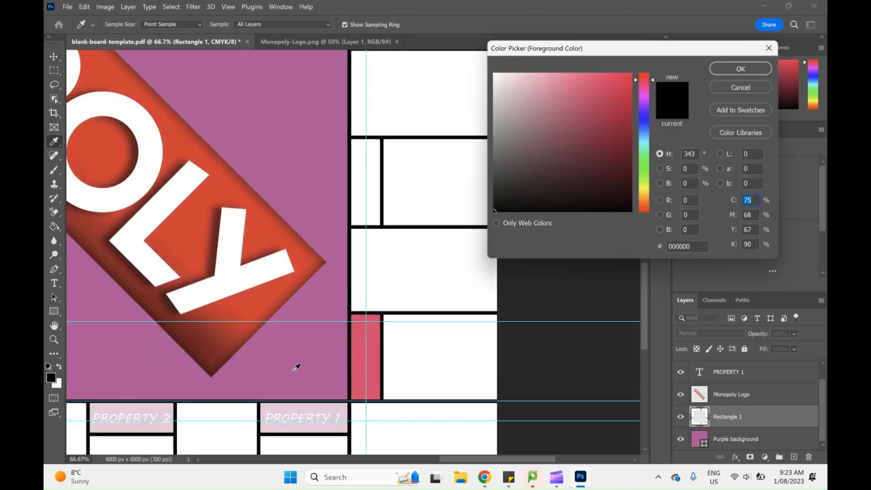
left_click(362, 353)
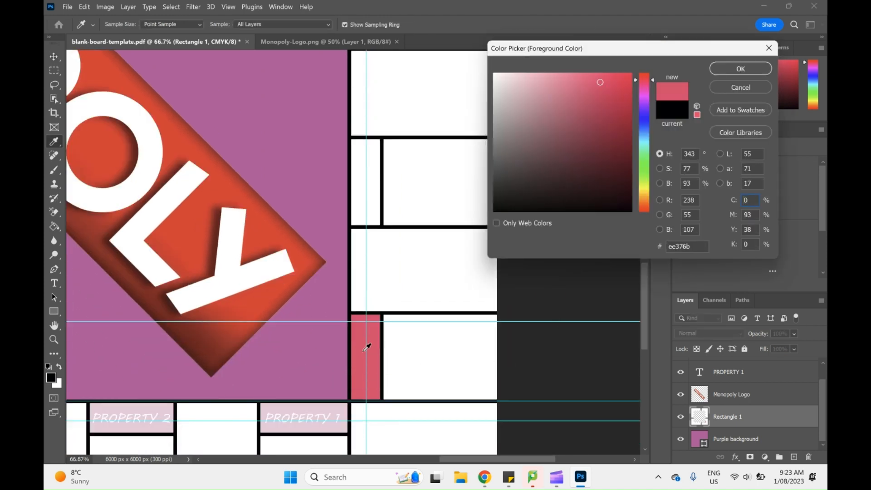
left_click(741, 68)
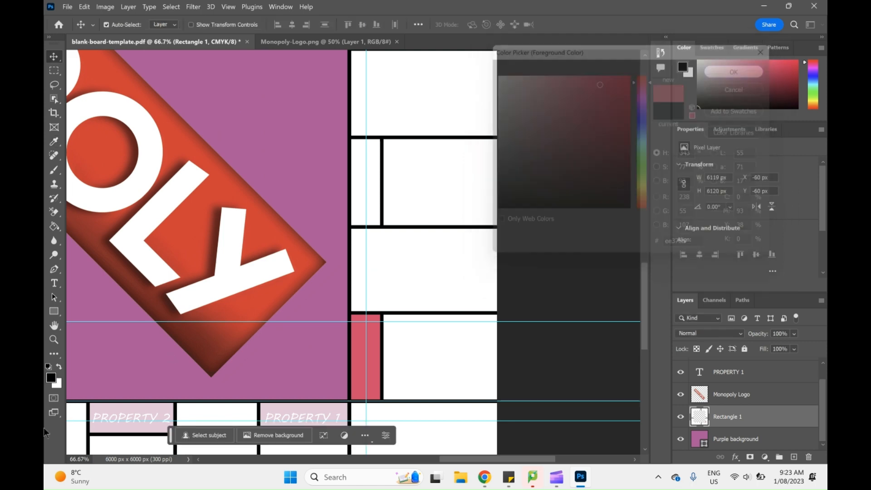
left_click(55, 231)
left_click(377, 214)
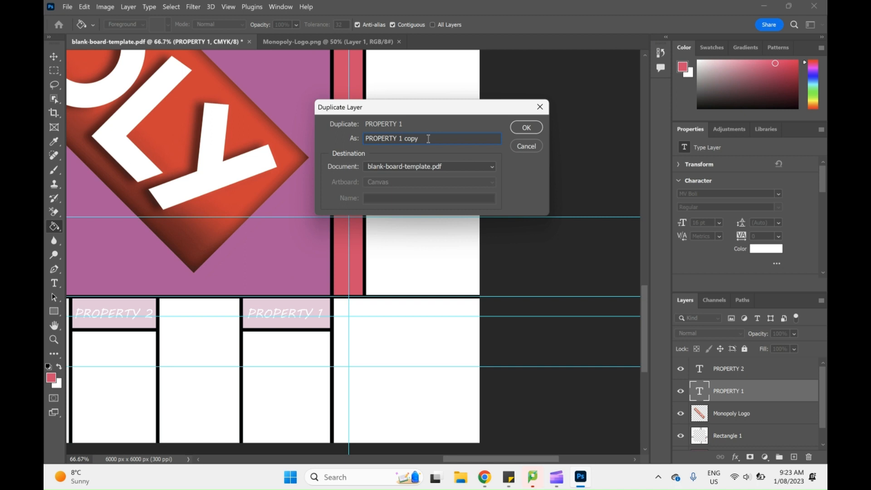
Step: Duplicate the PROPERTY 1 text layer within the same document under the name PROPERTY 28
left_click_drag(428, 139, 398, 138)
type("28")
key("Return")
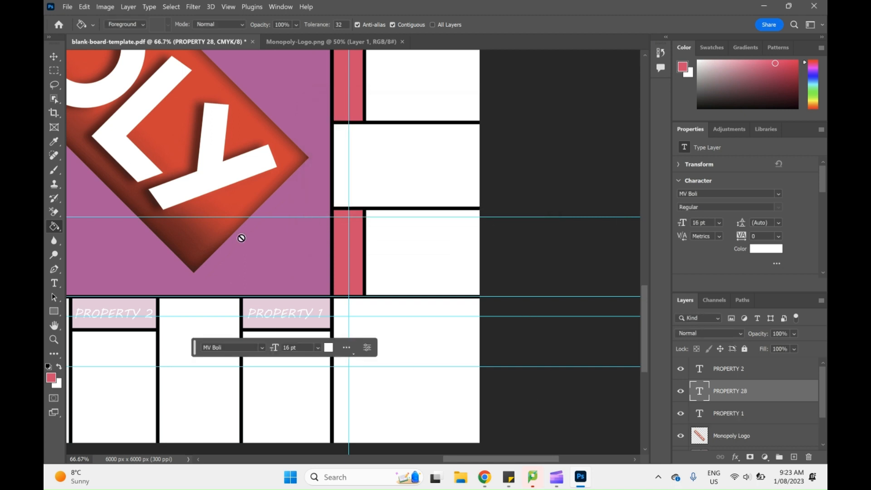
Step: Rotate the PROPERTY 28 text layer by -90° so it reads upward
left_click(85, 6)
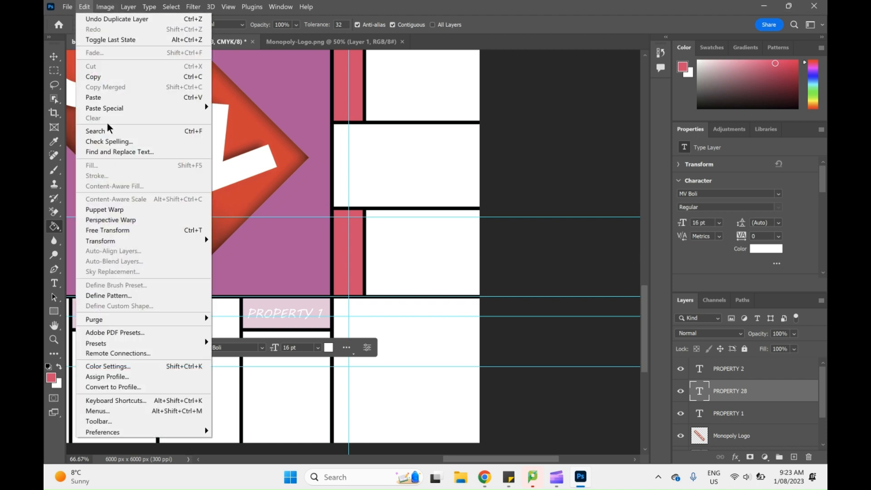
mouse_move(191, 241)
left_click(254, 263)
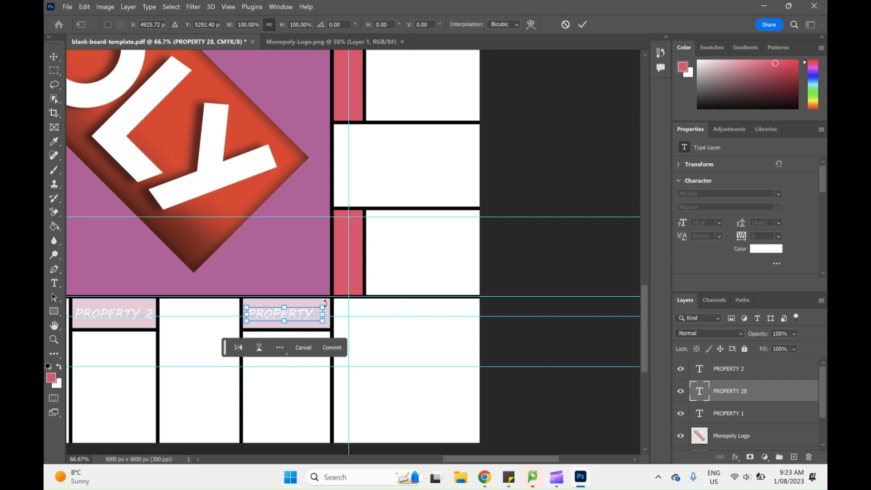
left_click(340, 24)
type("45")
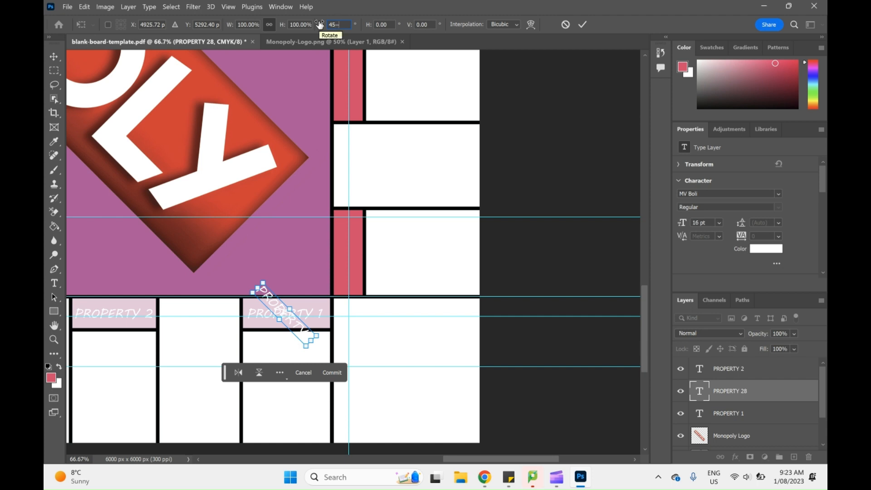
key("BackSpace")
key("BackSpace")
type("90")
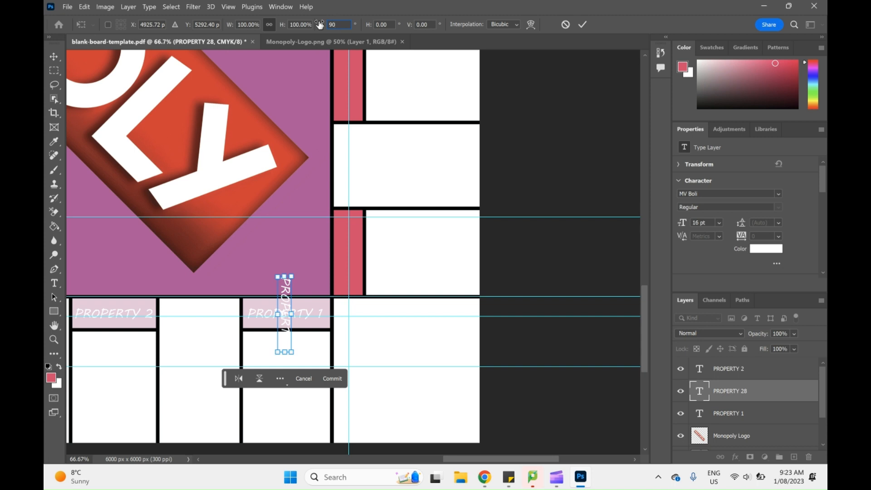
key("BackSpace")
key("BackSpace")
type("-90")
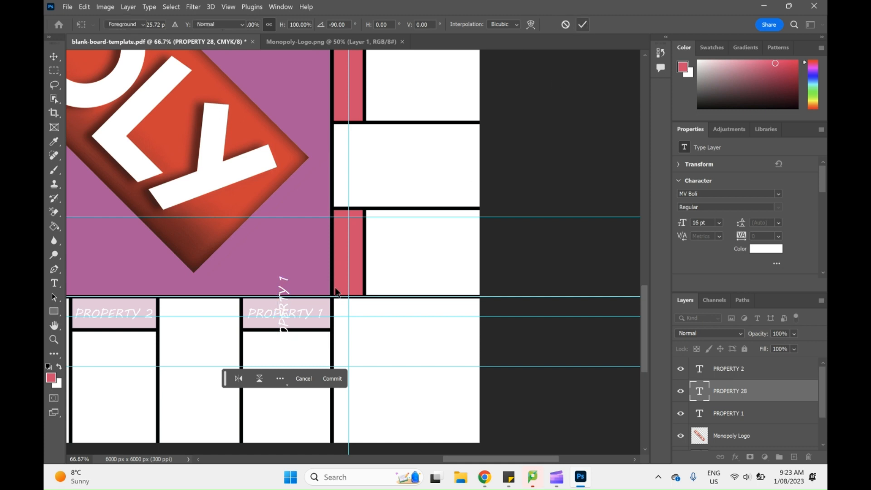
key("Return")
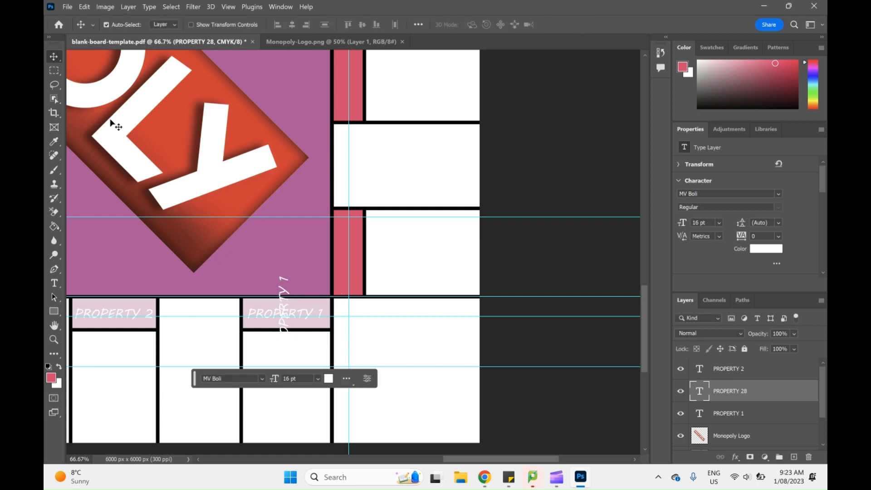
Step: Move the rotated label onto the lowest pinkish red strip in the right column and change its text to PROPERTY 28
left_click_drag(287, 303, 351, 245)
left_click(54, 284)
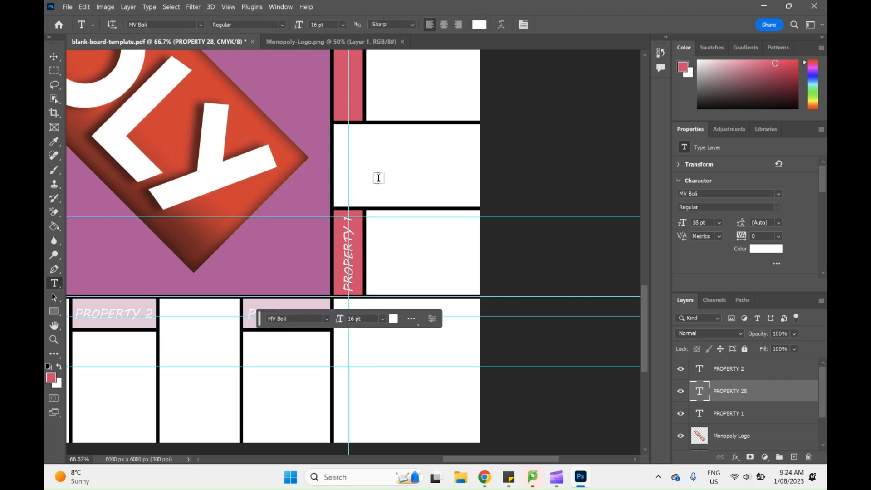
left_click(349, 219)
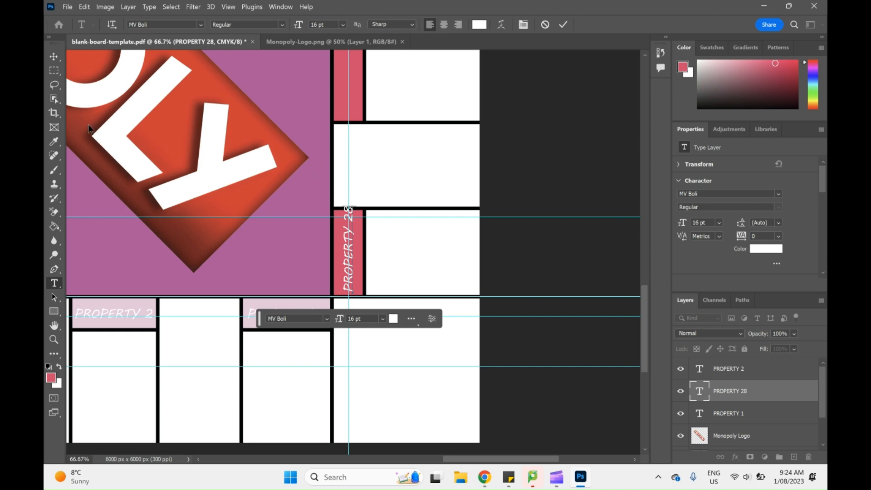
Step: Nudge the PROPERTY 28 label down within its red strip
left_click(54, 56)
key("Down")
key("Down")
key("Down")
key("Down")
key("Down")
key("Down")
key("Down")
key("Down")
key("Down")
key("Down")
key("Down")
key("Down")
key("Down")
key("Down")
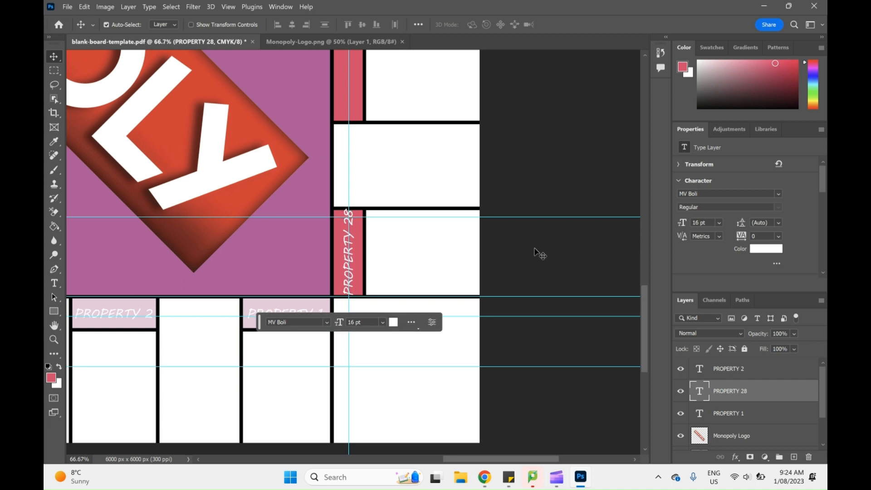
Step: Scale the PROPERTY 28 label proportionally to about 90.6% so it fits inside the red strip
left_click(84, 6)
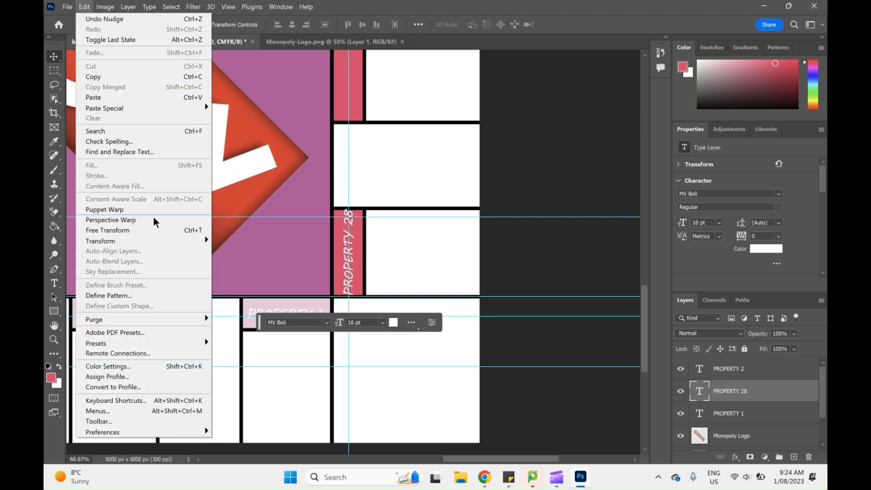
mouse_move(189, 242)
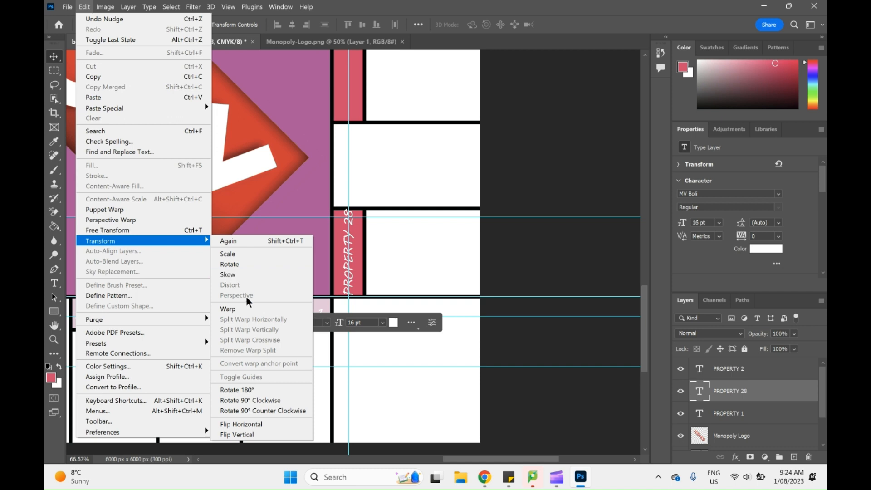
left_click(238, 257)
left_click_drag(349, 210, 349, 217)
left_click(583, 24)
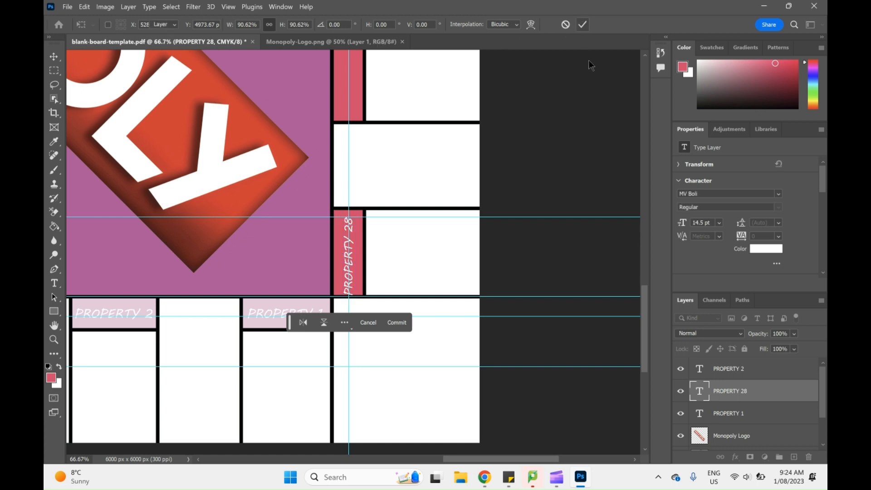
Step: Nudge the scaled PROPERTY 28 label up and slightly right to centre it in its strip
key("Up")
key("Up")
key("Up")
key("Up")
key("Up")
key("Up")
key("Up")
key("Up")
key("Up")
key("Up")
key("Up")
key("Up")
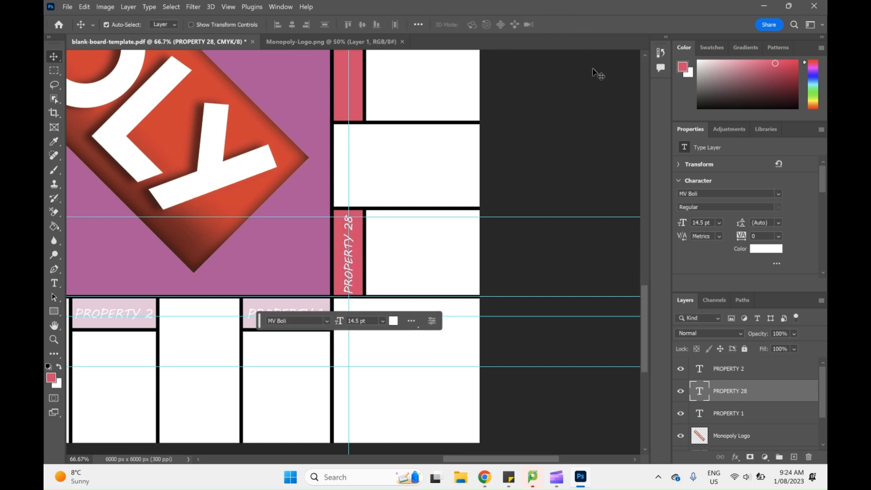
key("Right")
key("Right")
key("Right")
key("Right")
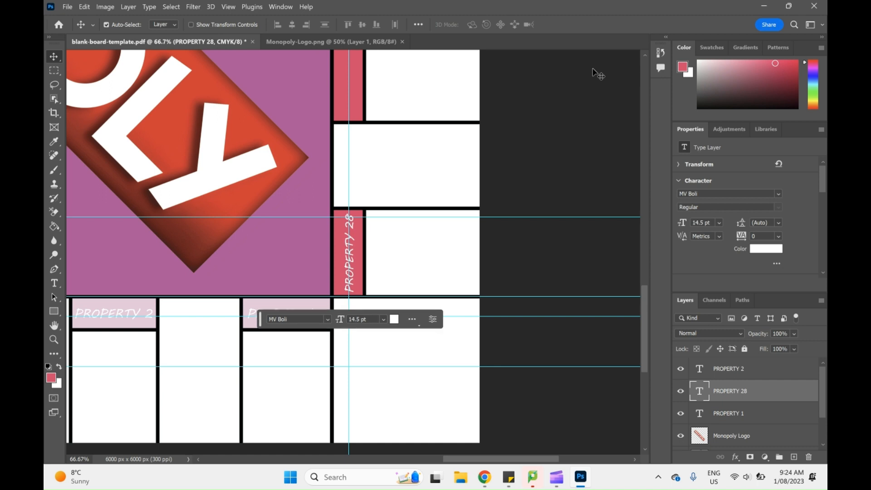
Step: Examine the whole board for the property spaces along all four sides that still need colours and labels
scroll(388, 251, "up", 2)
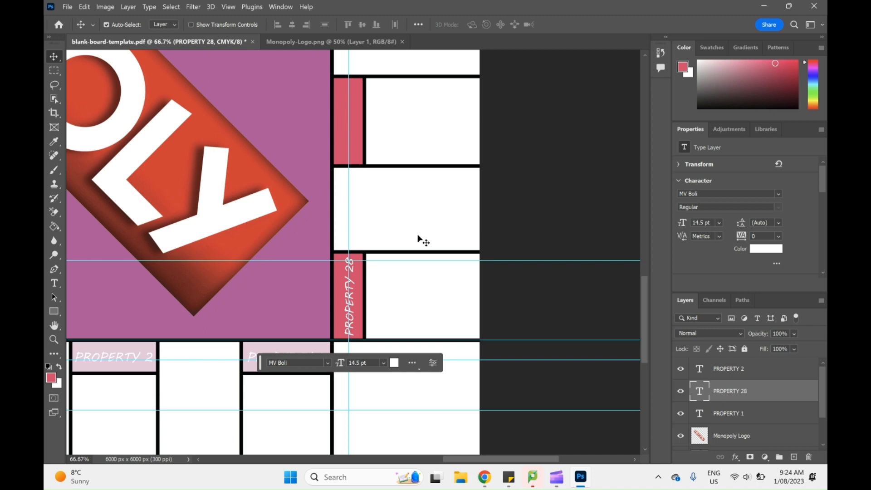
scroll(405, 323, "down", 5)
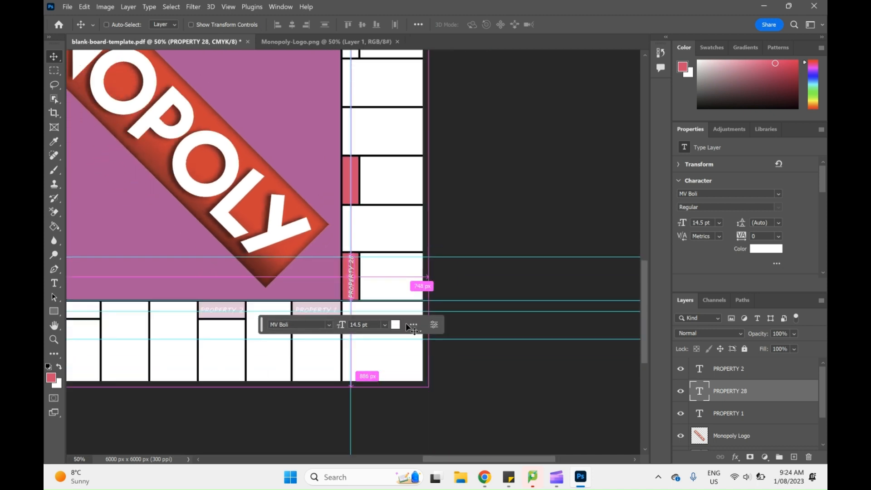
key("ctrl+minus")
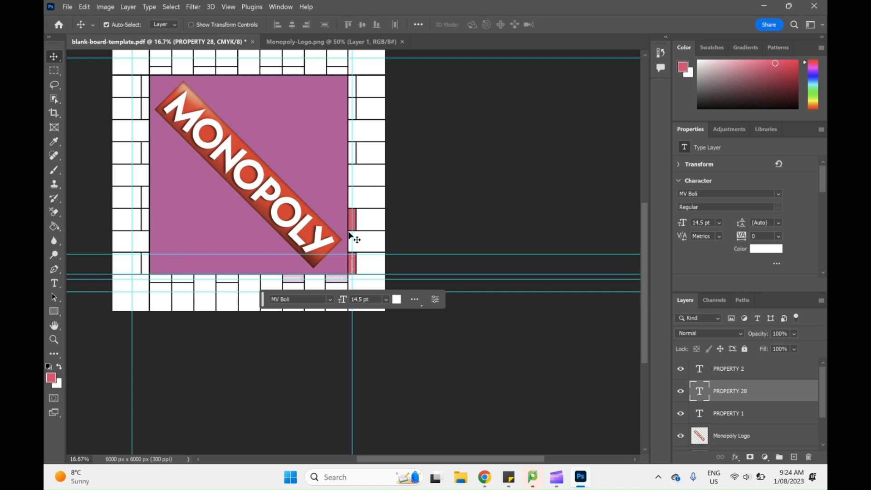
scroll(350, 236, "up", 2)
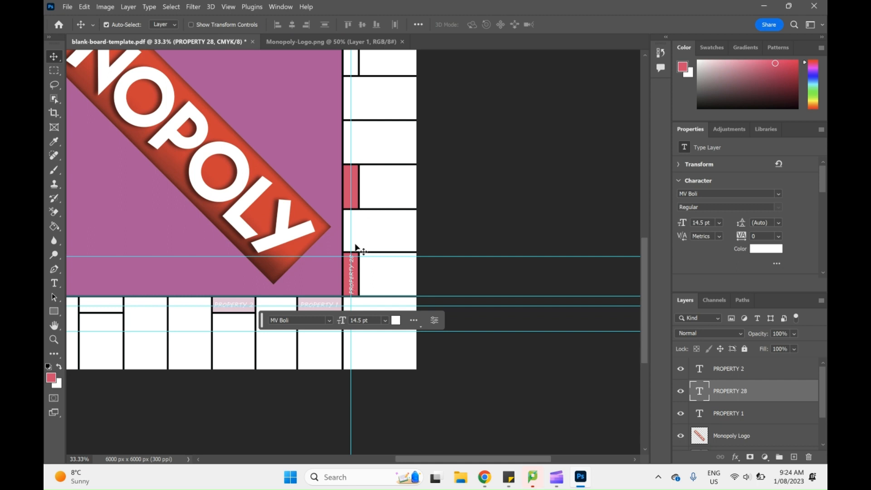
scroll(356, 246, "left", 2)
scroll(356, 247, "left", 10)
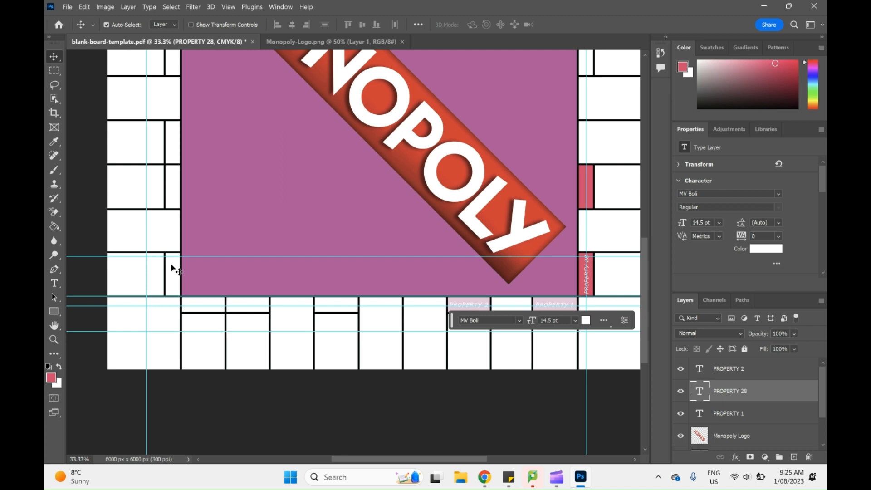
scroll(212, 269, "up", 10)
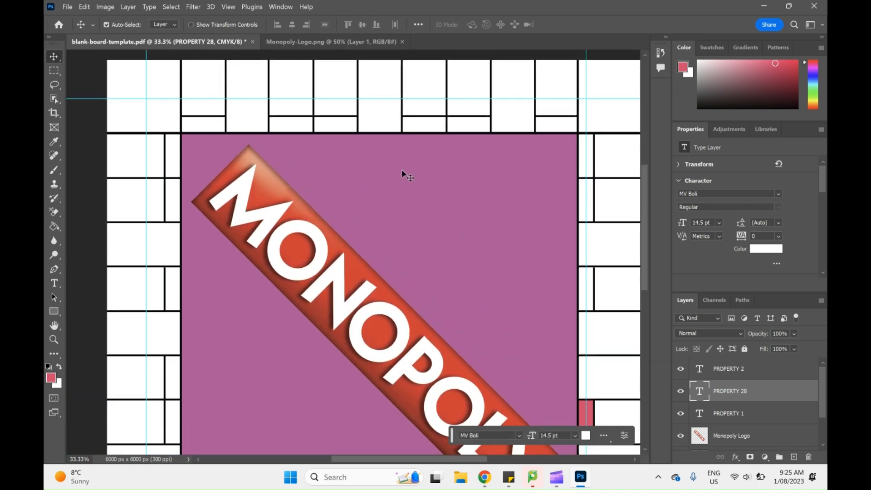
scroll(366, 210, "down", 8)
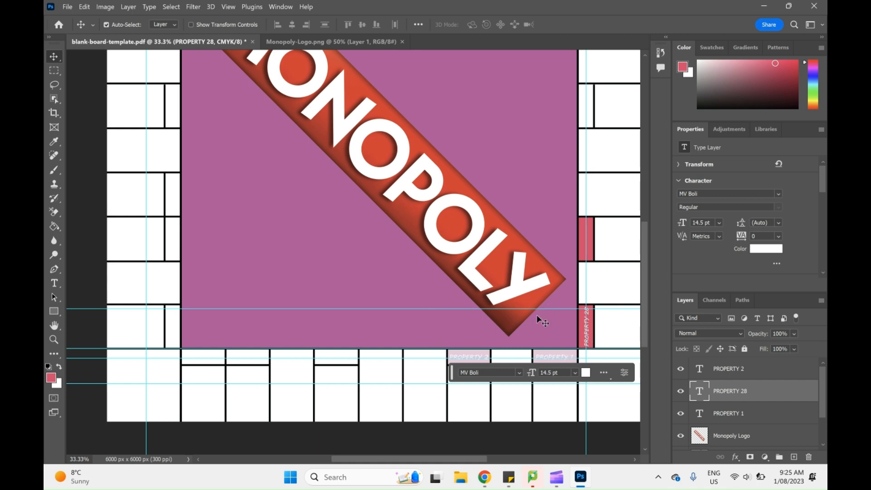
Step: Move the PROPERTY 28 layer above the PROPERTY 2 layer in the layer stack
left_click_drag(747, 395, 740, 365)
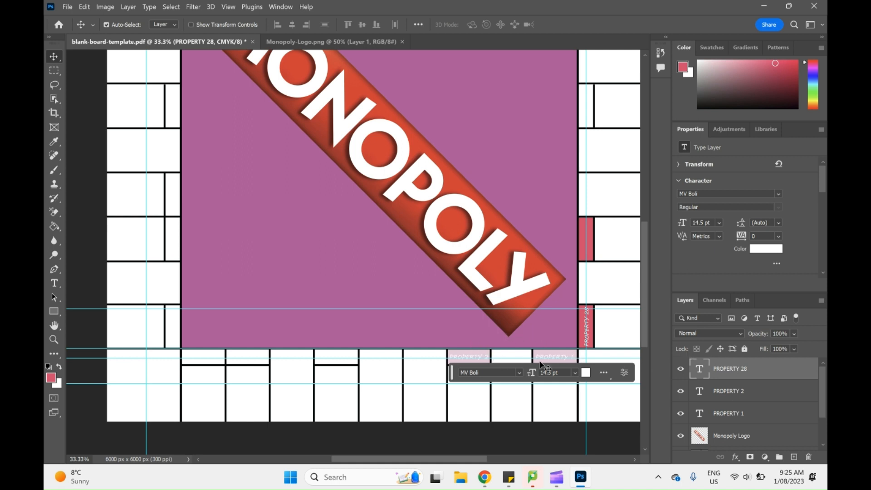
scroll(200, 332, "up", 3)
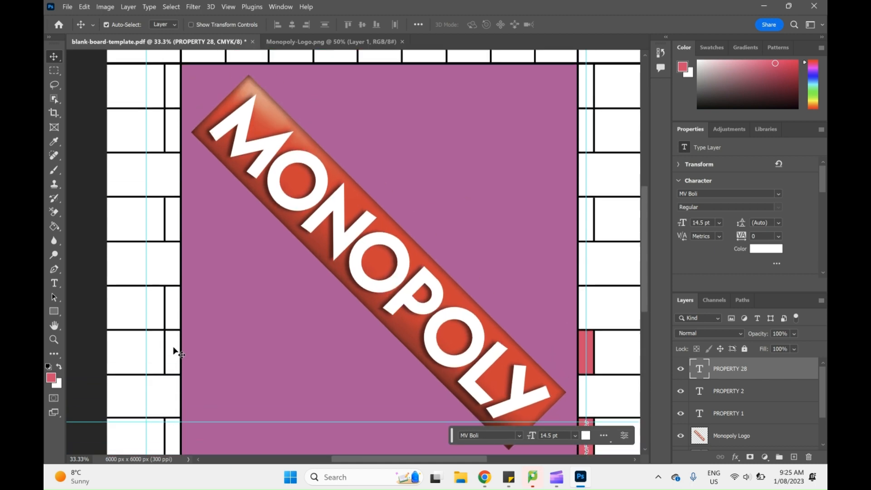
scroll(184, 340, "down", 4)
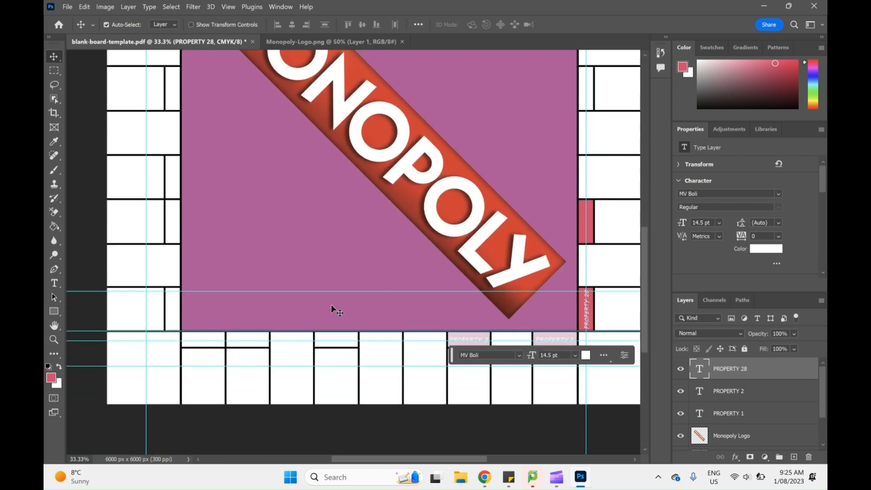
Step: Switch to Chrome and review the reference Monopoly board image and the 28-property planning list in the Monopoly Adjustment Task spreadsheet
left_click(485, 477)
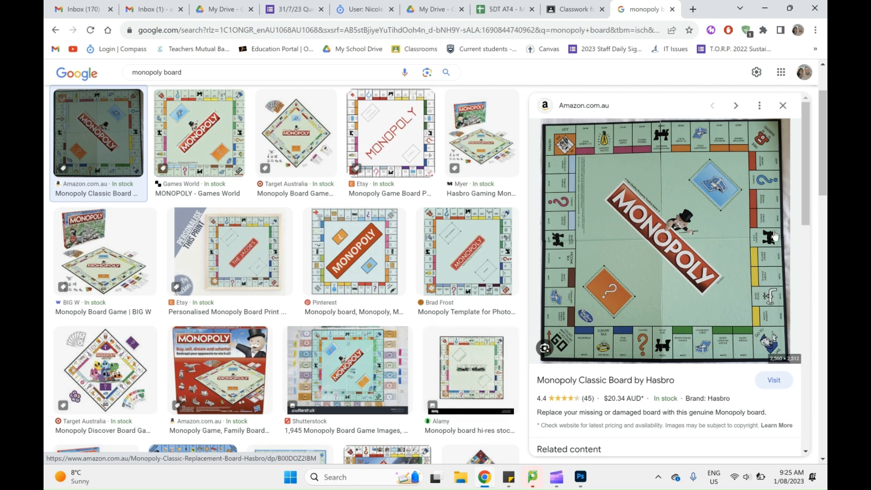
key("alt+Tab")
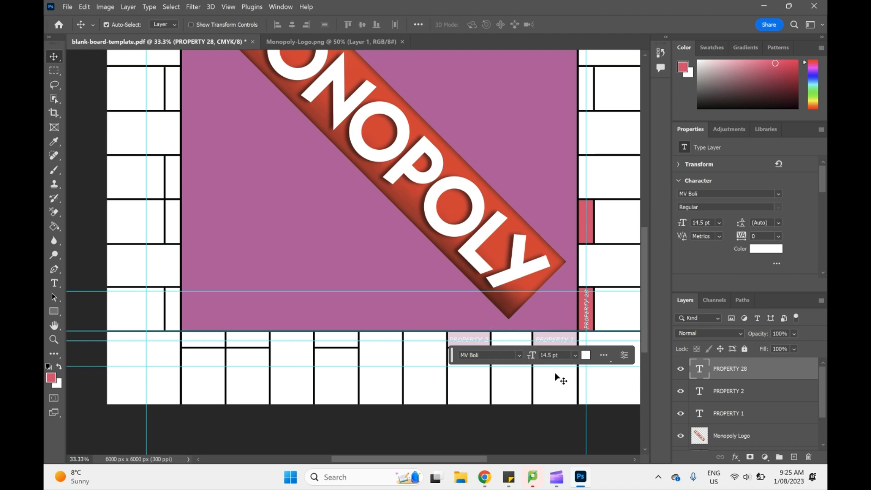
left_click(489, 474)
left_click(506, 9)
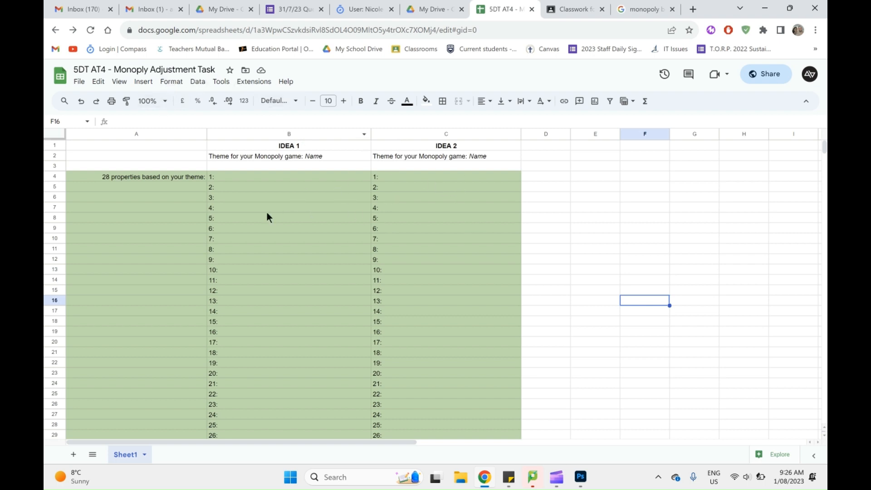
scroll(342, 204, "down", 2)
left_click(307, 200)
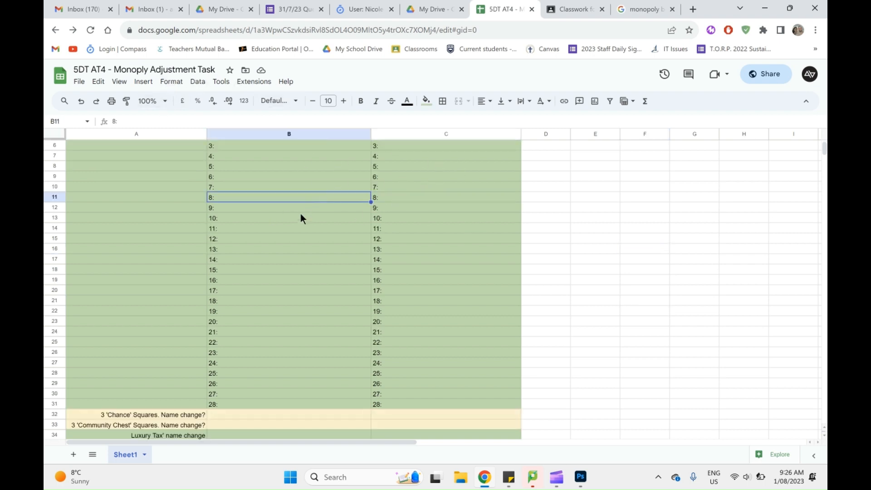
left_click(384, 298)
scroll(390, 302, "up", 2)
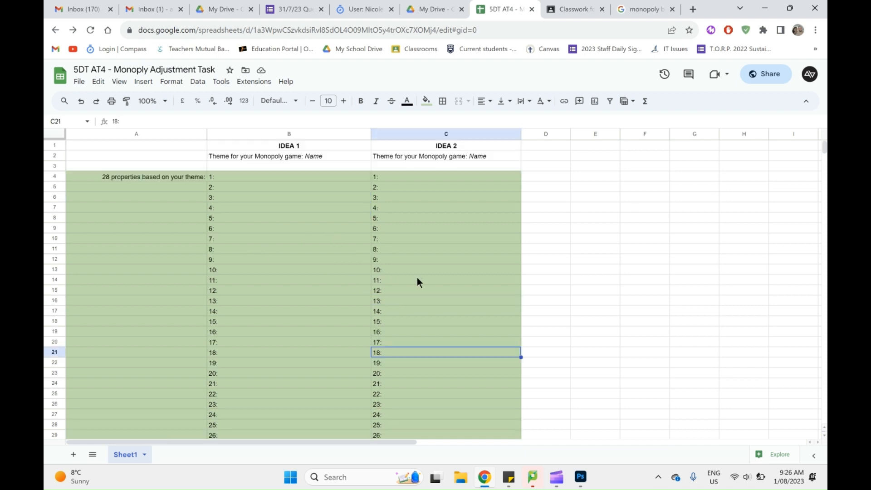
scroll(449, 357, "down", 2)
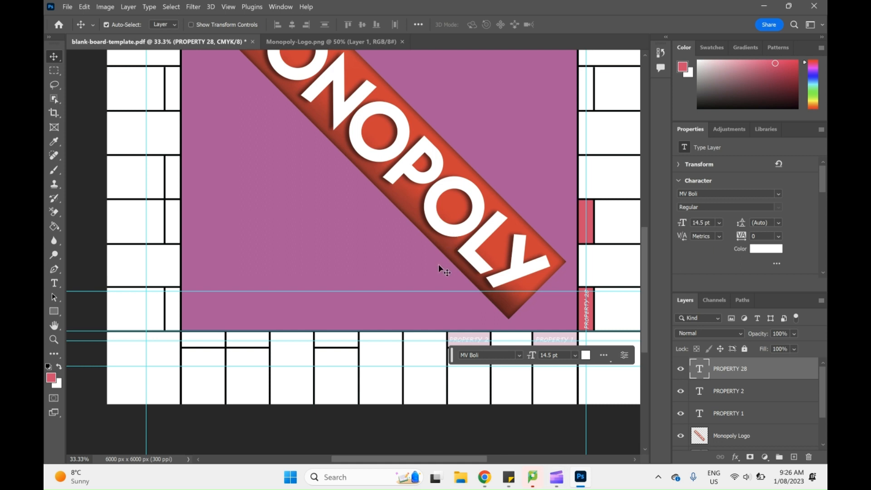
scroll(439, 267, "up", 5)
scroll(439, 266, "up", 3)
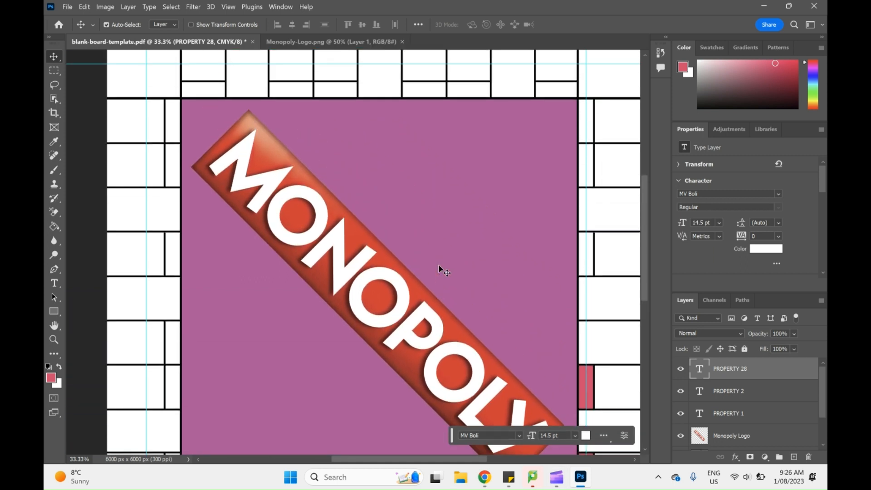
scroll(439, 267, "down", 9)
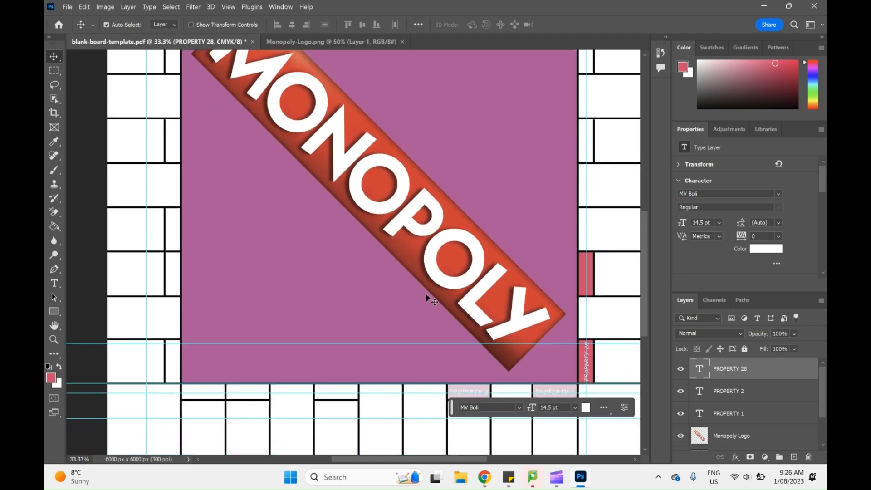
scroll(431, 307, "down", 2)
scroll(434, 320, "up", 1)
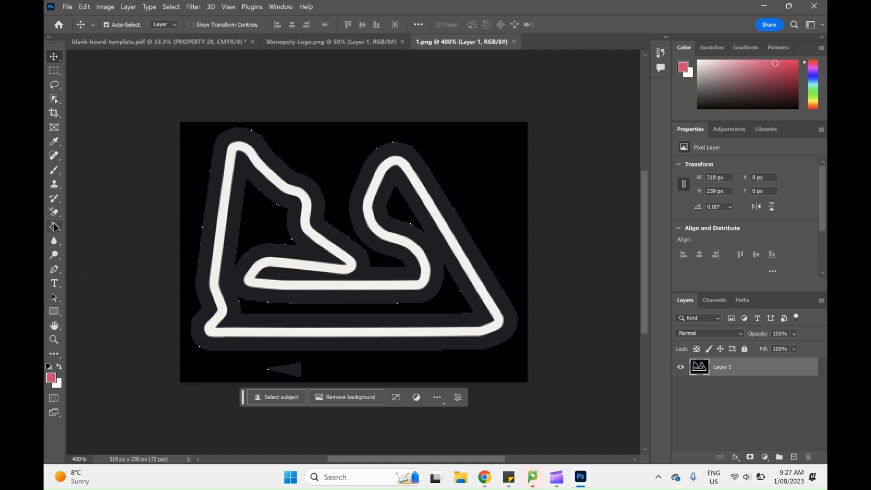
Step: Try to select the white track outline in 1.png with the Magic Wand, adding the adjoining area to the selection
left_click(54, 56)
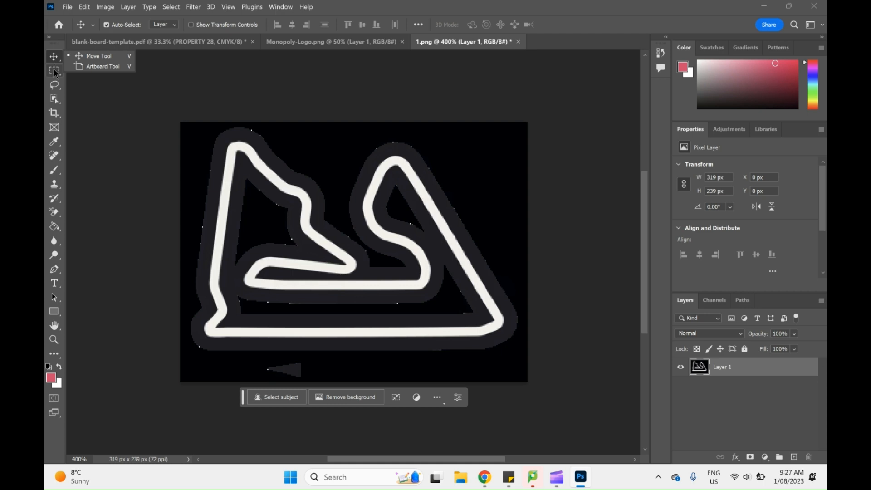
left_click(54, 70)
left_click(55, 86)
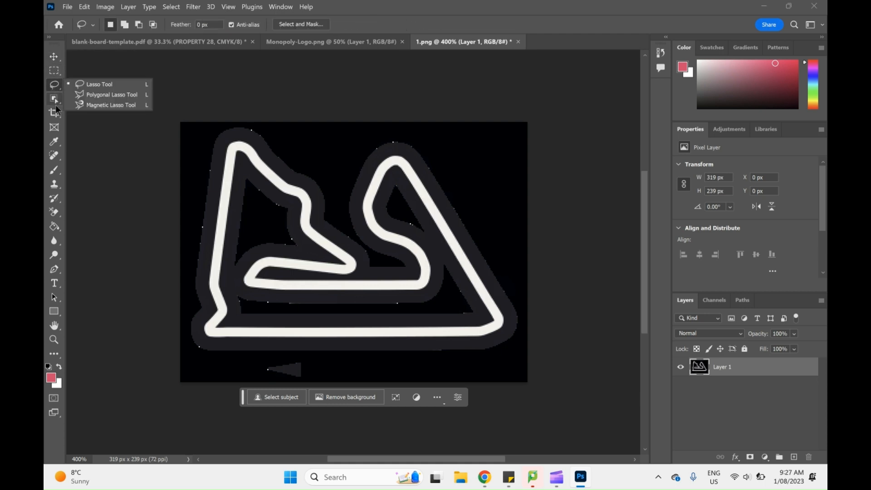
left_click(55, 100)
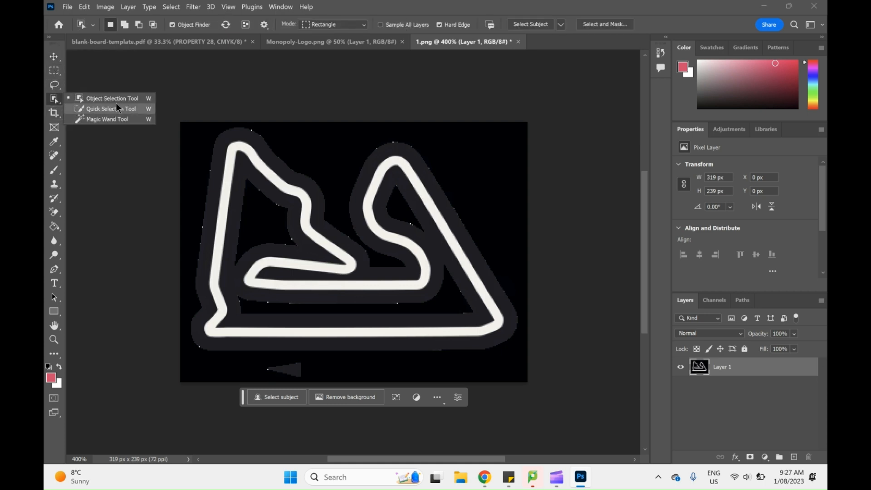
left_click(107, 119)
left_click(255, 331)
left_click(235, 289, "shift")
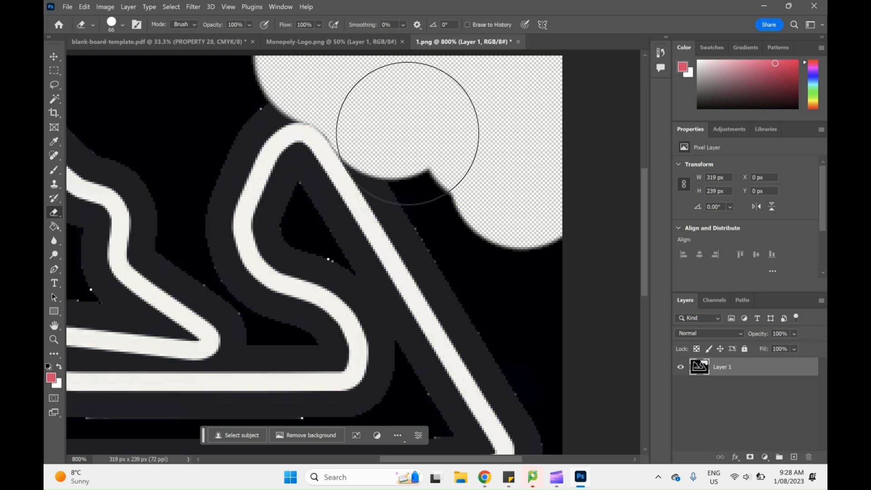
Step: Erase the dark background outside the track's upper-right bend with a 66-size eraser brush
left_click(409, 137)
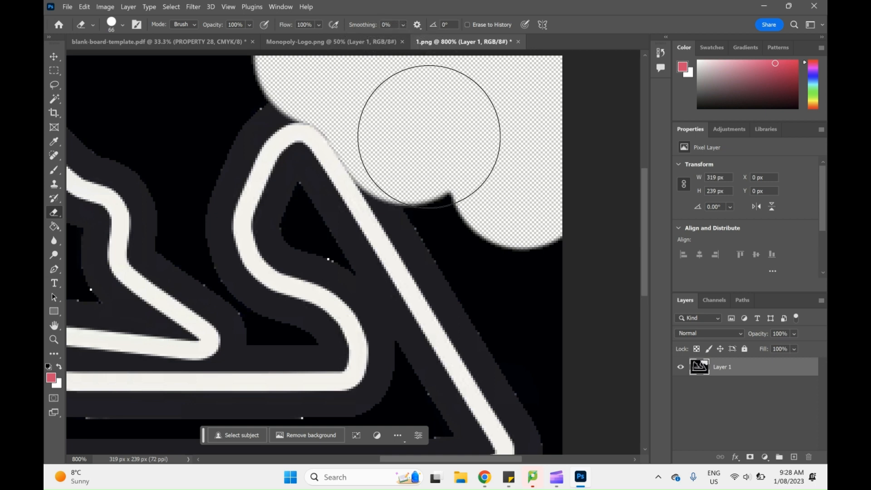
left_click(425, 152)
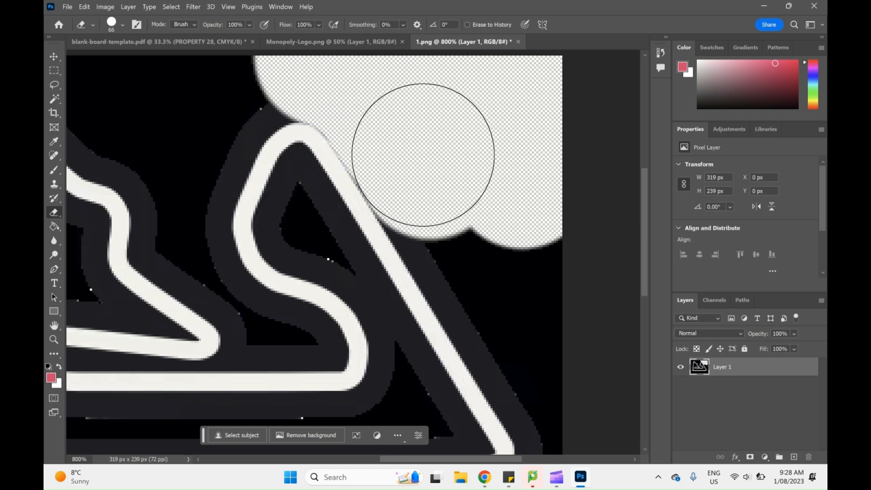
scroll(461, 169, "up", 3)
scroll(473, 191, "down", 2)
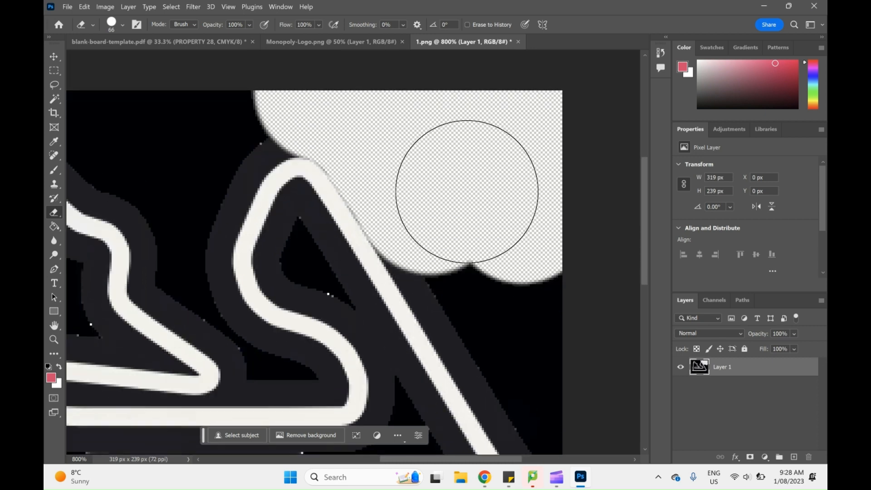
scroll(466, 192, "down", 2)
Step: Try a rectangular selection of about 120 by 110 px around the track's right-hand loop, and clear it
key("m")
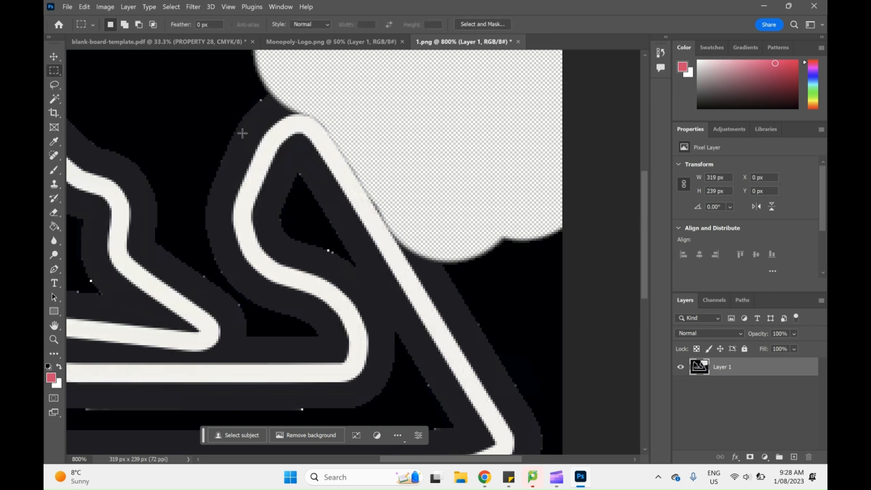
left_click_drag(217, 91, 477, 327)
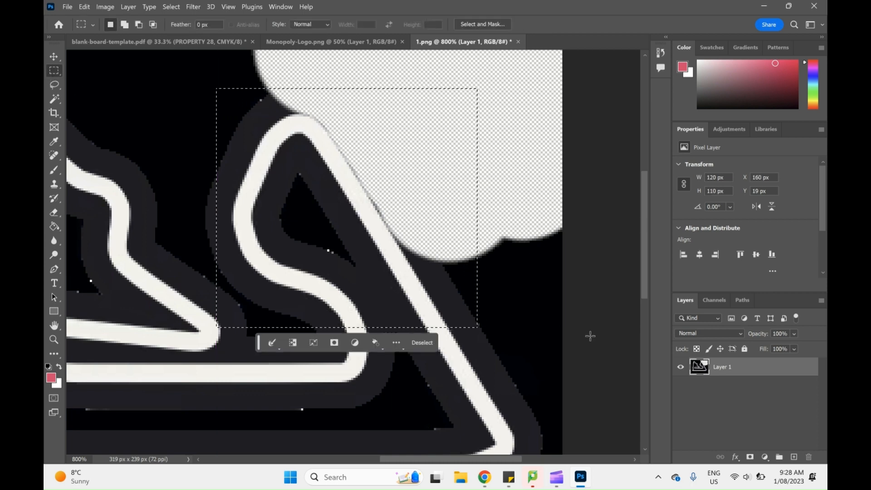
left_click(463, 292)
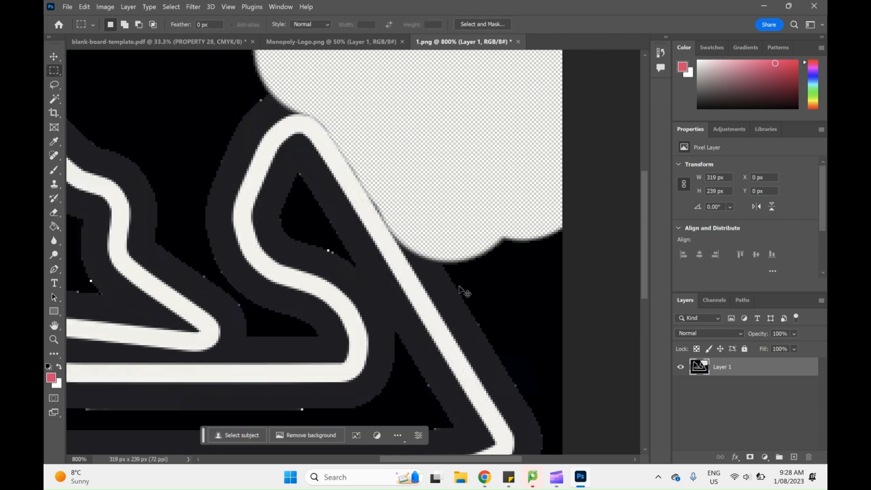
Step: Try to select the track with the Quick Selection tool, working along its left side and around the upper-left corner
scroll(393, 282, "up", 1)
key("ctrl+minus")
key("ctrl+minus")
key("ctrl+minus")
key("ctrl+minus")
right_click(54, 99)
left_click(122, 110)
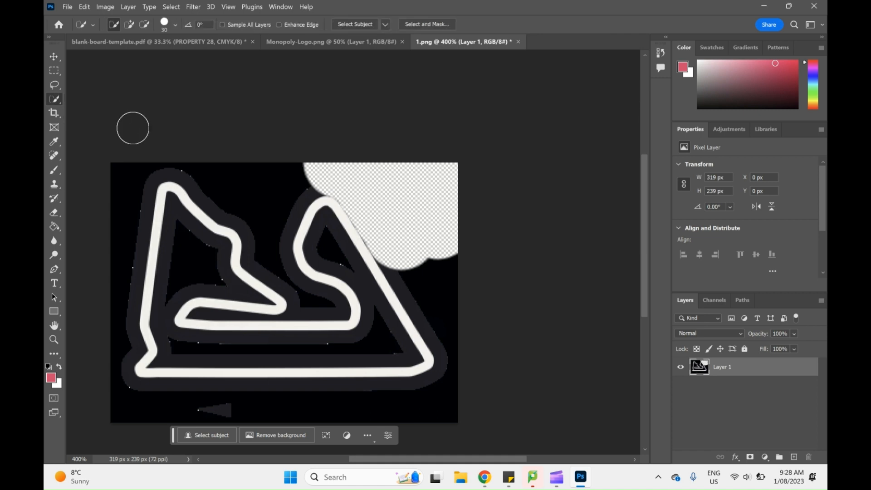
left_click(156, 236)
scroll(157, 232, "down", 3)
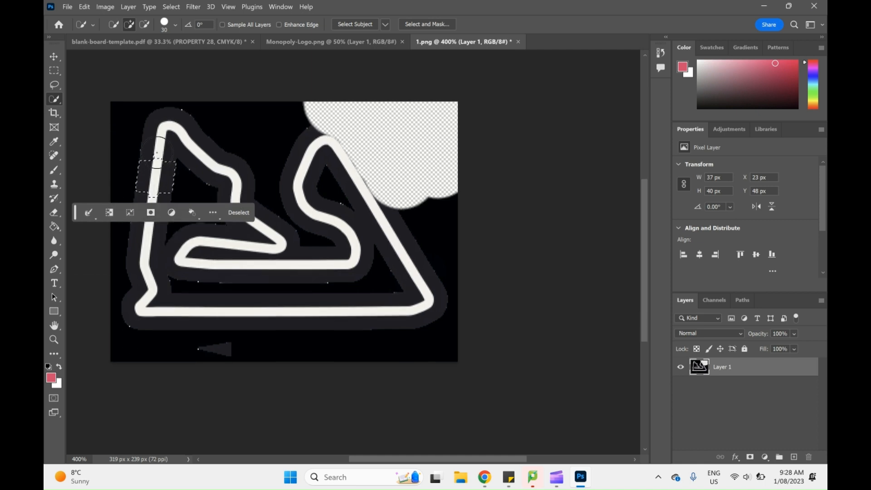
mouse_move(157, 152)
left_mouse_down()
mouse_move(177, 126)
mouse_move(170, 129)
mouse_move(230, 181)
left_mouse_up()
key("ctrl+z")
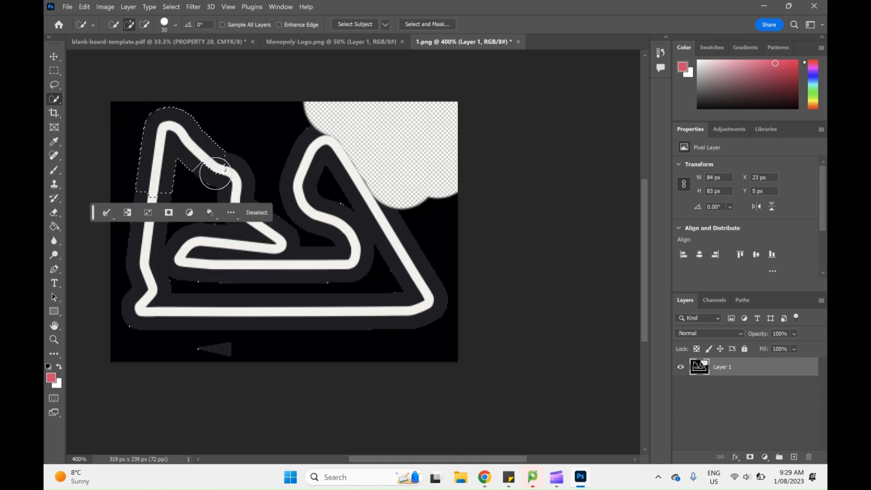
Step: Try to extend the quick selection along the track's middle bends, undoing the strokes that take in too much
left_click(205, 174)
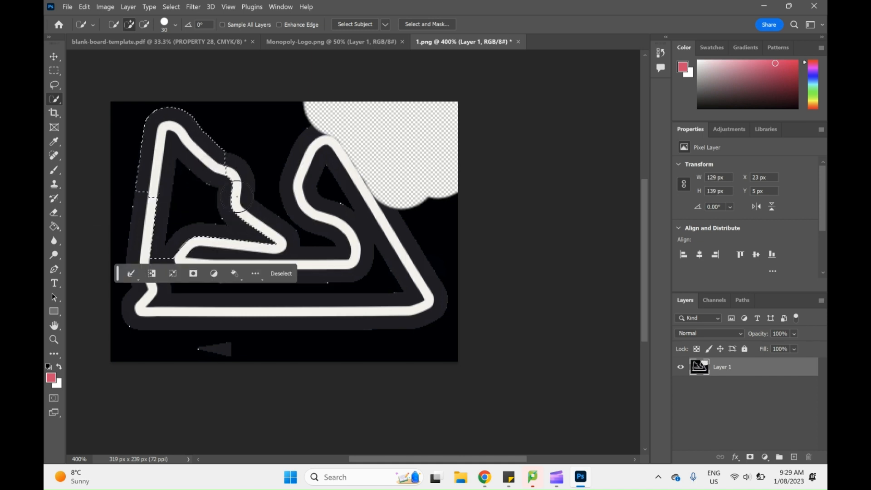
scroll(236, 192, "down", 1)
key("ctrl+z")
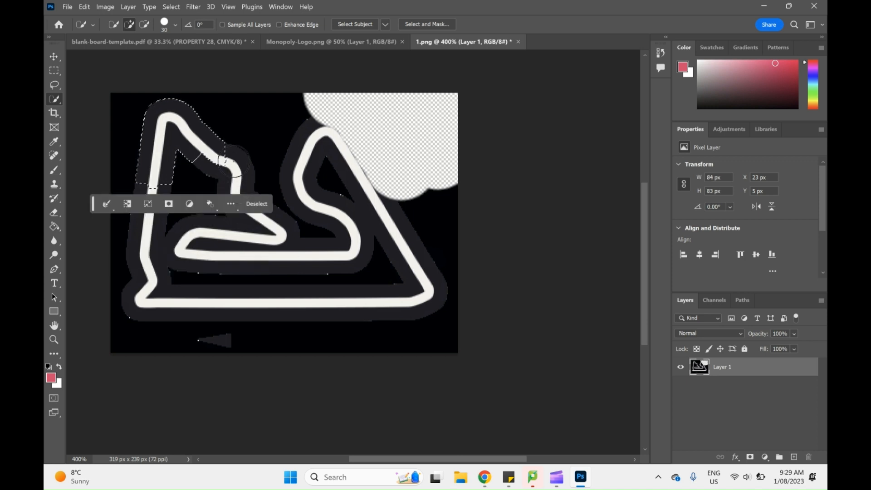
left_click(235, 162)
key("ctrl+z")
left_click(232, 177)
left_click(234, 200)
key("ctrl+z")
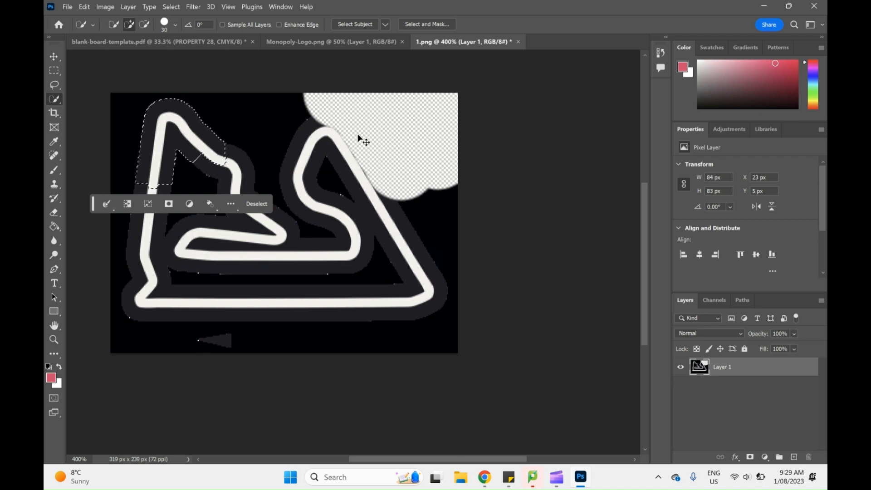
Step: Undo the remaining quick selection strokes and the erased area so the track image is restored
key("ctrl+z")
key("ctrl+z")
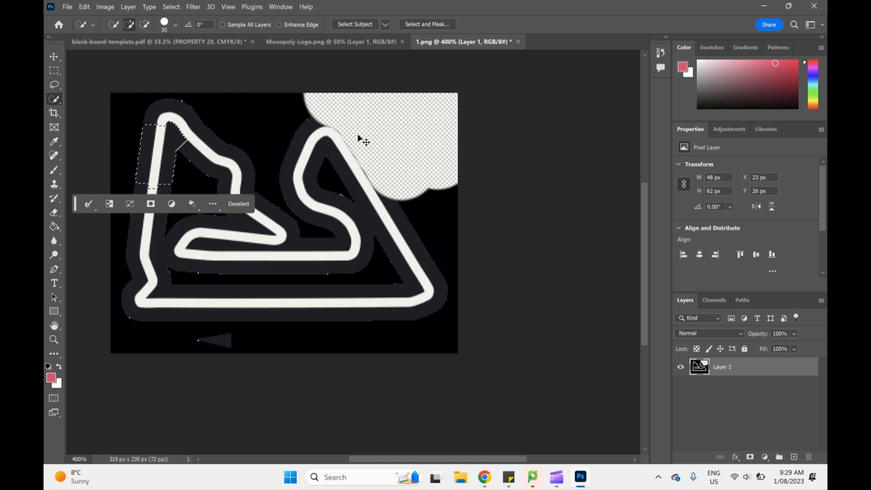
key("ctrl+z")
key("ctrl+z")
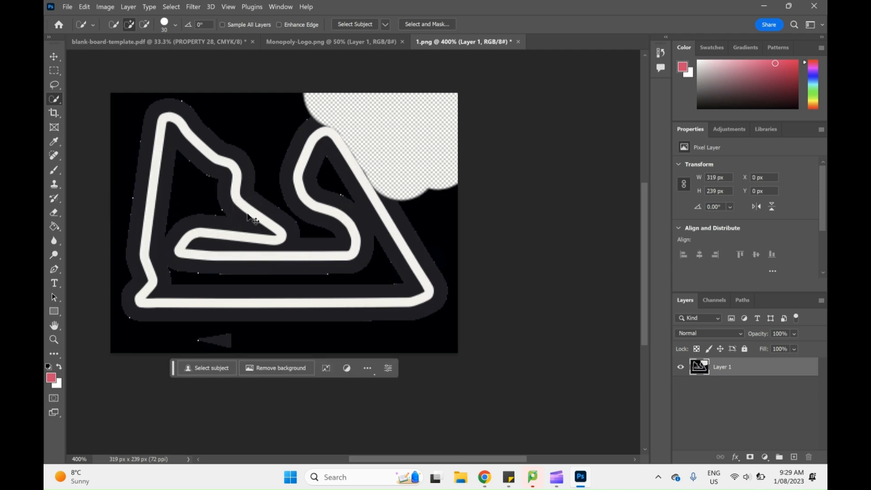
key("ctrl+z")
key("ctrl+z")
Step: Try a freehand Lasso selection around the track's upper-left corner
right_click(54, 85)
left_click(120, 98)
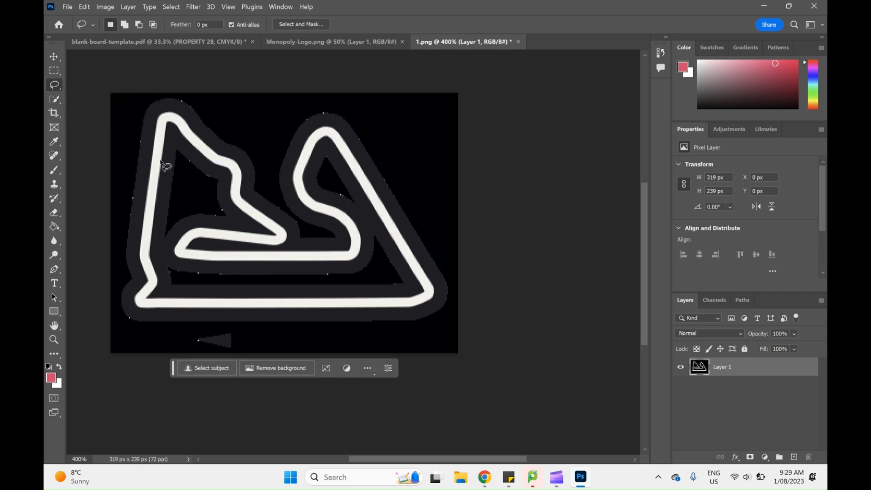
left_click_drag(142, 126, 191, 157)
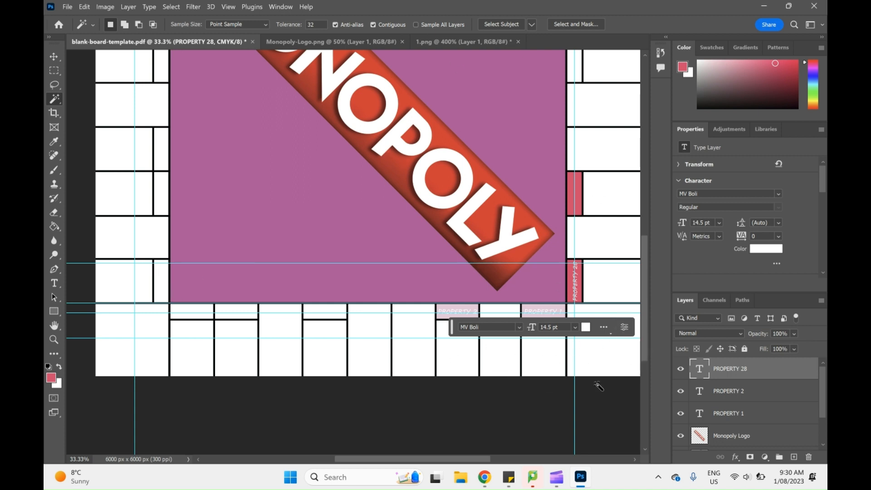
Step: On the board template's Rectangle 1 layer, fill the space below the PROPERTY 1 label with black
scroll(744, 408, "down", 2)
left_click(745, 416)
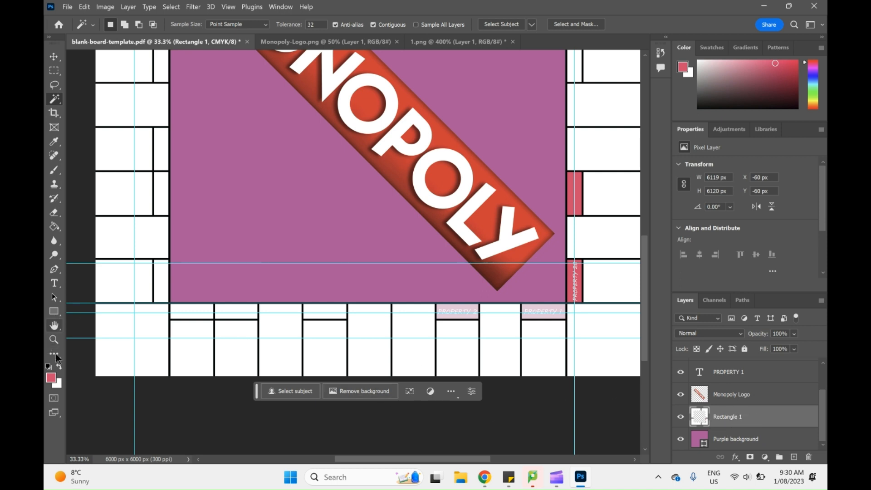
left_click(51, 382)
left_click_drag(535, 196, 494, 212)
left_click(746, 69)
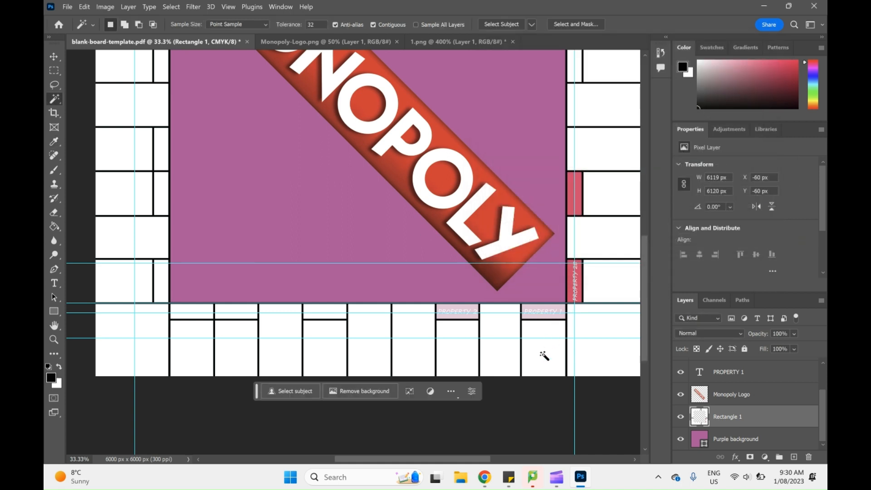
left_click(57, 228)
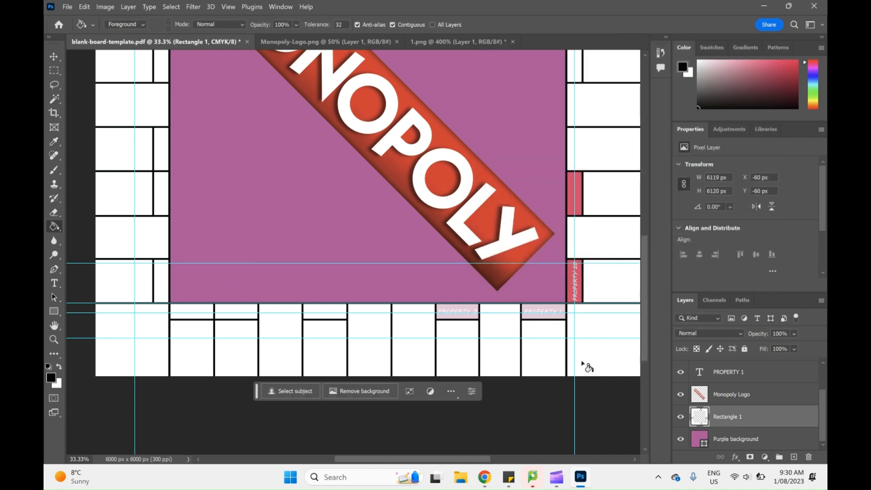
left_click(550, 367)
Step: Paste the white track outline into the board and move it into the black space below PROPERTY 1
key("ctrl+v")
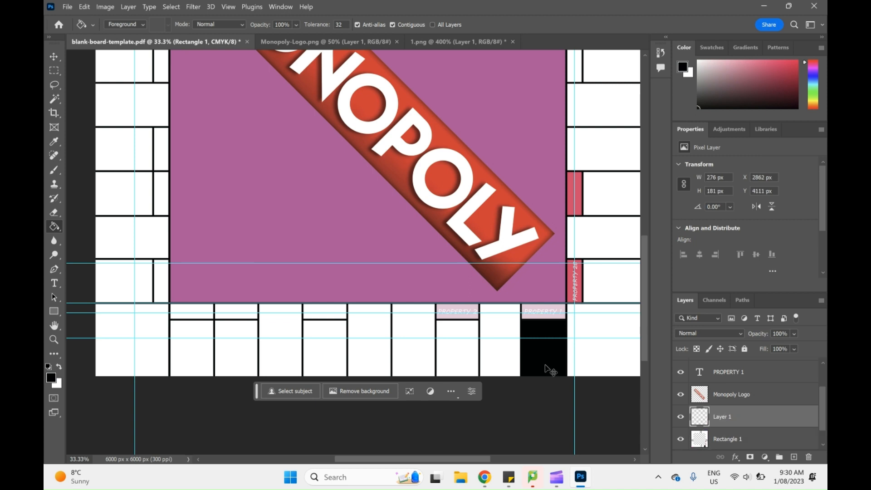
left_click(54, 56)
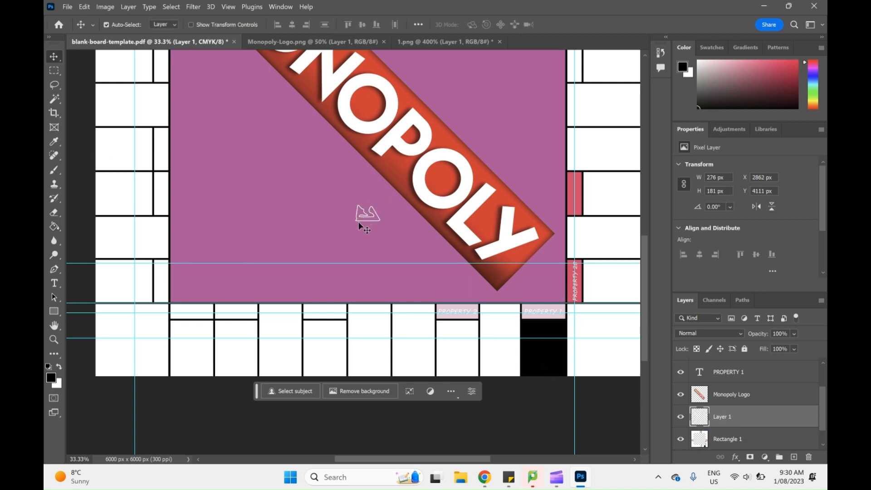
left_click_drag(363, 222, 544, 339)
Step: Examine the placed track outline closely within the black PROPERTY 1 space
scroll(522, 408, "down", 3)
scroll(522, 409, "right", 4)
key("ctrl+plus")
key("ctrl+plus")
key("ctrl+plus")
key("ctrl+plus")
key("ctrl+plus")
scroll(522, 409, "left", 3)
scroll(522, 408, "right", 10)
scroll(522, 408, "left", 4)
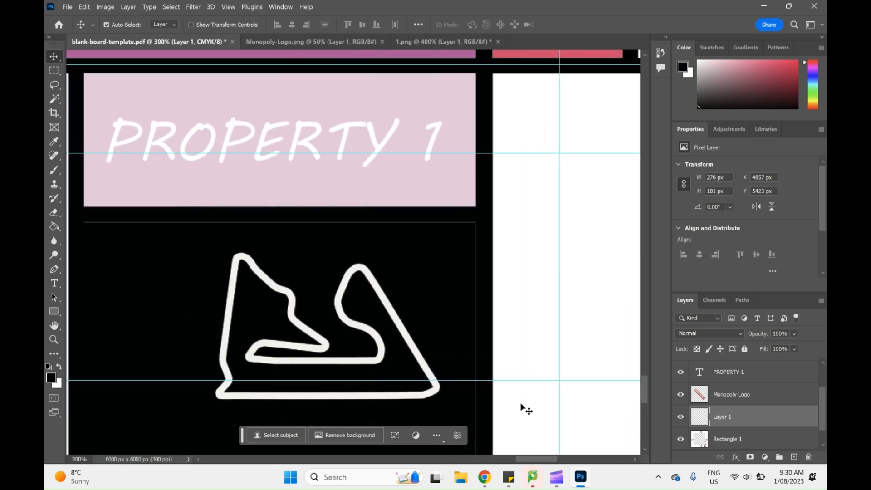
scroll(522, 409, "down", 3)
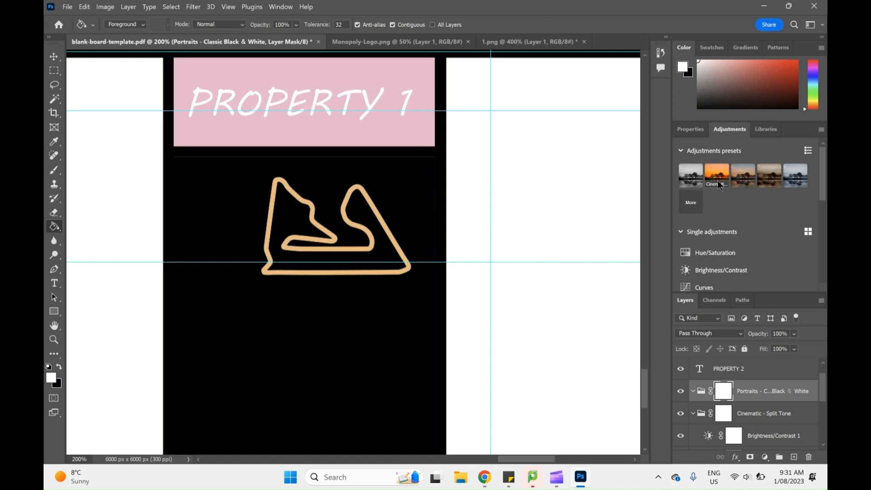
Step: Undo the last colour adjustment on the Property 1 image and review the layer's blending options without changing them
scroll(722, 249, "down", 2)
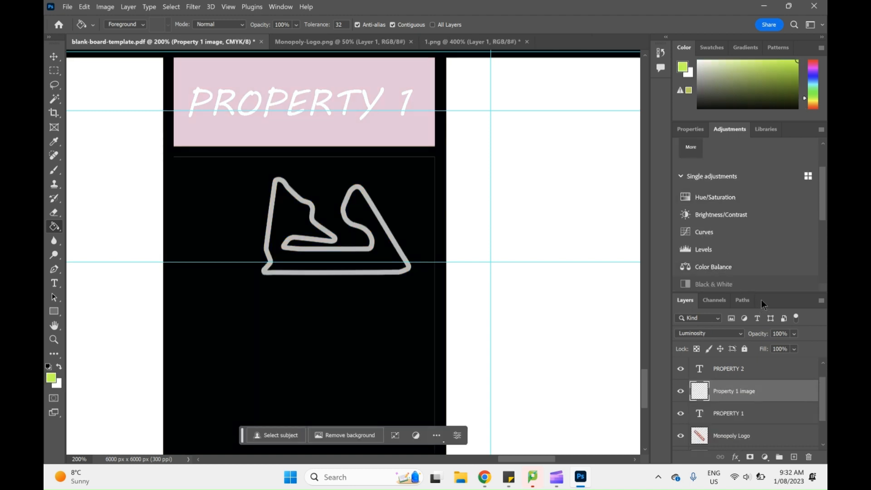
key("ctrl+z")
right_click(763, 391)
left_click(721, 37)
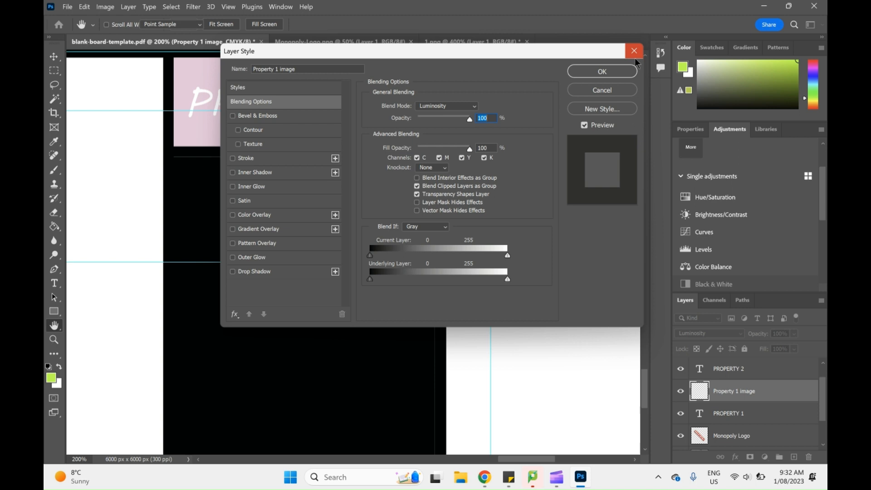
left_click(630, 75)
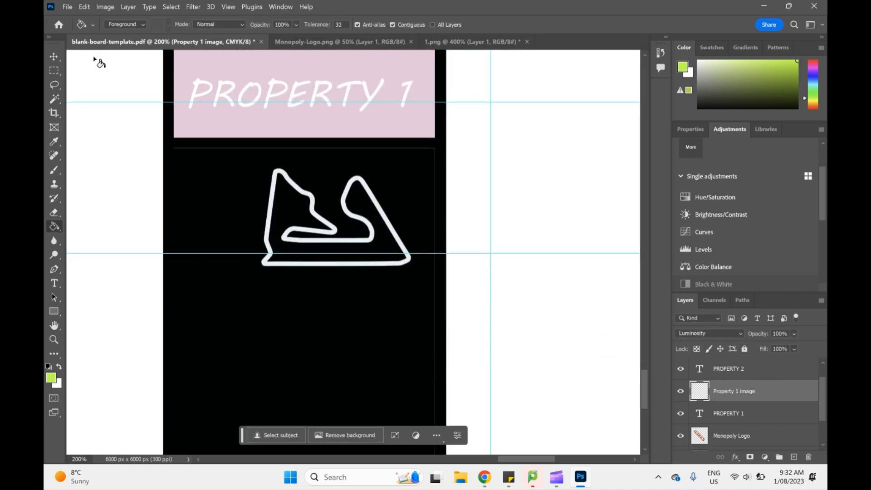
Step: Scale the Property 1 image to about 157% and centre it in the black space below its label
left_click(54, 58)
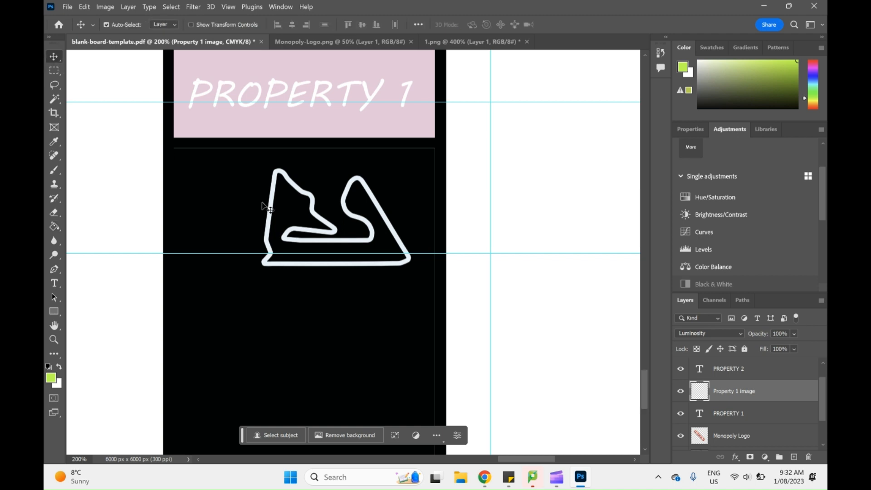
left_click_drag(274, 208, 197, 207)
left_click(84, 7)
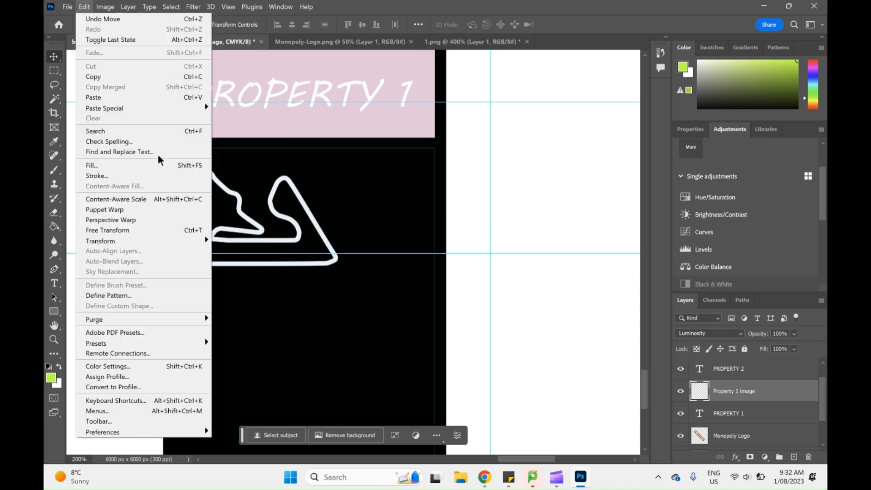
mouse_move(179, 242)
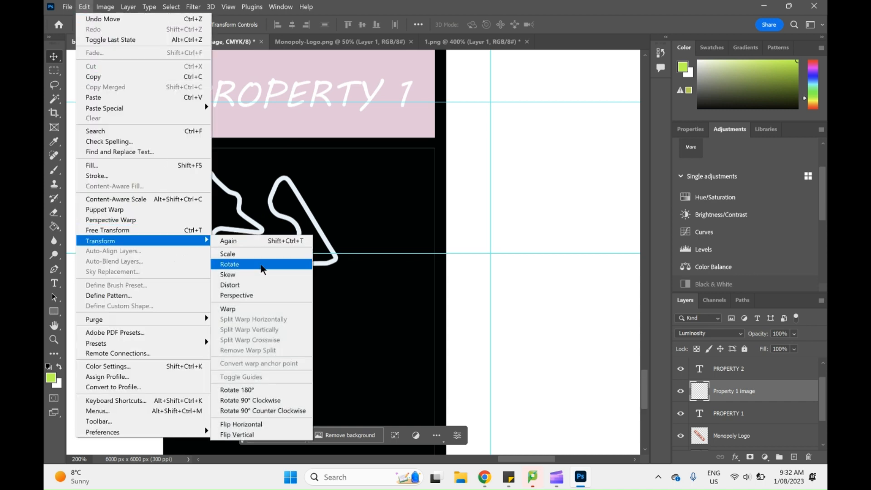
left_click(241, 255)
left_click_drag(339, 268, 423, 330)
left_click_drag(327, 287, 322, 316)
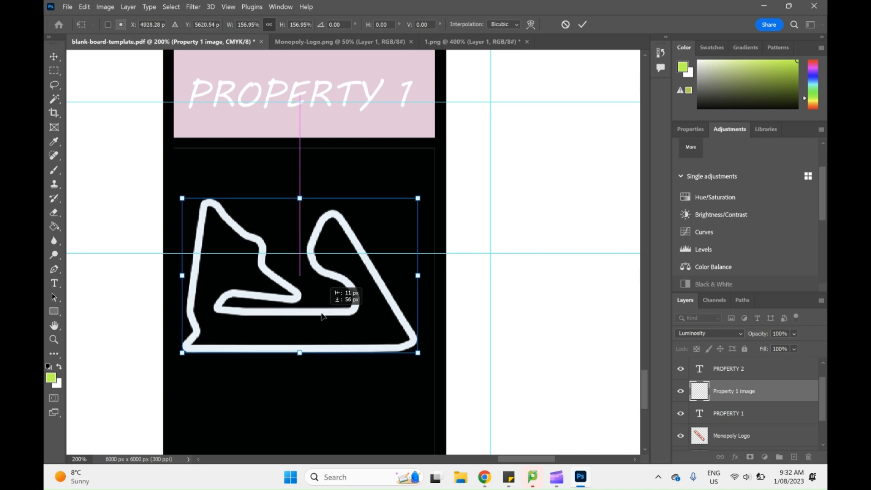
left_click_drag(322, 317, 322, 316)
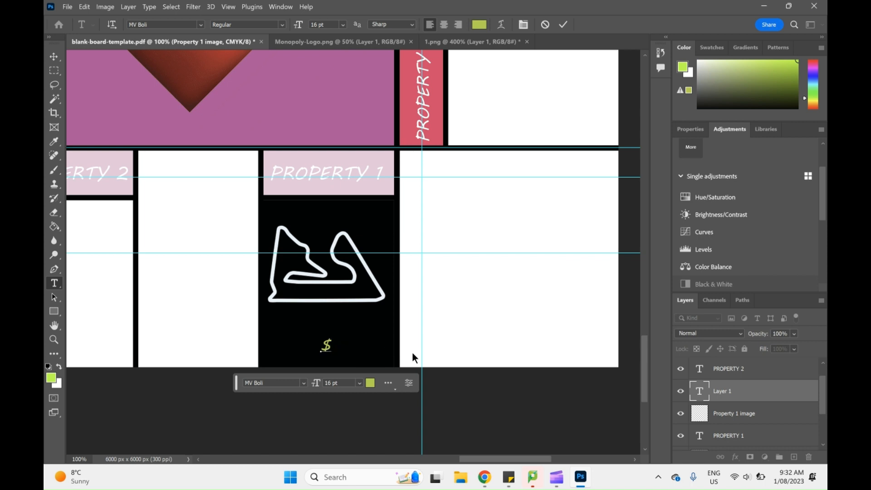
Step: Complete the price text below the Property 1 track image as $400
type("400")
left_click(53, 55)
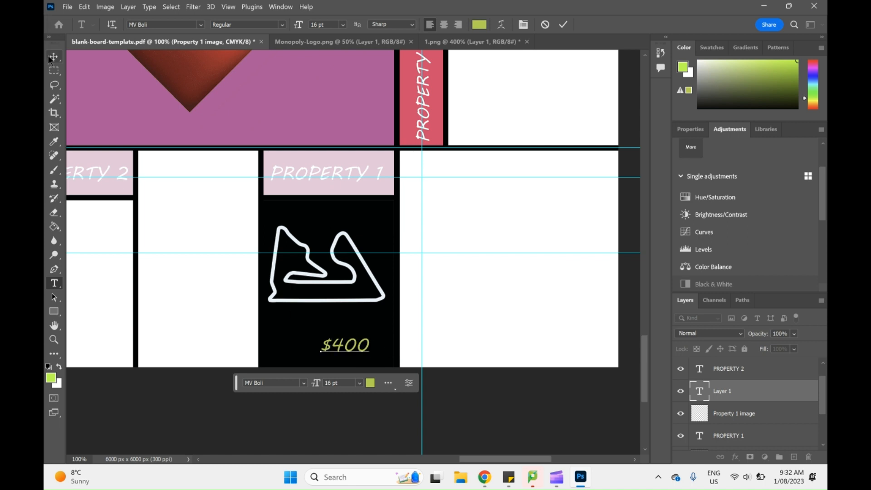